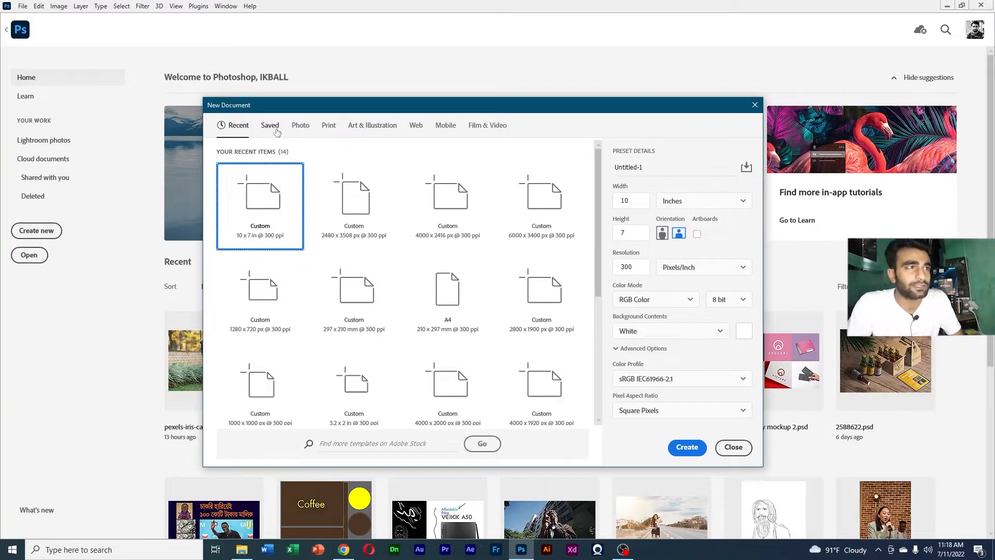
- Browse the new document preset categories and choose the Photo category
click(277, 129)
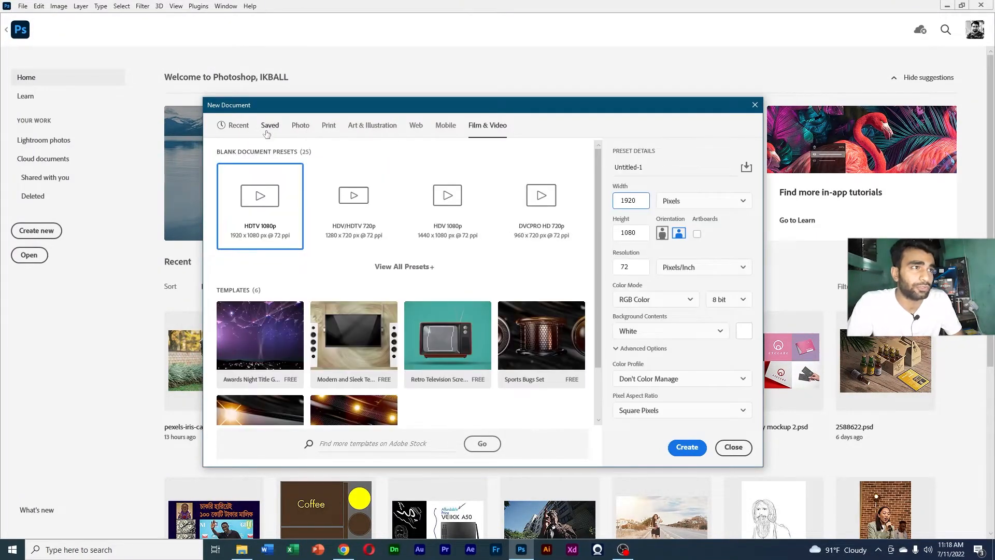
click(269, 129)
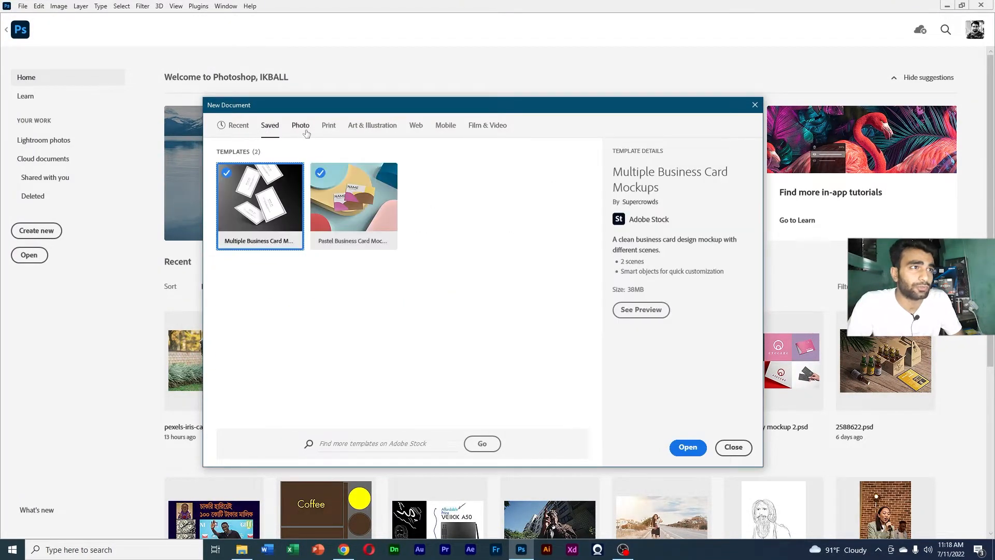
click(306, 130)
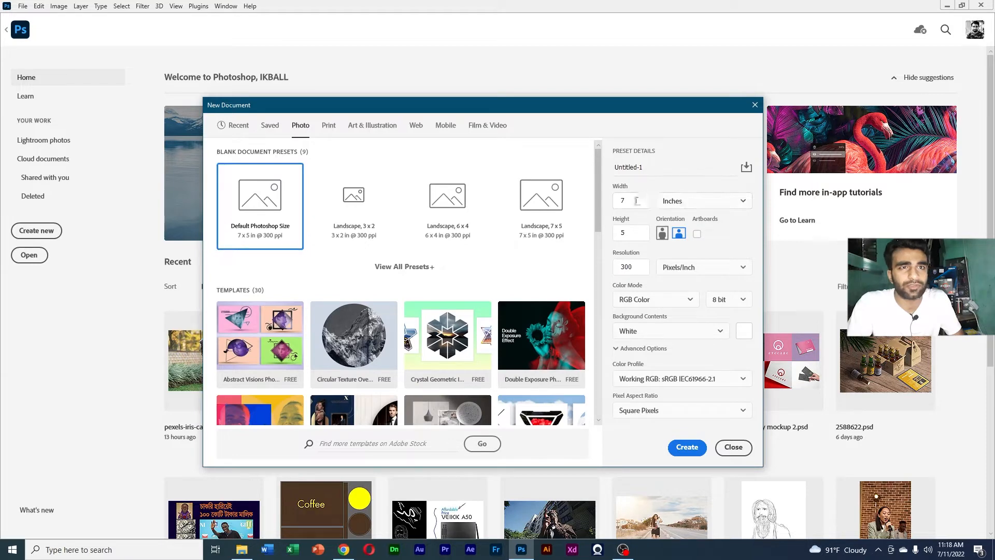
- Set the new document's width and height units to Pixels
click(704, 202)
click(682, 220)
click(684, 202)
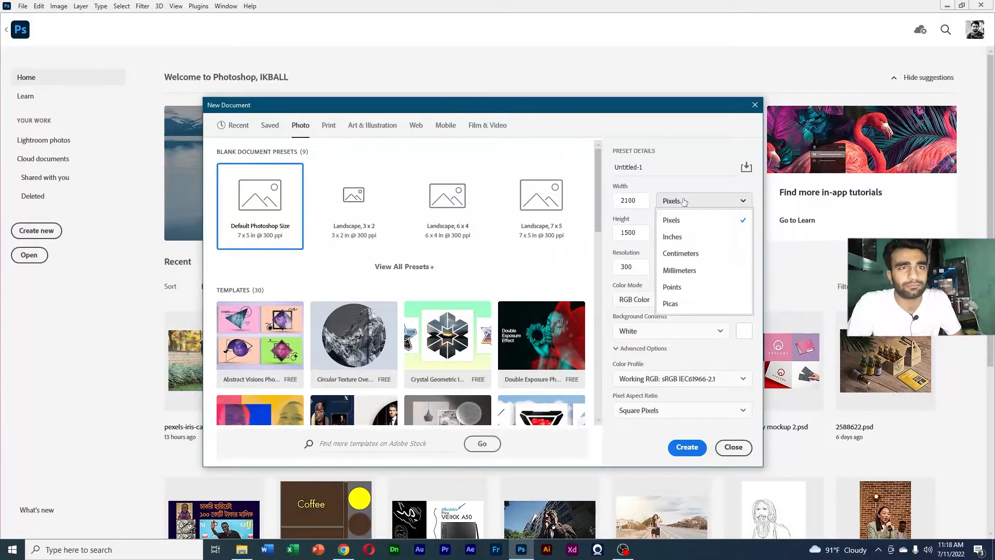
click(685, 234)
click(684, 204)
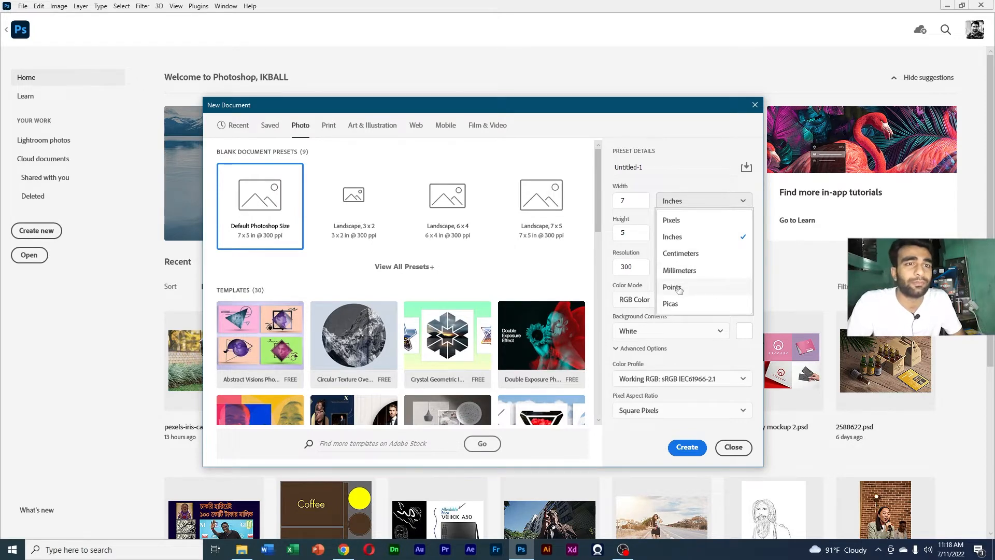
click(671, 220)
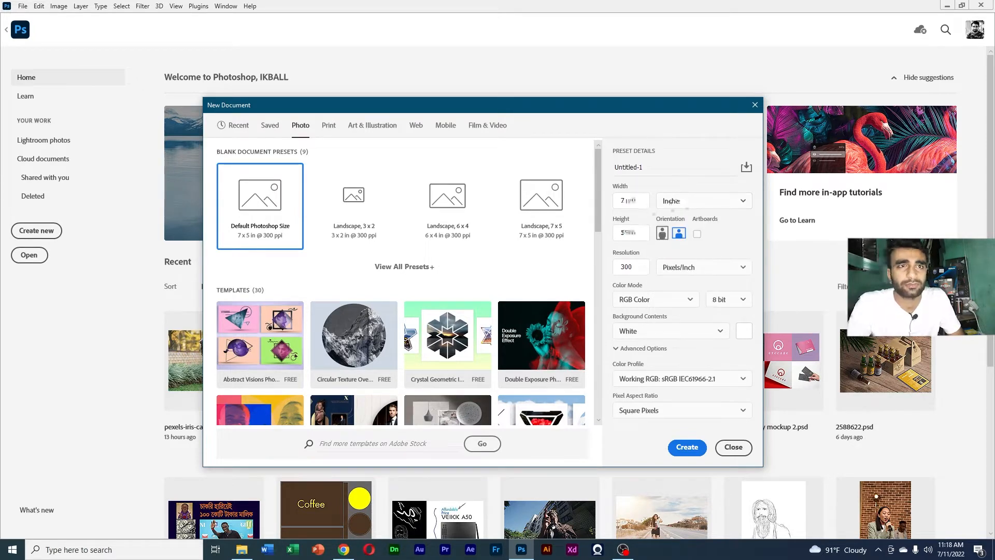
- Set the document size to 4000 pixels wide and 2200 pixels high
double_click(644, 203)
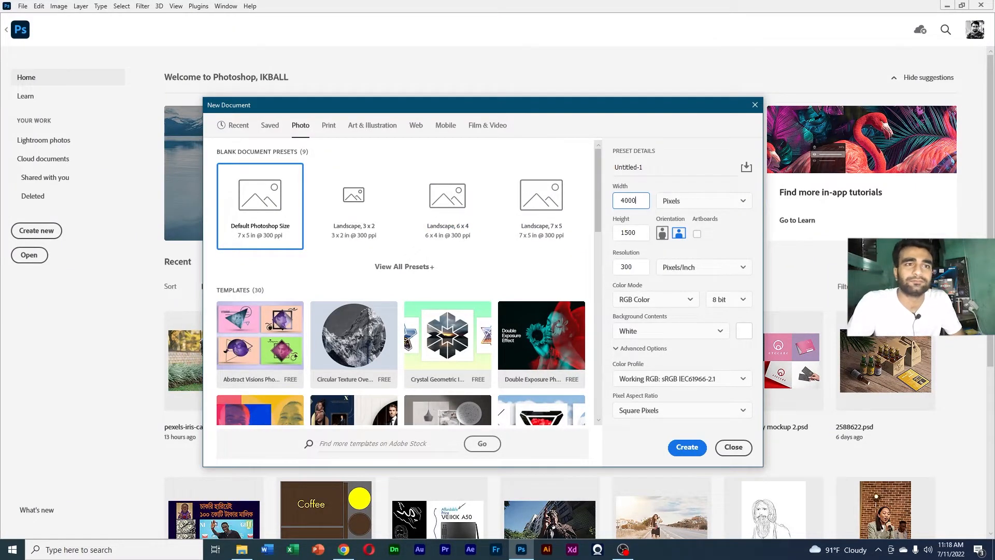
double_click(631, 233)
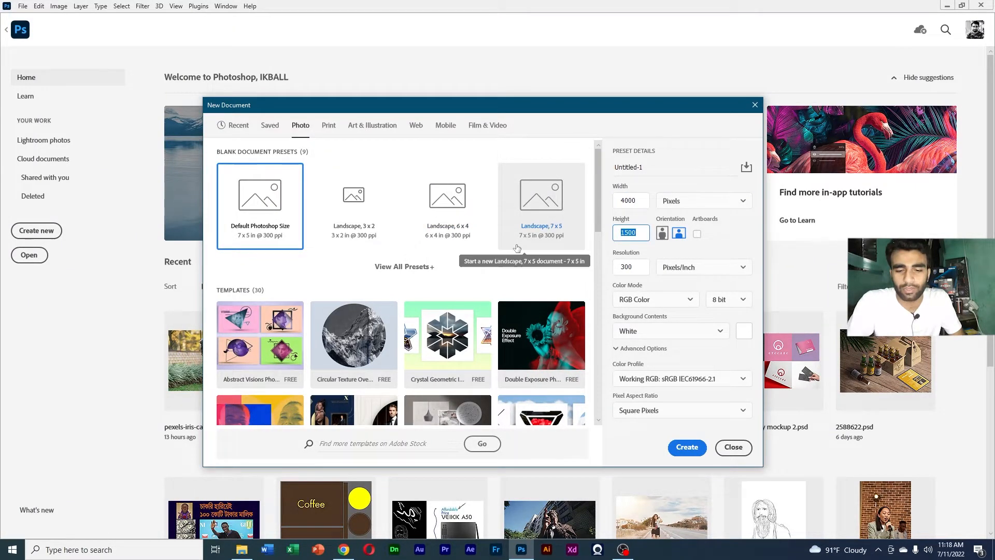
text(22)
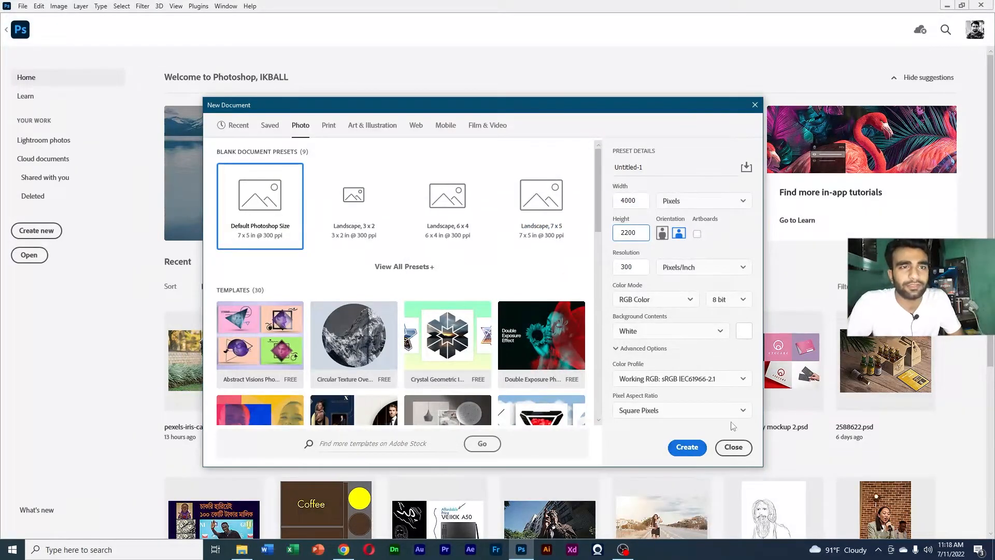
- Try document resolutions of 150 and 72 pixels per inch
click(640, 268)
drag(640, 268, 561, 269)
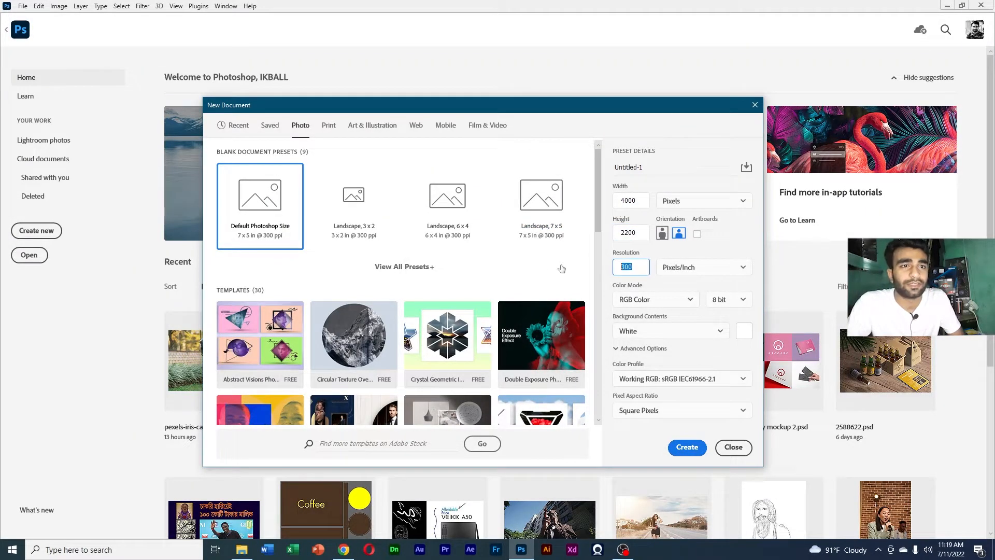
click(661, 251)
click(648, 269)
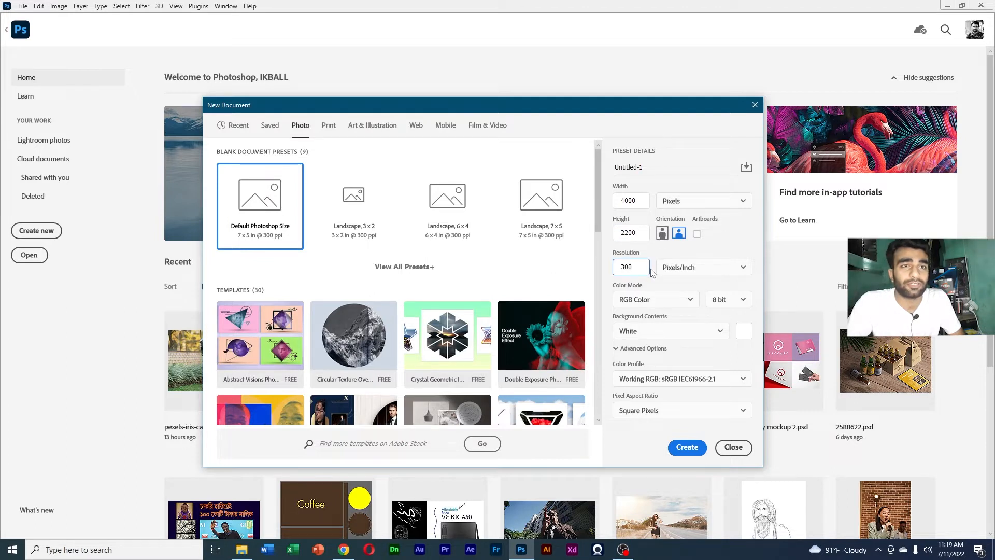
click(660, 252)
drag(630, 268, 473, 271)
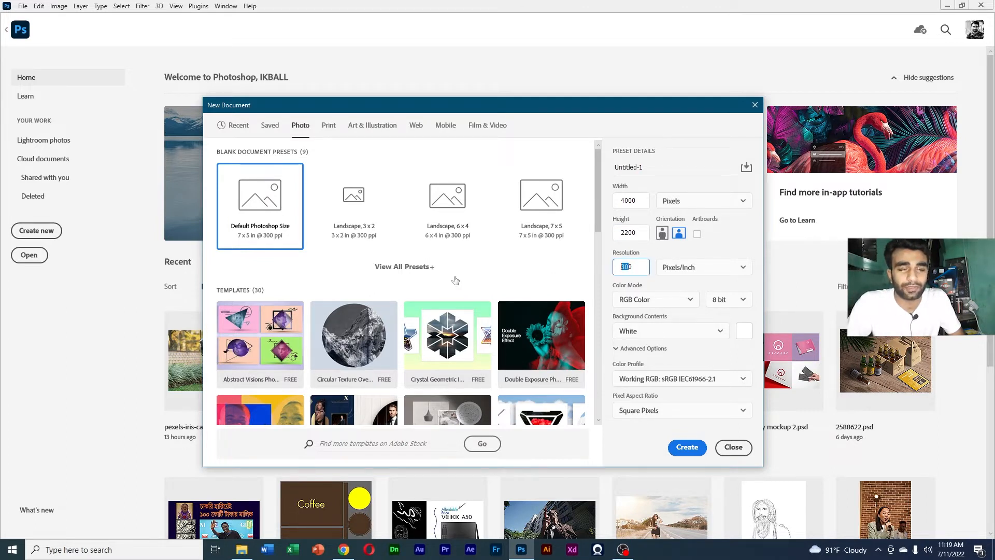
drag(634, 269, 522, 277)
text(1)
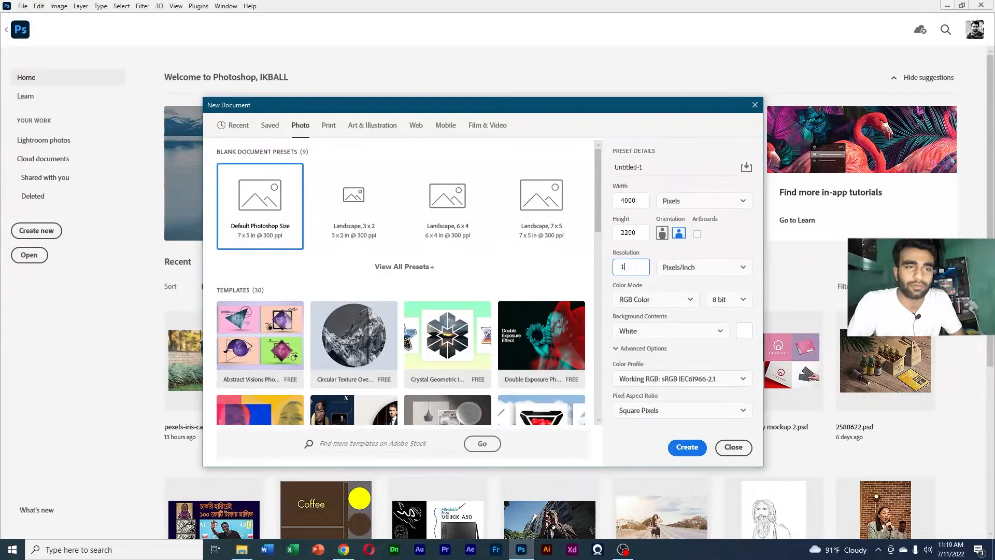
text(50)
drag(635, 268, 555, 260)
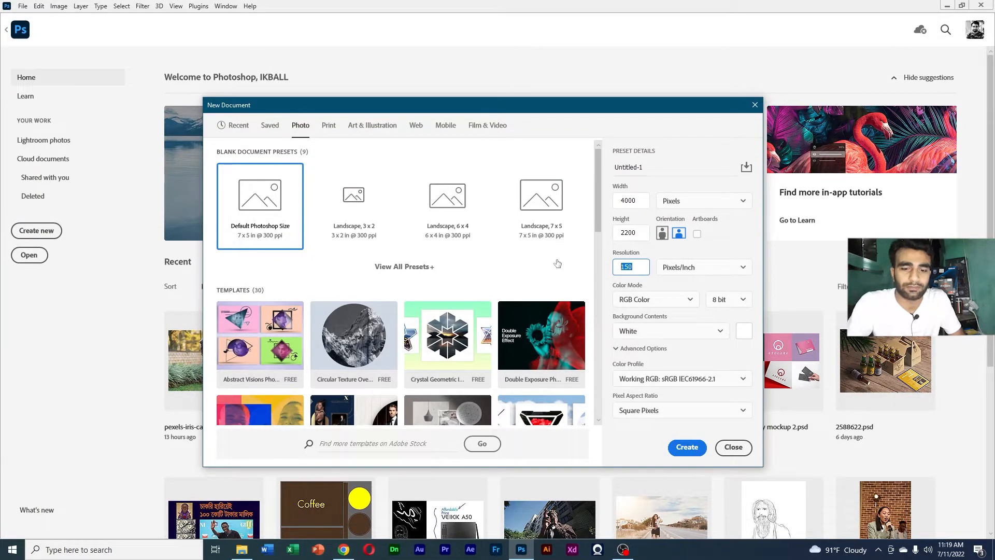
text(72)
- Set the document resolution to 300 pixels per inch
drag(642, 267, 485, 258)
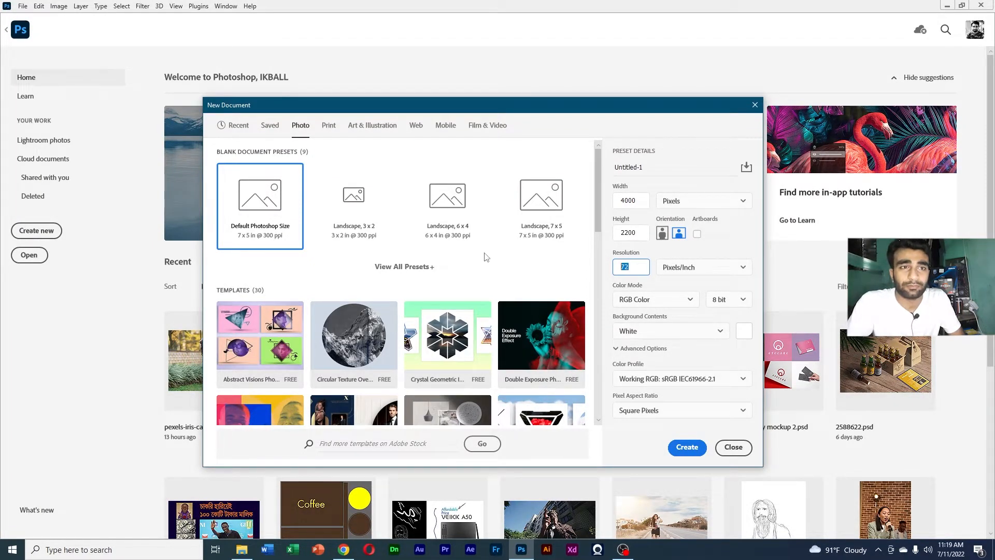
text(3)
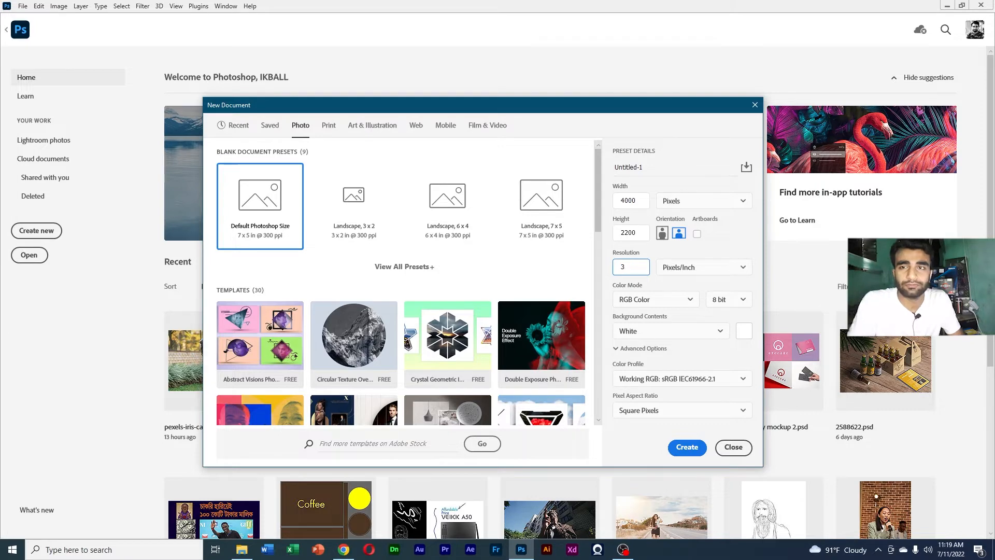
text(00)
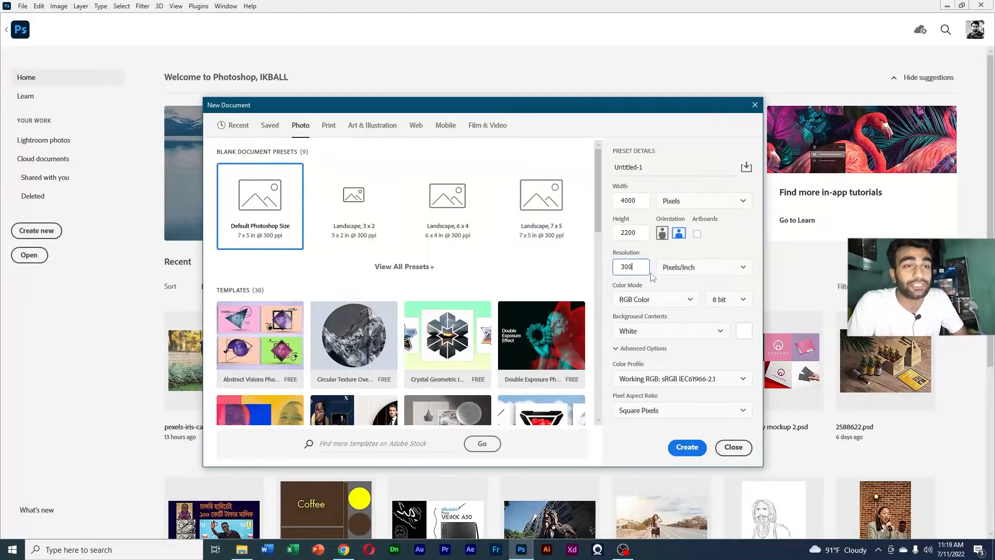
- Choose RGB Color as the color mode and keep the bit depth at 8 bit
click(645, 303)
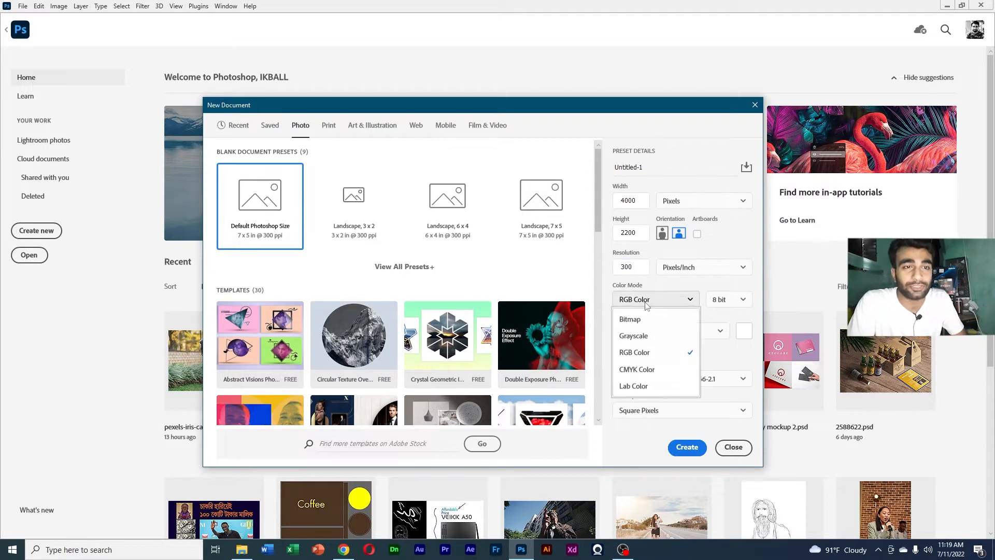
click(652, 354)
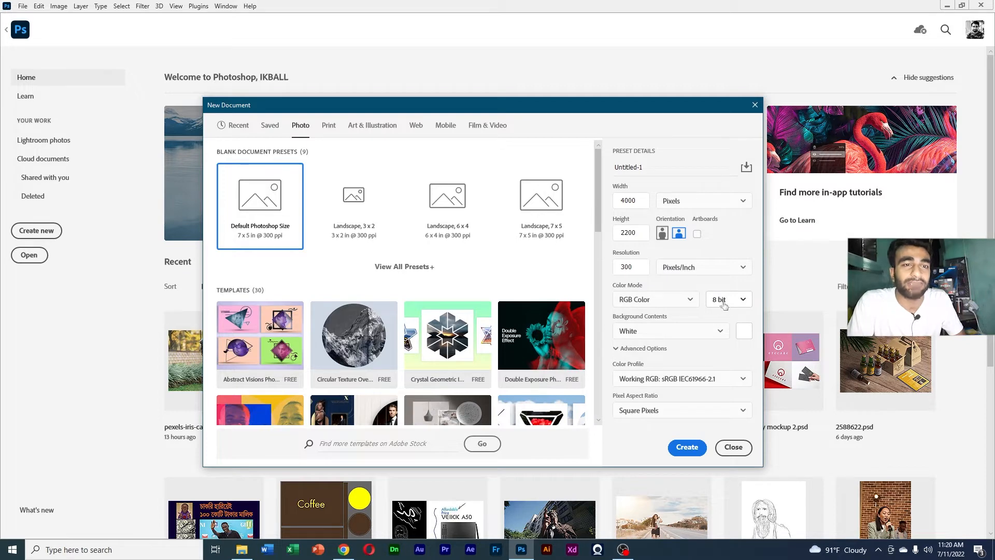
click(723, 305)
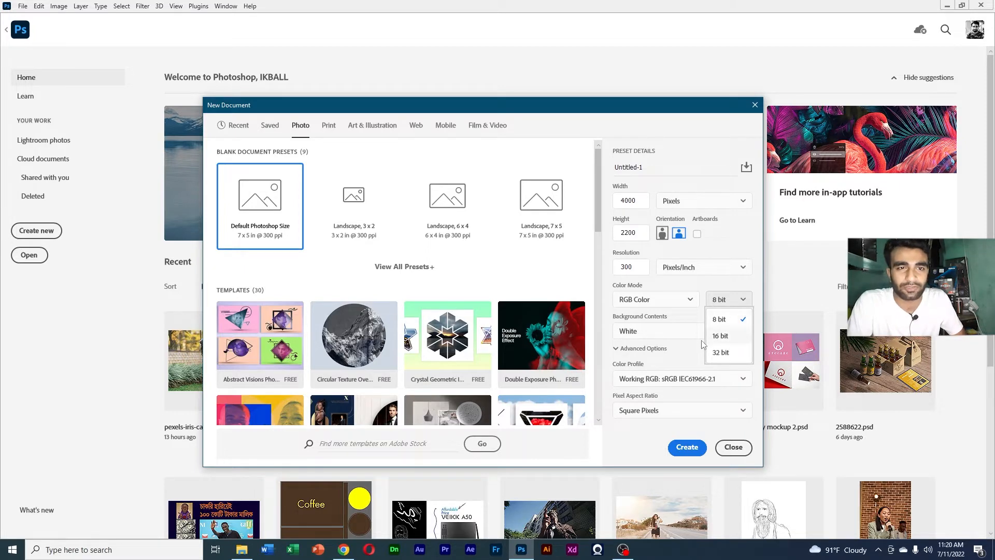
click(694, 316)
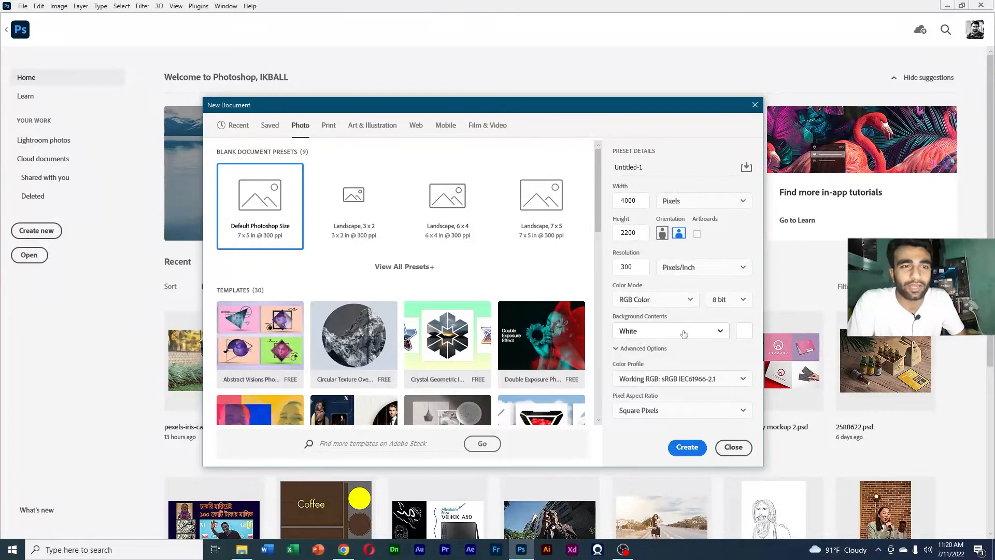
- Try a custom background color for the new document using the color picker
click(700, 334)
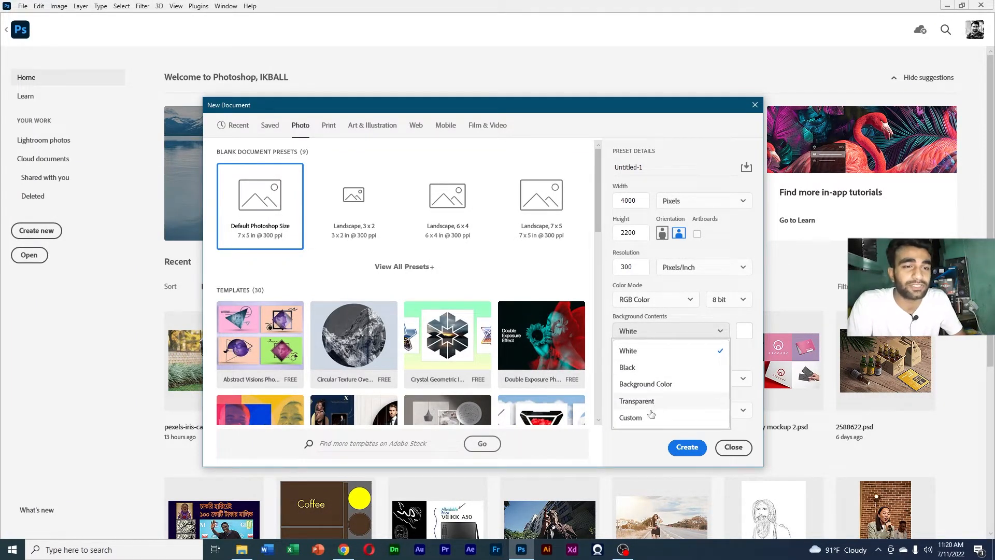
click(743, 332)
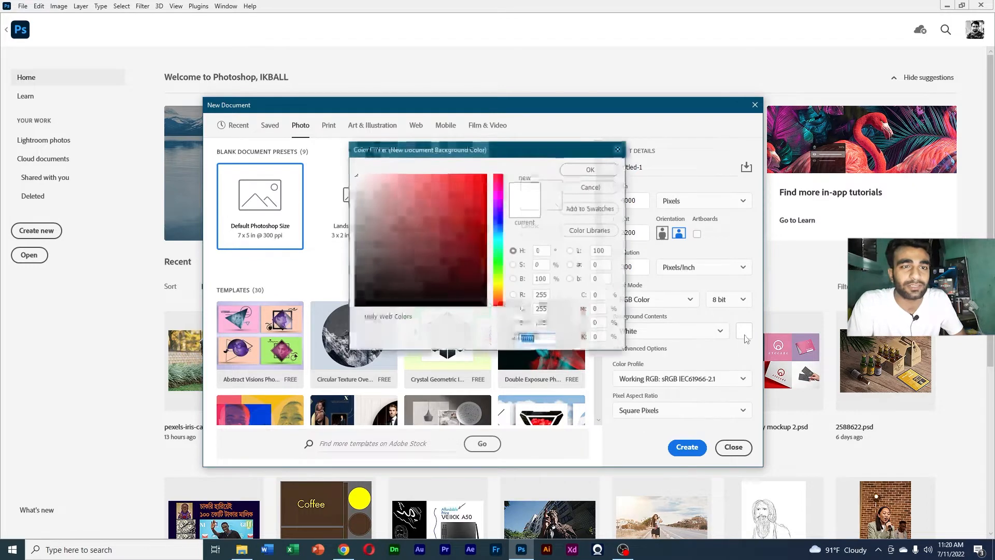
text(3c3c3c)
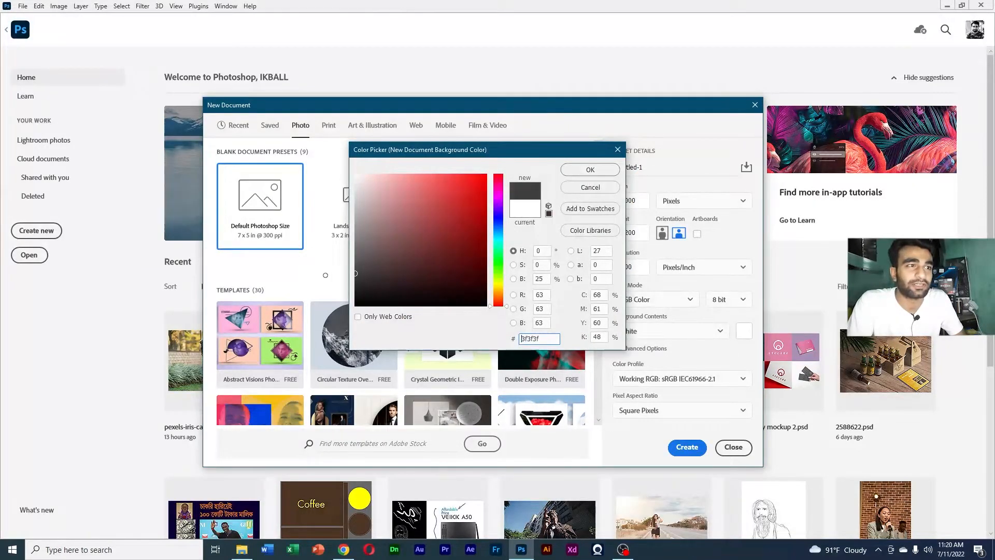
click(590, 170)
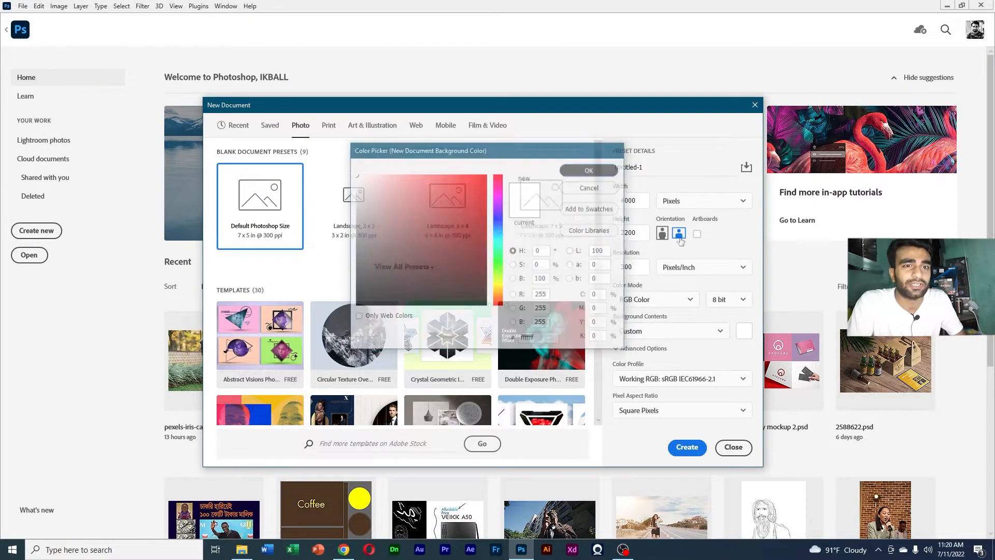
- Set the new document's background contents to White
click(671, 331)
click(629, 351)
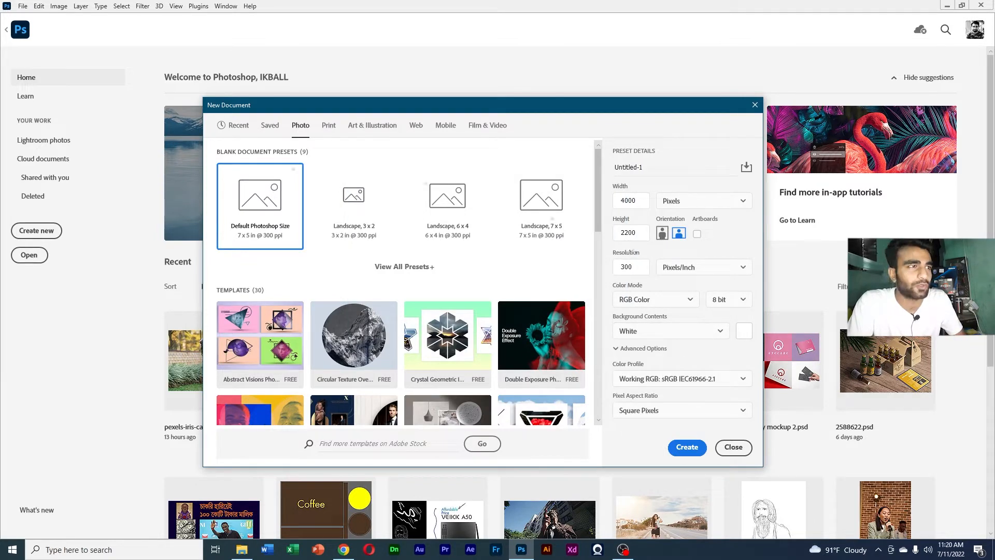
- Name the document "First Start" and create it with the chosen settings
click(648, 168)
double_click(663, 166)
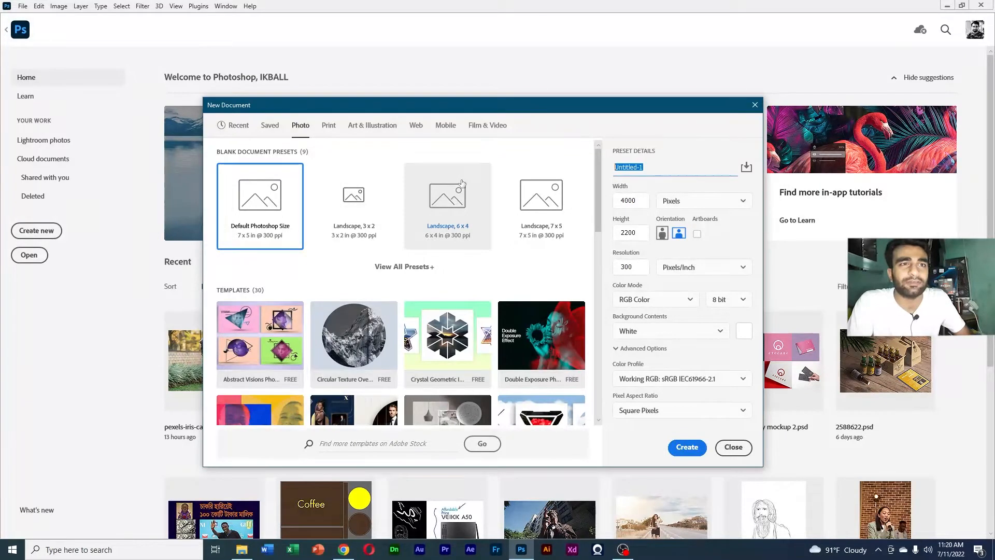
text(Fi)
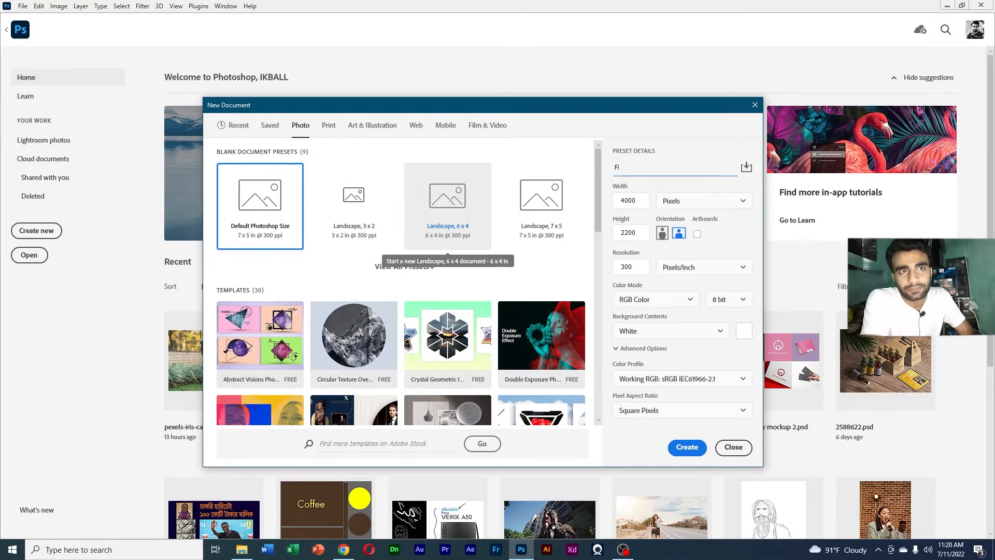
text(rst )
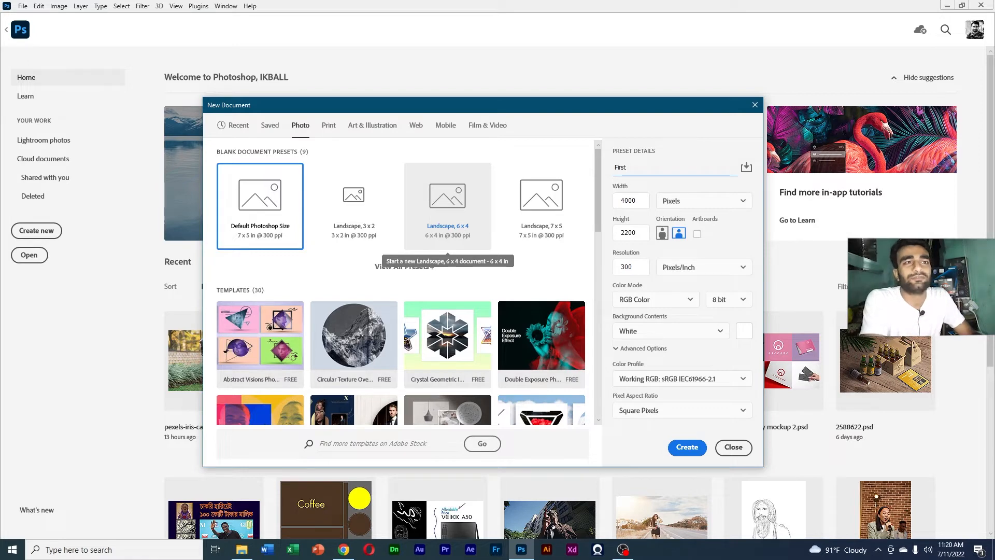
text(Start)
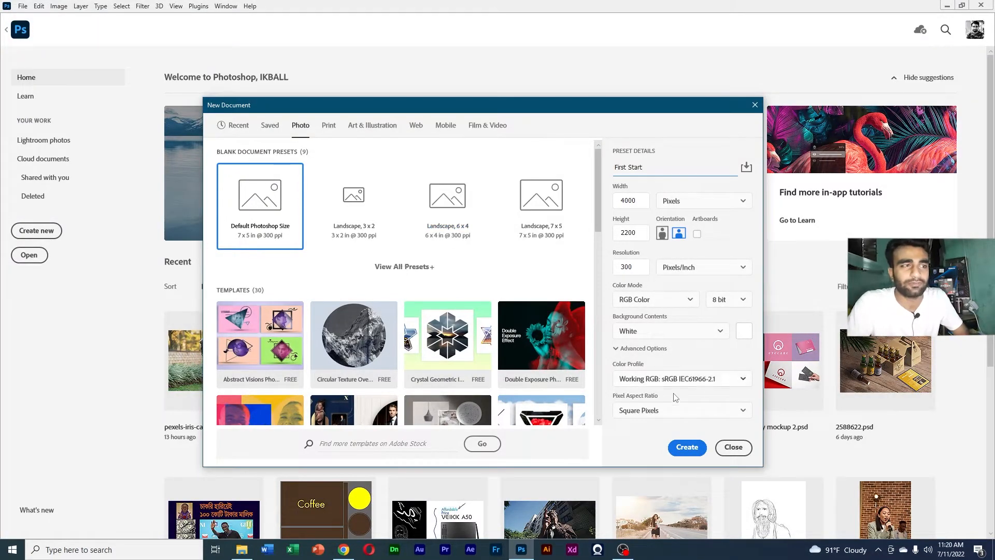
drag(431, 106, 428, 76)
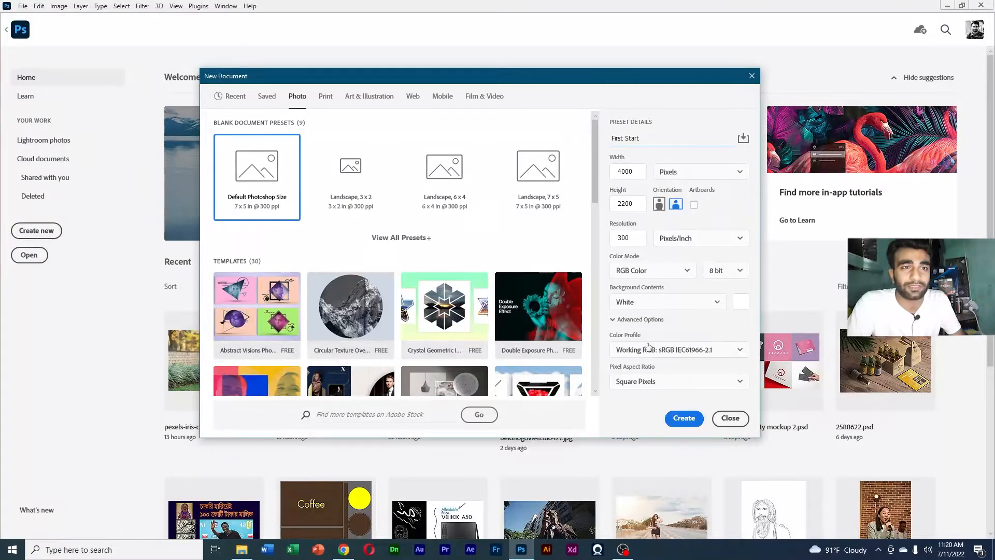
click(685, 419)
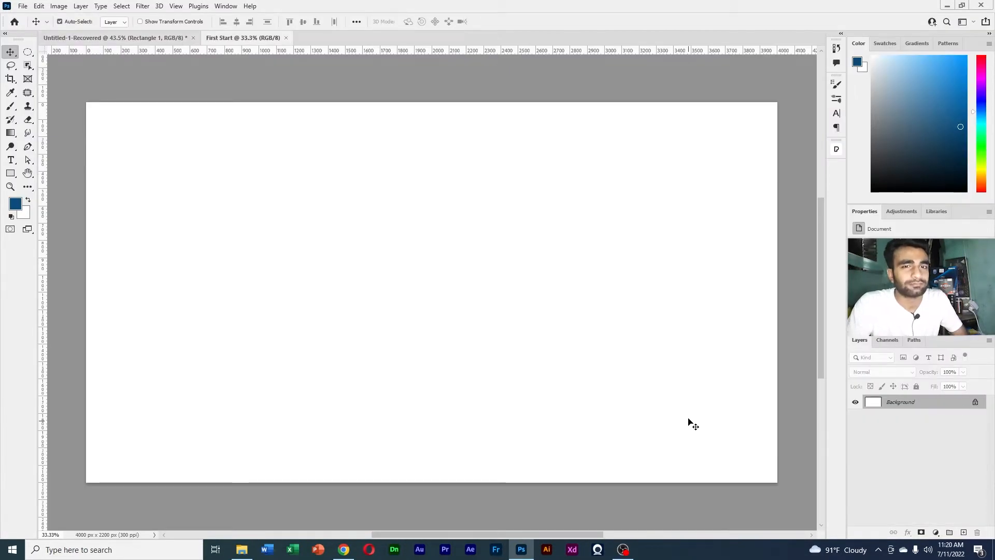
scroll(629, 346, down, 2)
scroll(506, 363, up, 3)
scroll(521, 369, down, 2)
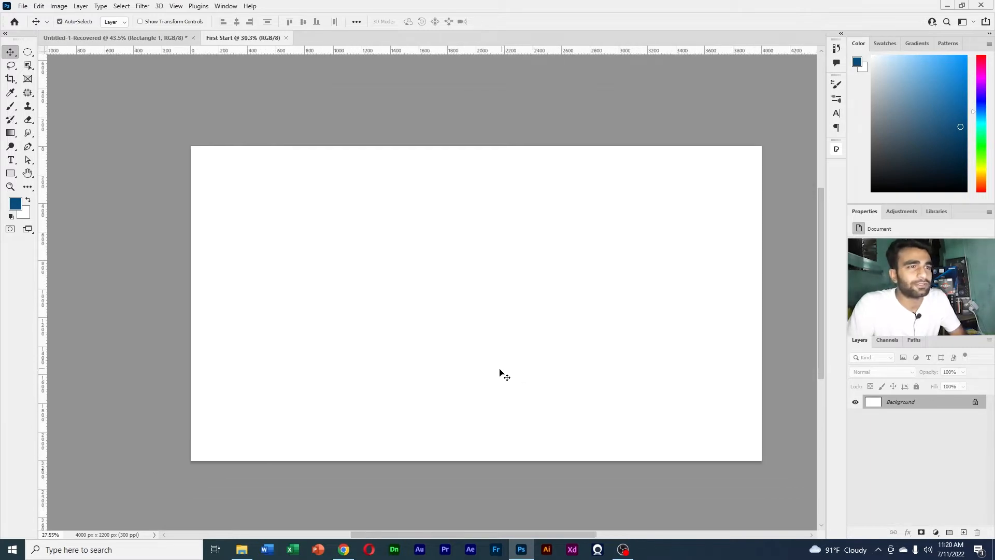
scroll(482, 348, up, 2)
scroll(438, 311, down, 2)
scroll(509, 316, up, 1)
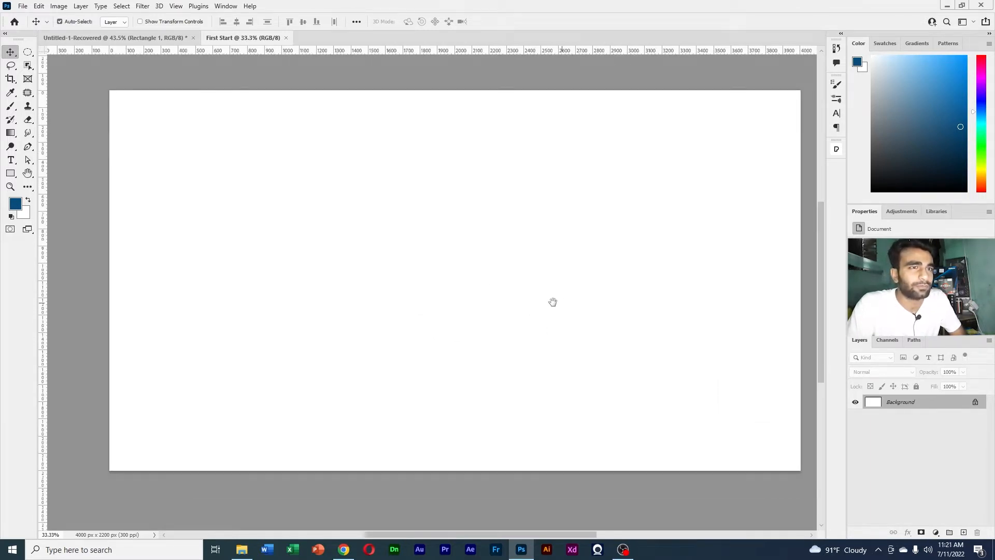
scroll(560, 352, up, 1)
scroll(554, 318, down, 3)
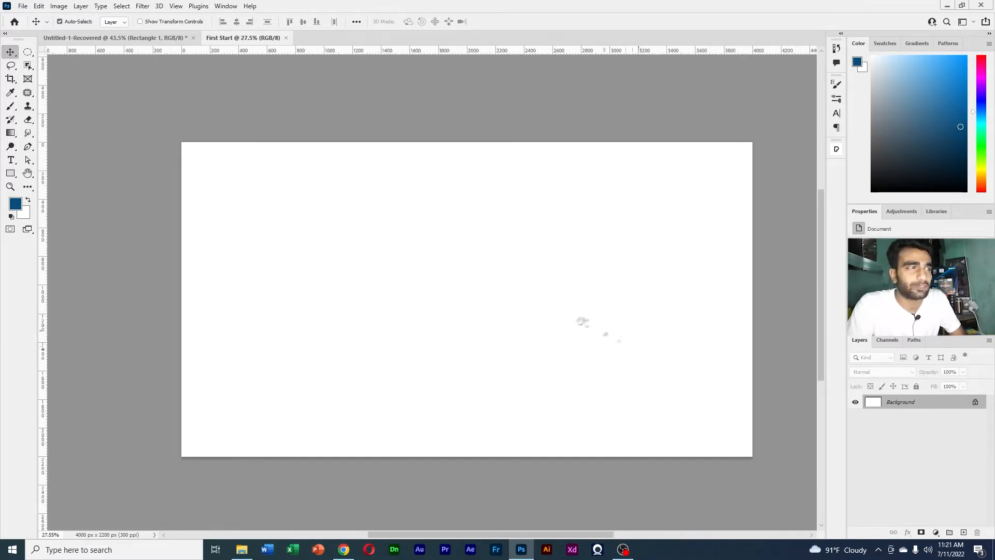
- Look over the blank canvas and browse the available swatches, gradients and patterns
drag(631, 346, 579, 322)
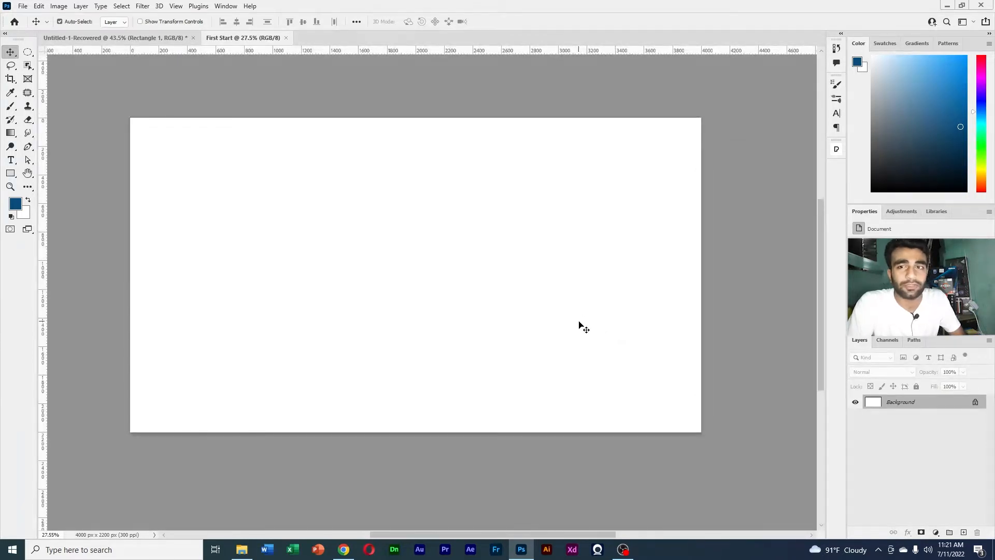
scroll(532, 331, up, 1)
scroll(399, 282, up, 2)
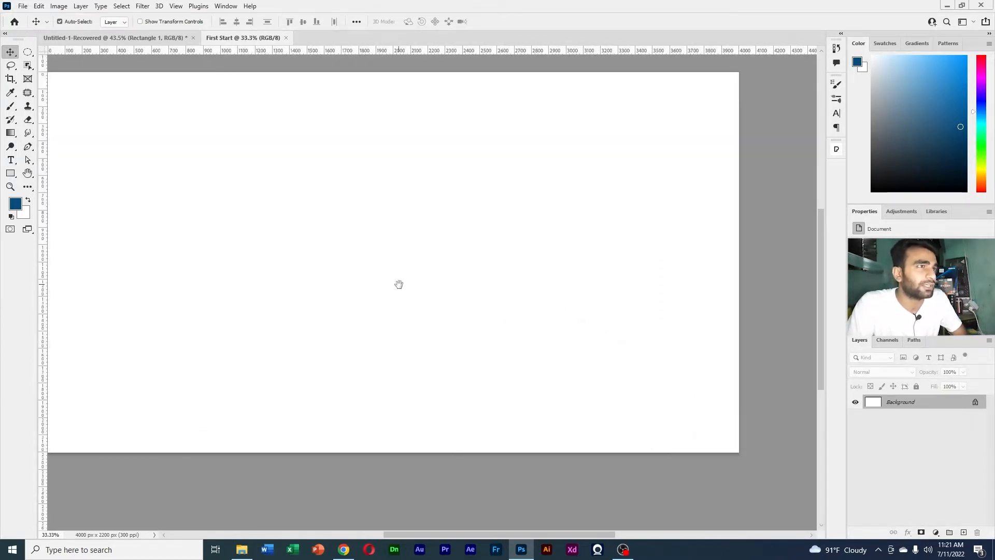
scroll(446, 294, down, 2)
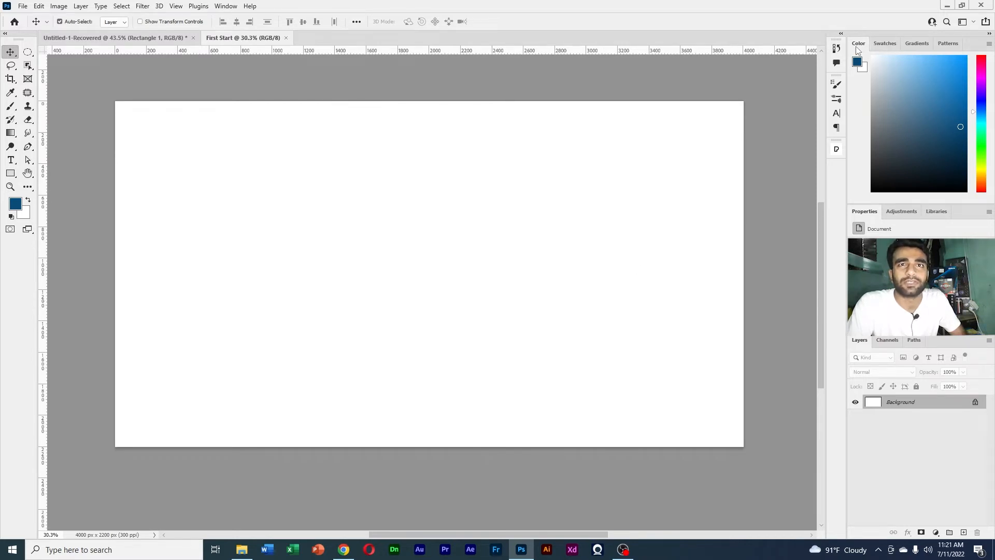
click(885, 44)
click(917, 44)
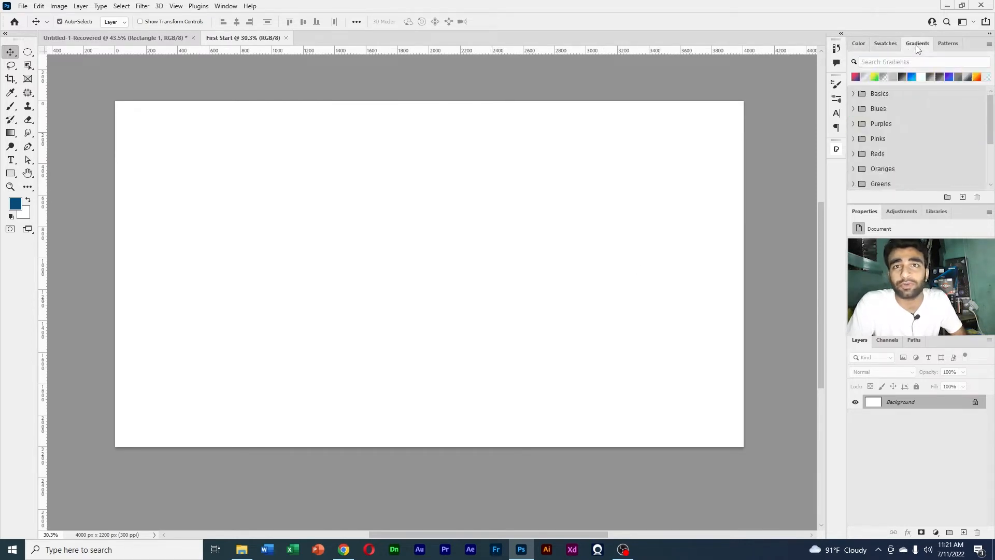
click(947, 46)
click(864, 44)
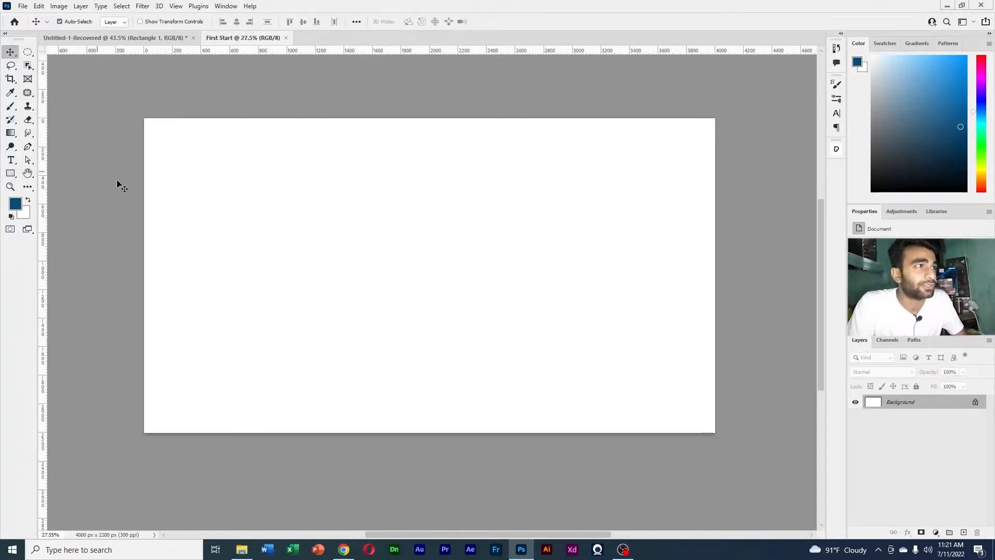
scroll(168, 148, down, 1)
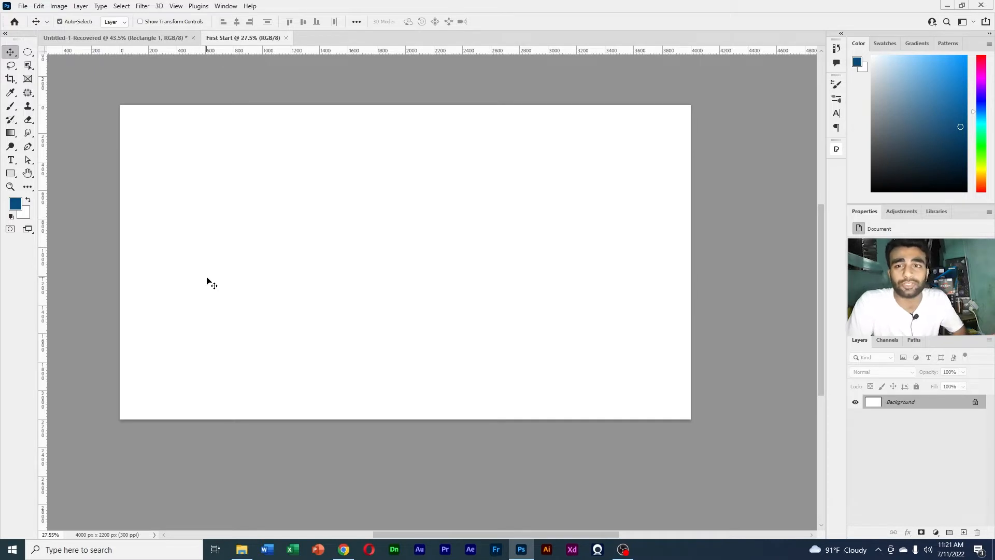
scroll(204, 263, up, 1)
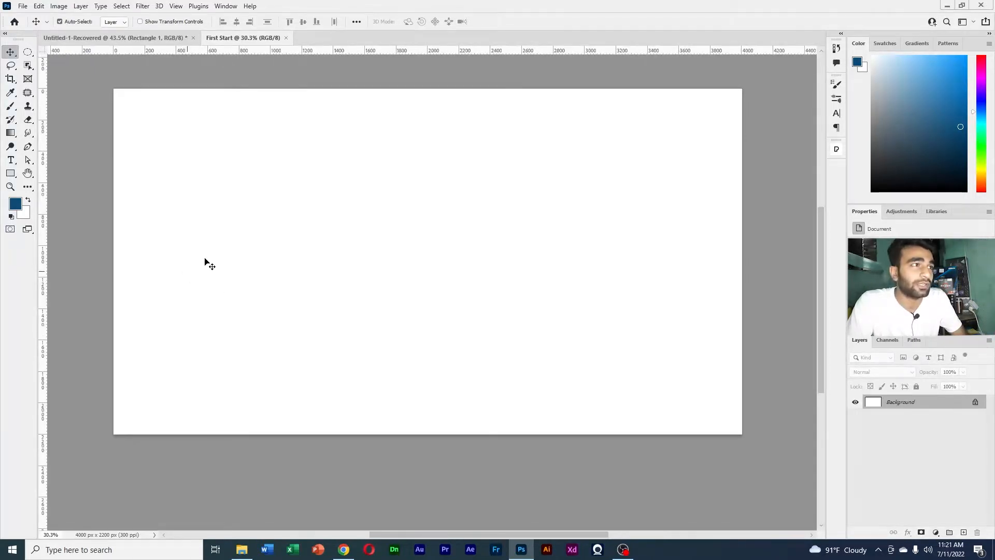
scroll(223, 251, down, 1)
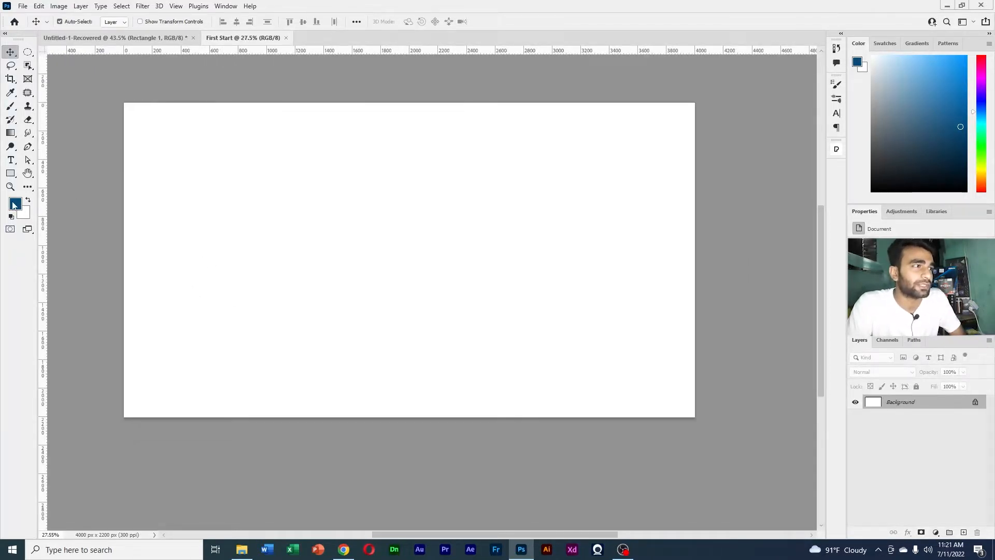
- Set the foreground color to yellow, hex e9e100, and return to the Move tool
mouse_move(931, 84)
mouse_down()
mouse_move(895, 72)
mouse_move(919, 86)
mouse_up()
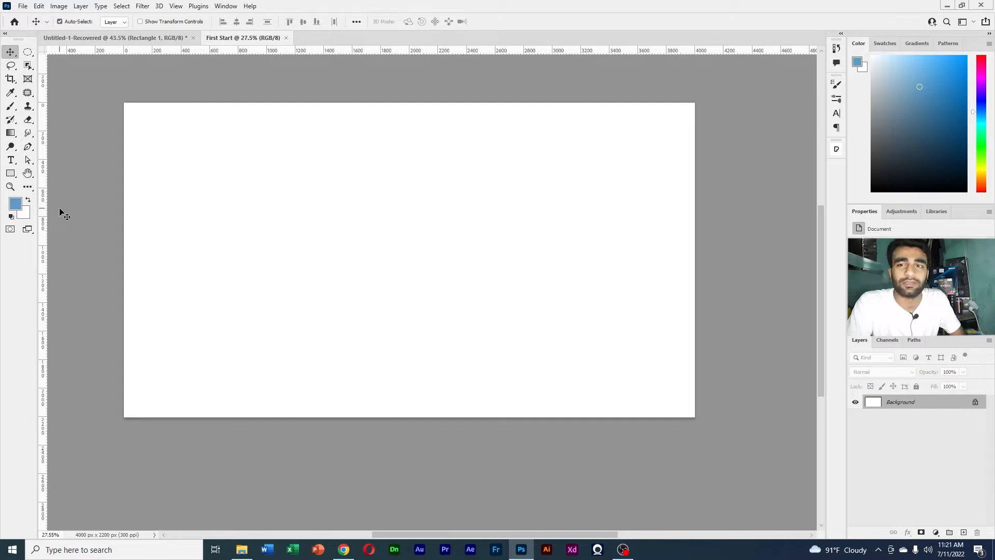
click(17, 206)
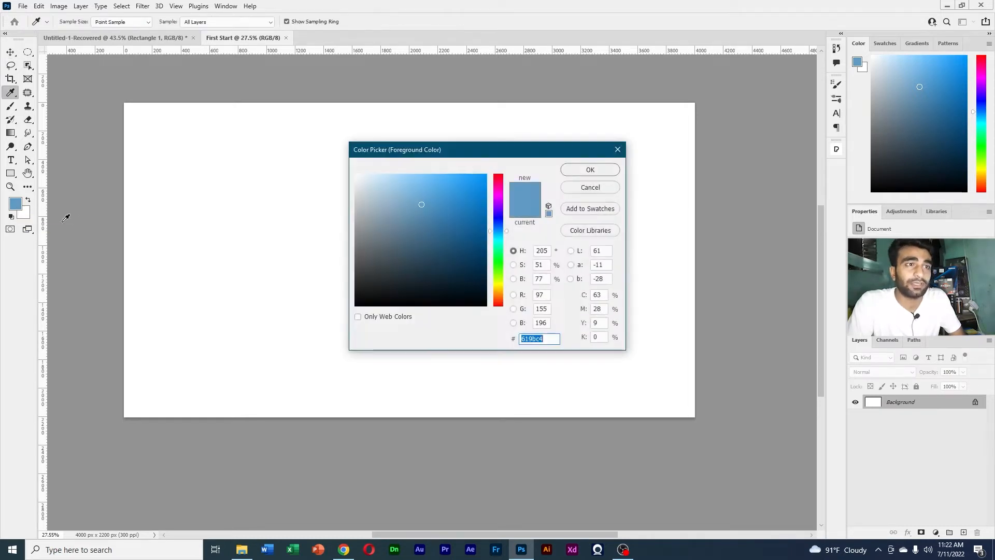
mouse_move(497, 228)
mouse_down()
mouse_move(500, 186)
mouse_move(486, 185)
mouse_up()
click(481, 186)
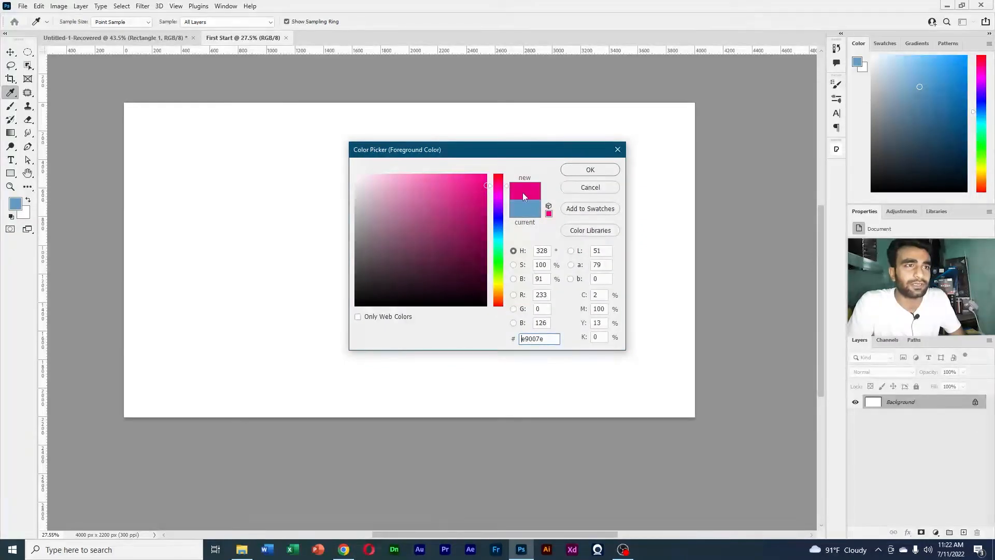
drag(497, 236, 498, 288)
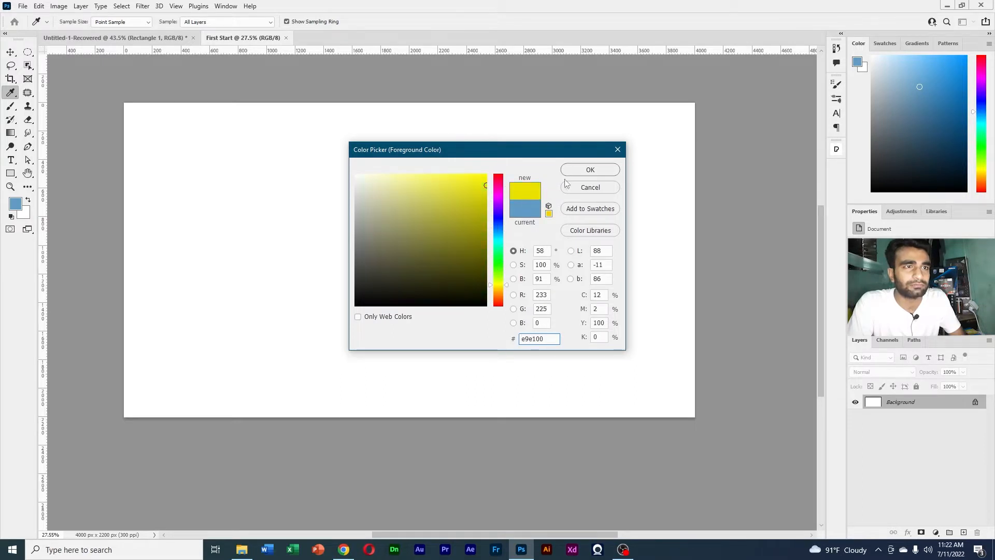
click(580, 171)
key(v)
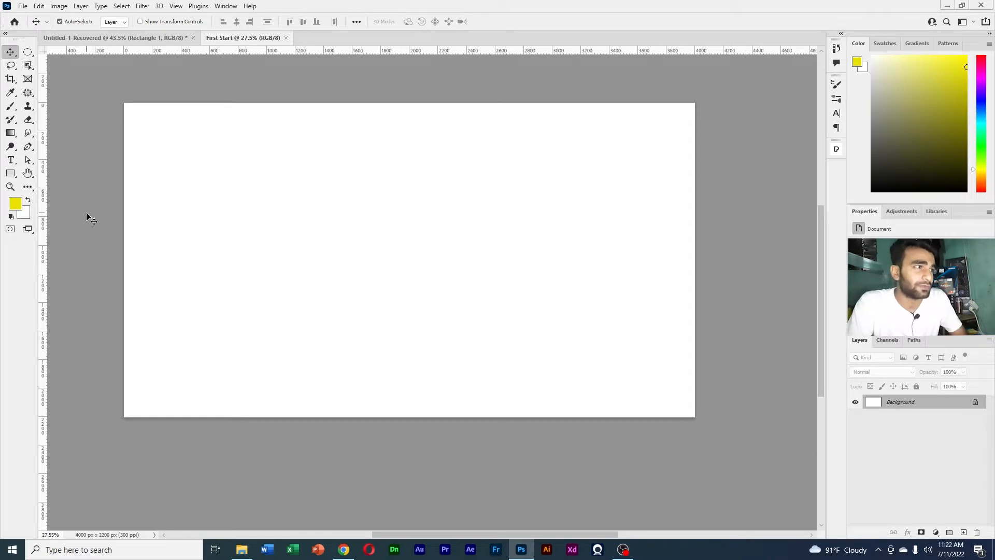
- Set the background color to a bright pinkish purple using the color picker
click(23, 213)
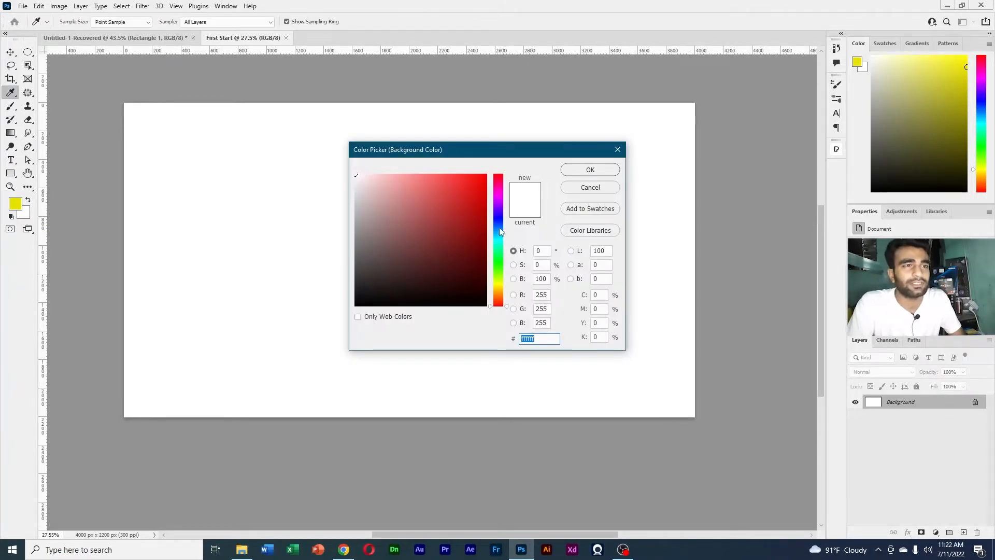
mouse_move(500, 232)
mouse_down()
mouse_move(501, 203)
mouse_move(437, 174)
mouse_up()
click(574, 171)
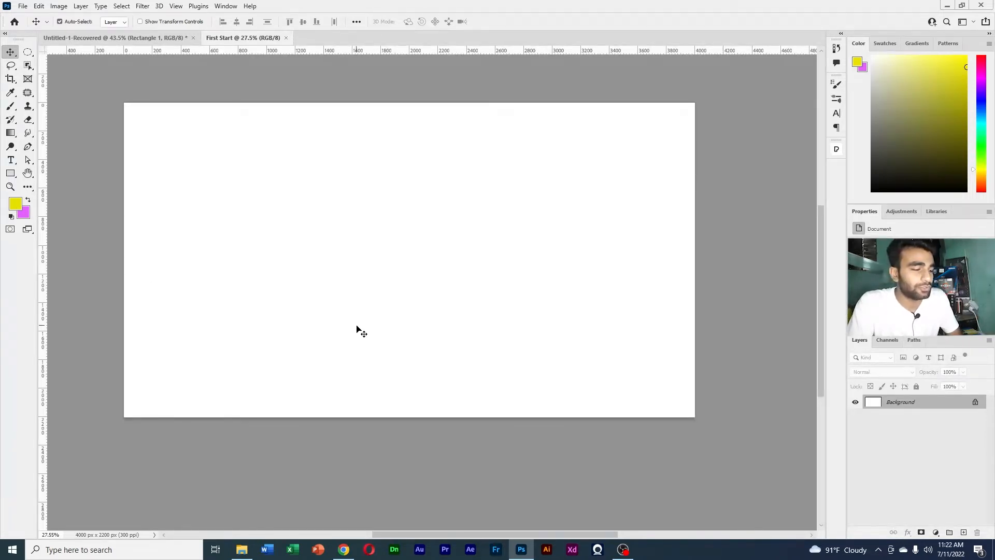
- Fill the Background layer alternately with the yellow foreground color and the pinkish-purple background color, ending with the background color
key(alt+BackSpace)
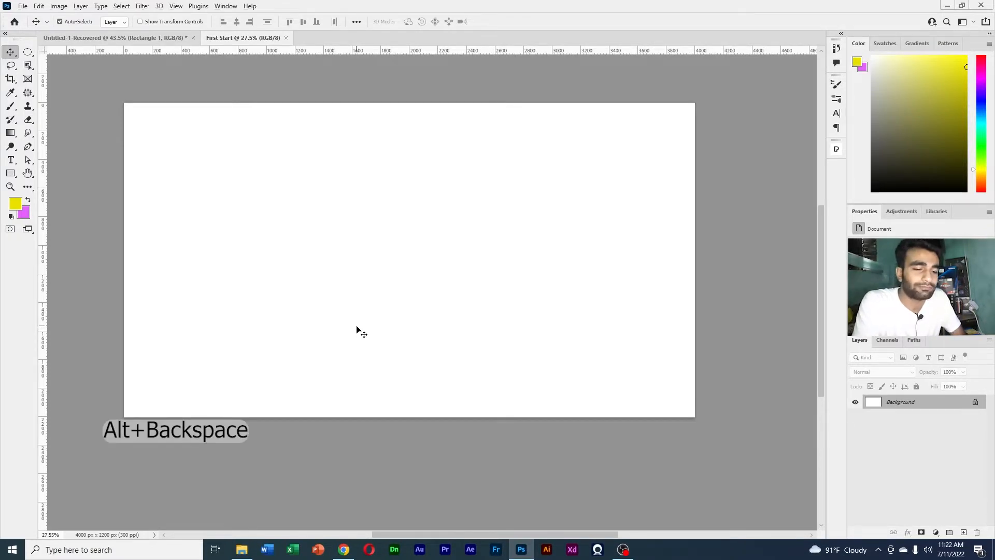
key(alt+BackSpace)
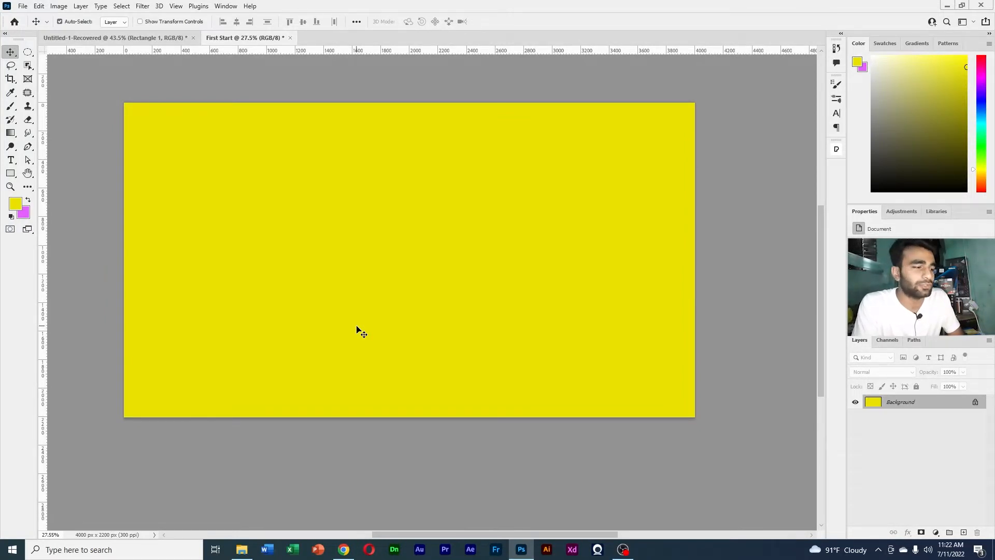
key(ctrl+BackSpace)
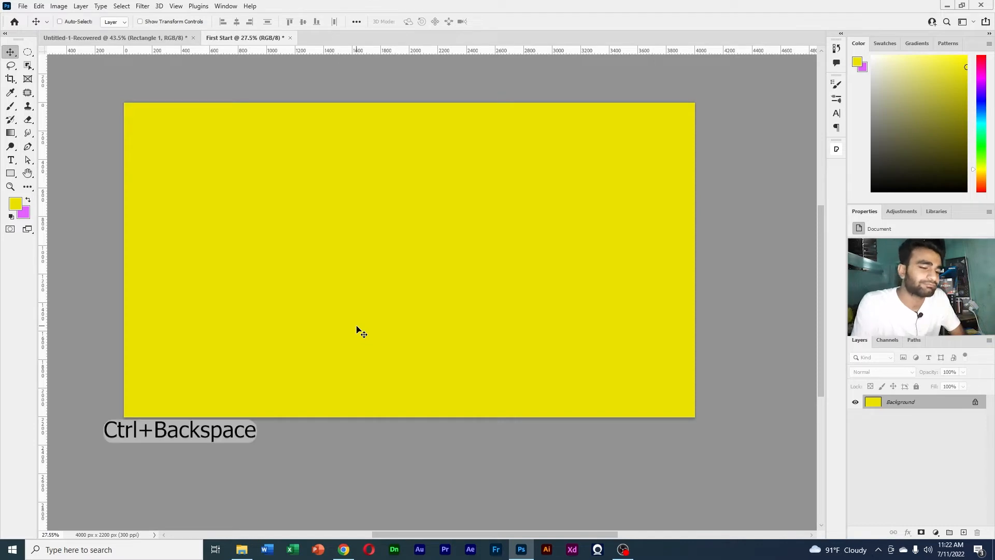
key(ctrl+BackSpace)
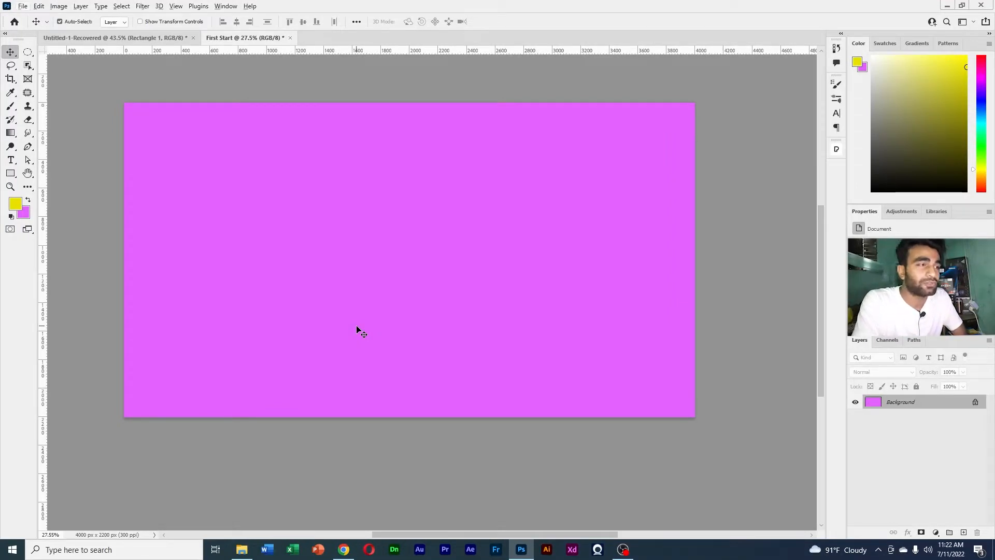
key(alt+BackSpace)
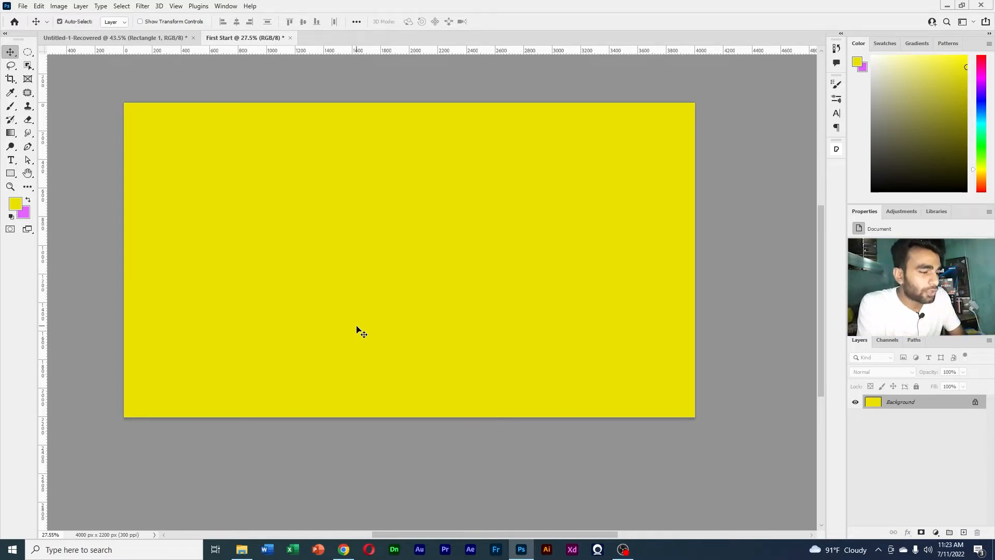
key(ctrl)
key(ctrl+BackSpace)
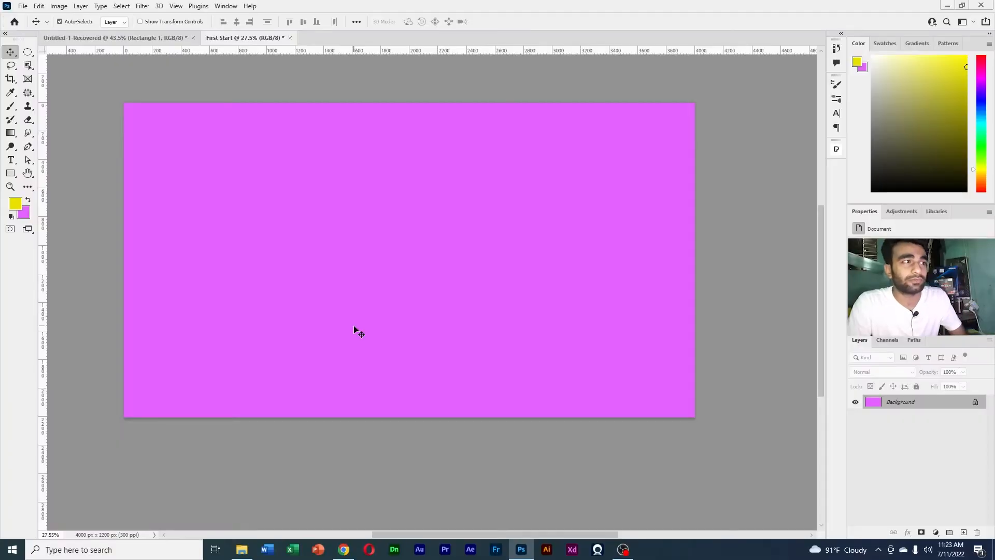
- Set the foreground color to white, hex ffffff, and fill the whole Background layer with it
click(18, 207)
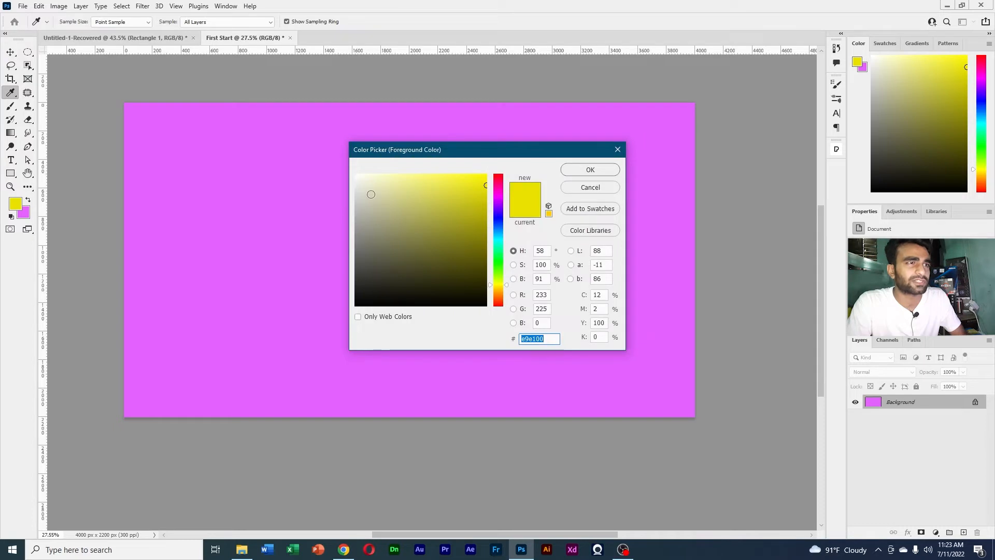
text(ffffff)
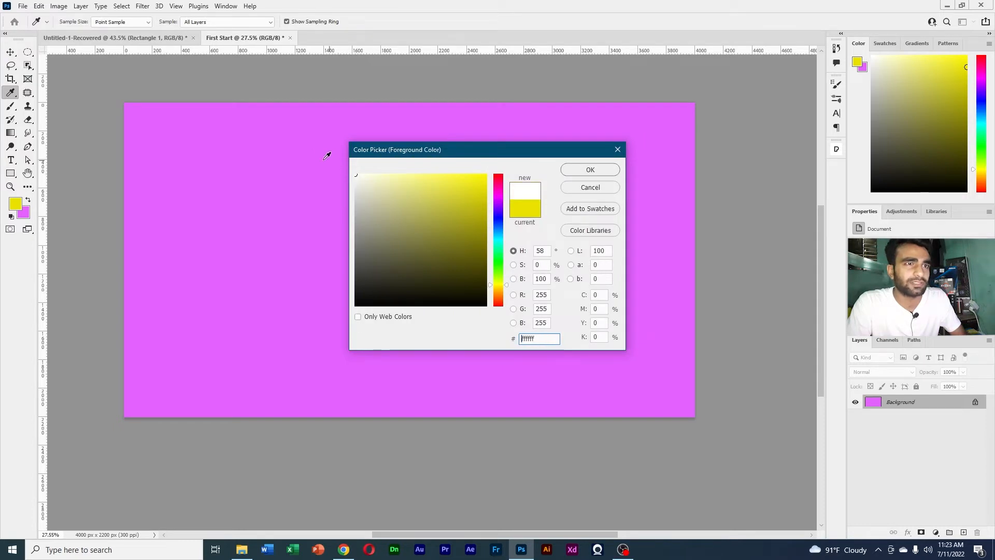
click(591, 169)
key(v)
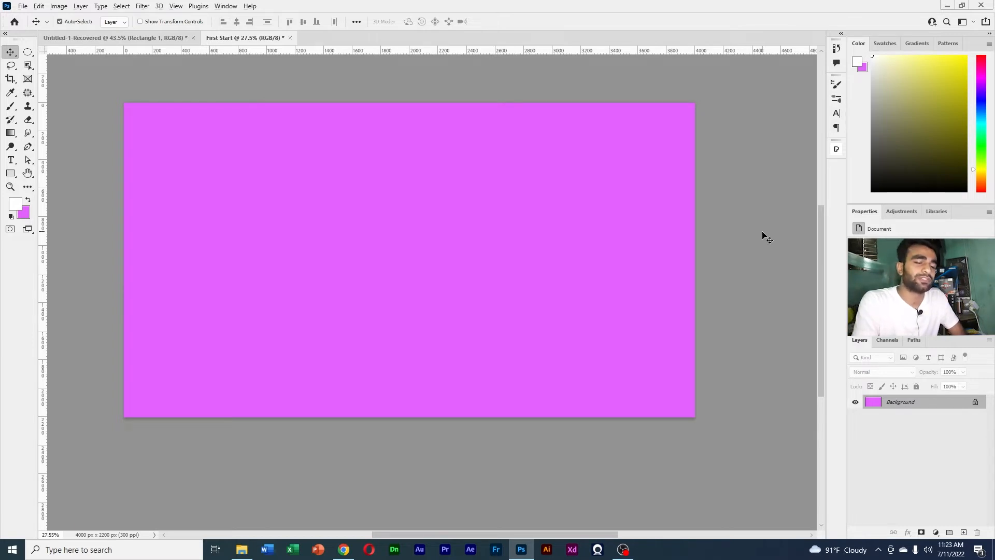
key(alt+BackSpace)
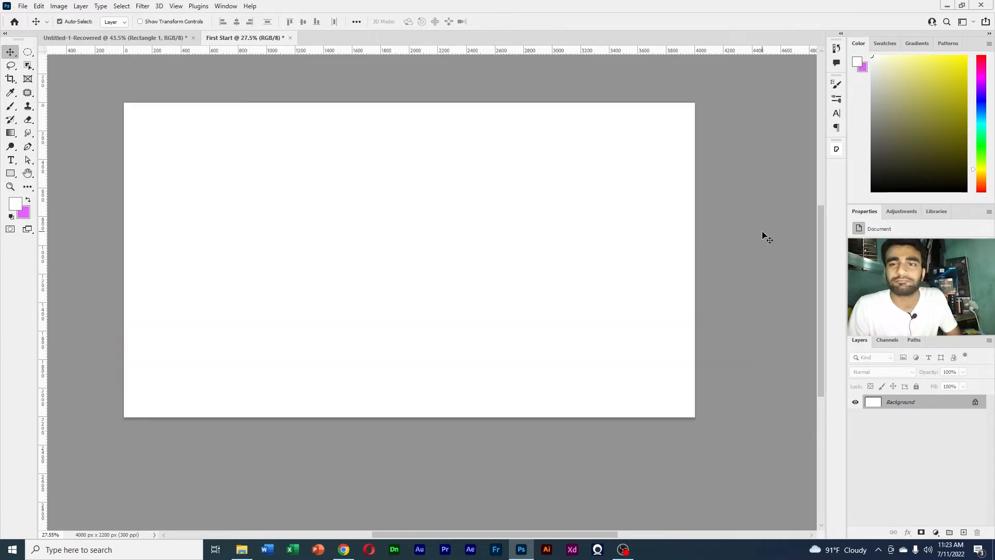
- Select a rectangular area about 1340 x 750 px near the canvas's upper-left corner with the Rectangular Marquee tool
click(28, 52)
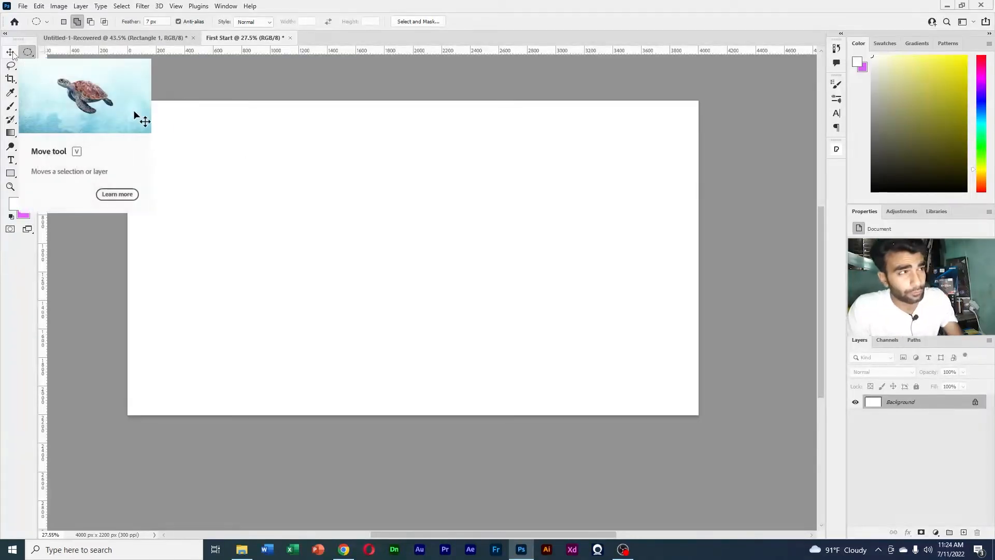
click(12, 53)
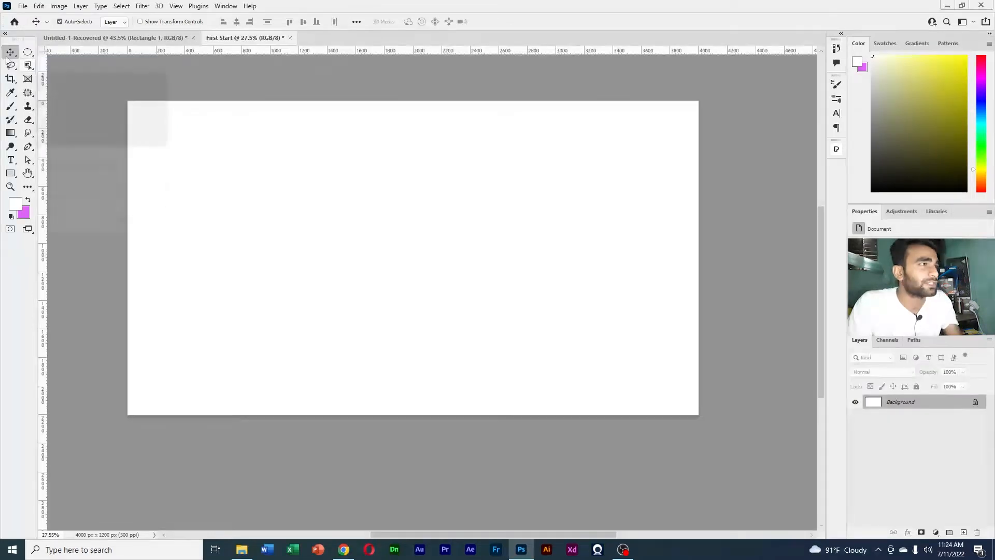
click(28, 56)
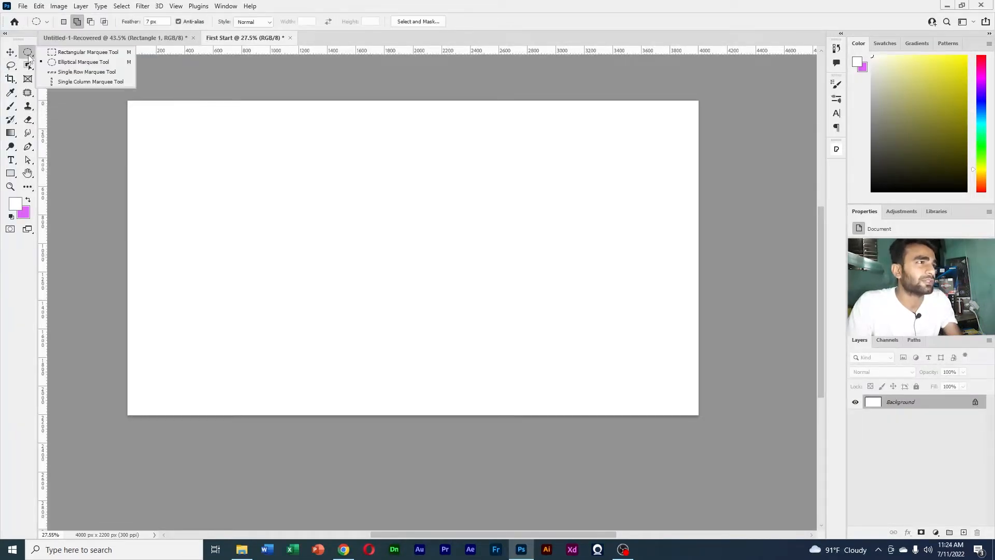
click(71, 56)
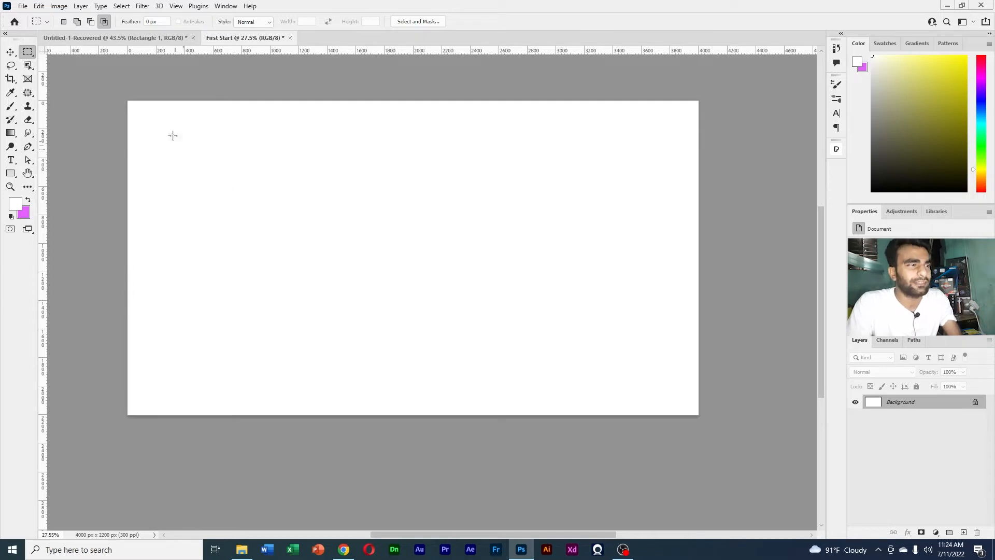
drag(173, 127, 364, 235)
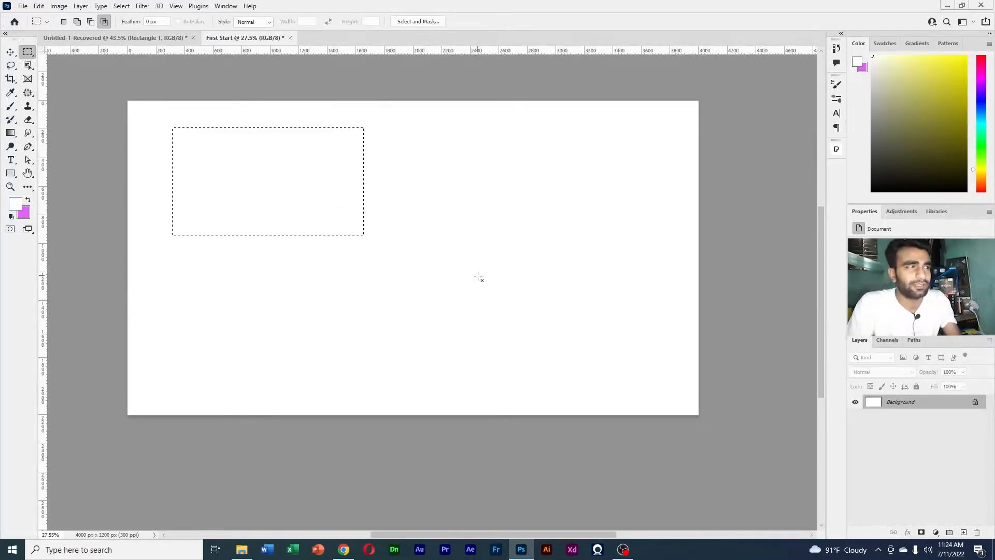
- Set the foreground color to a saturated blue and fill the rectangular selection with it
click(18, 207)
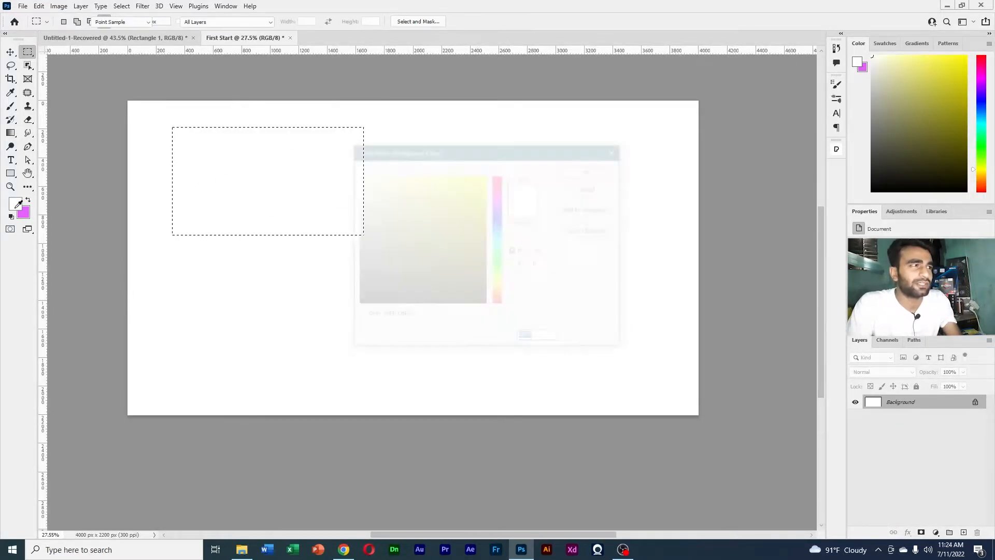
click(499, 215)
click(486, 188)
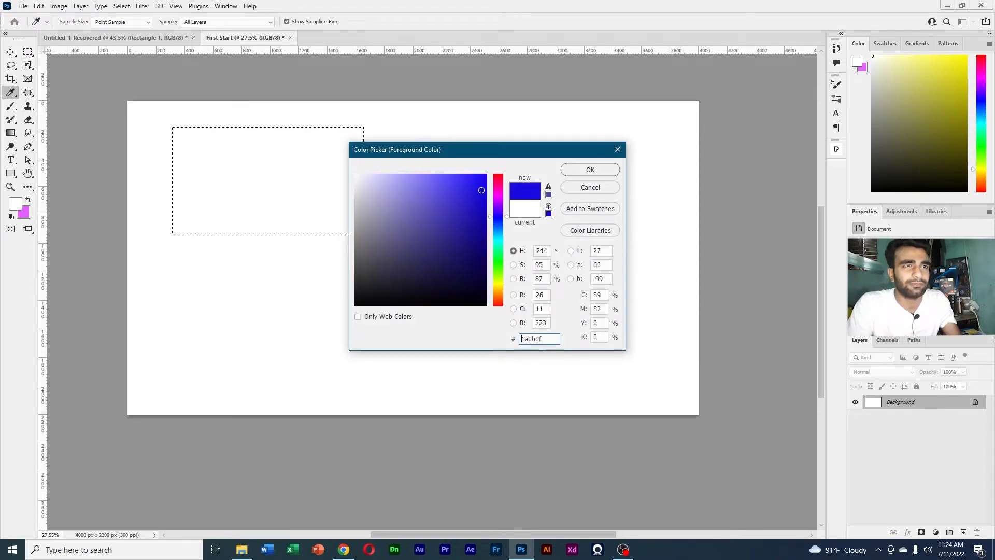
click(590, 170)
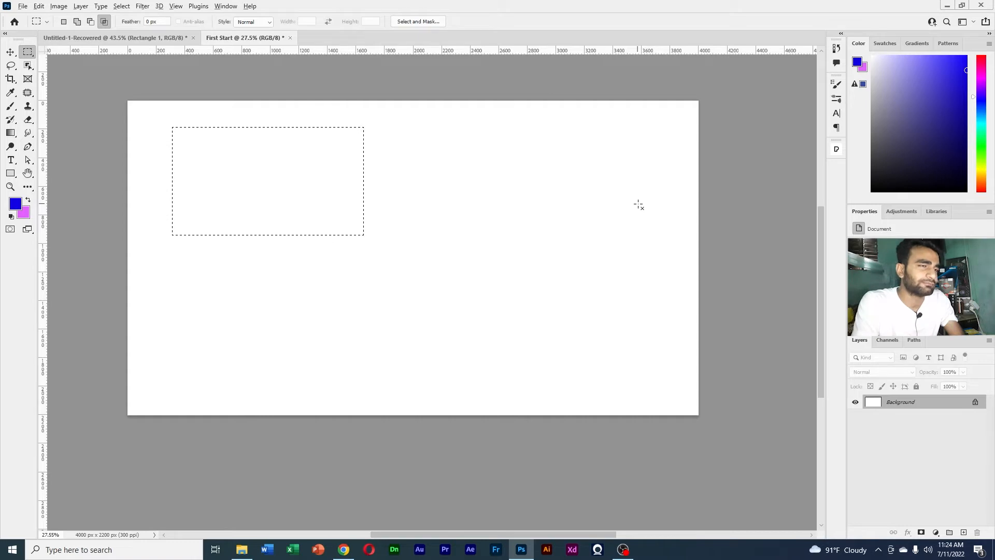
key(alt+BackSpace)
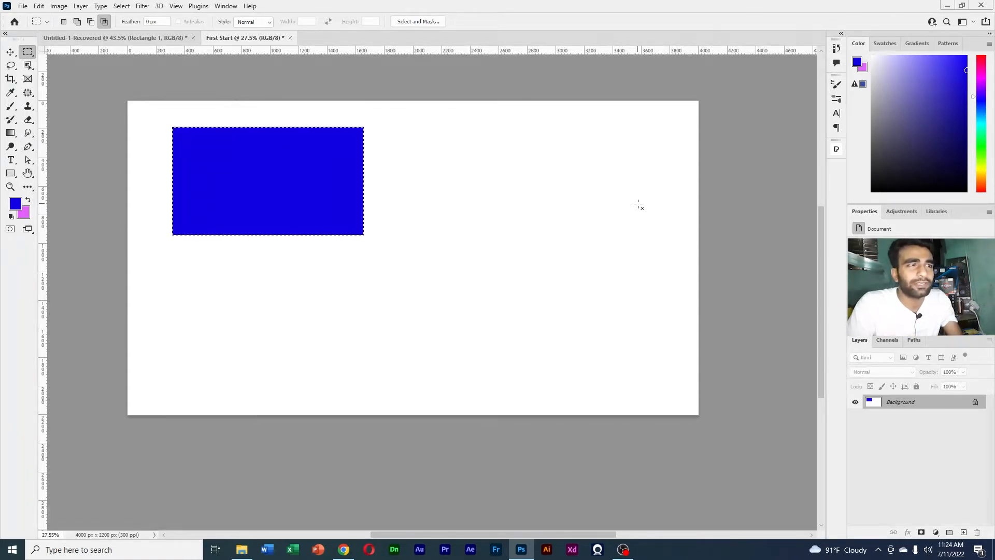
scroll(427, 206, up, 1)
scroll(415, 207, down, 2)
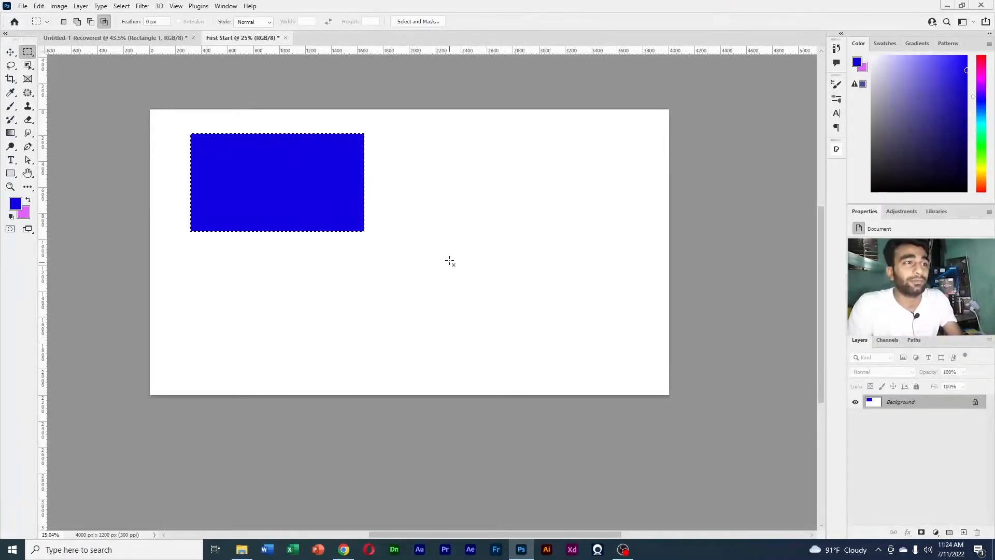
- Clear the rectangular selection around the blue-filled area near the canvas's upper-left corner
scroll(194, 135, up, 5)
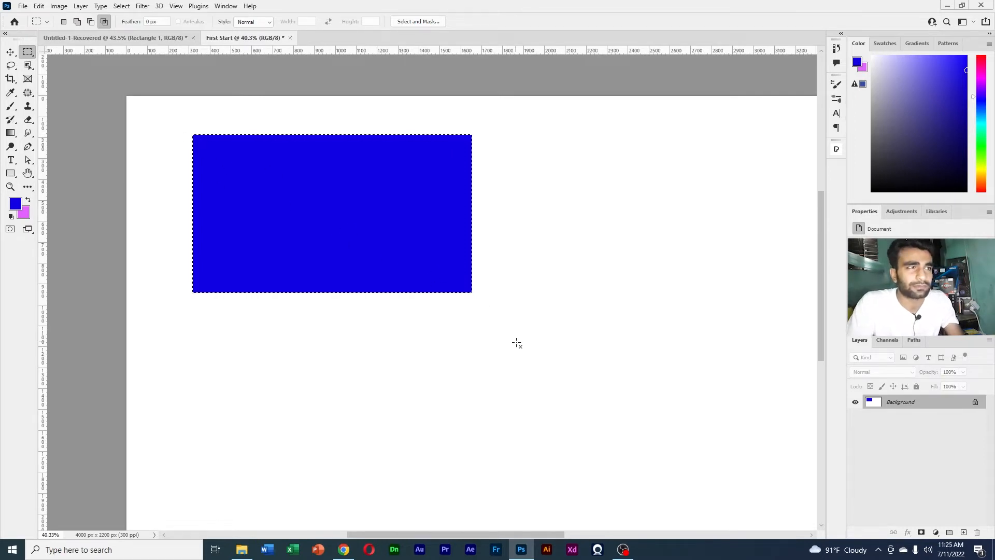
scroll(521, 332, down, 1)
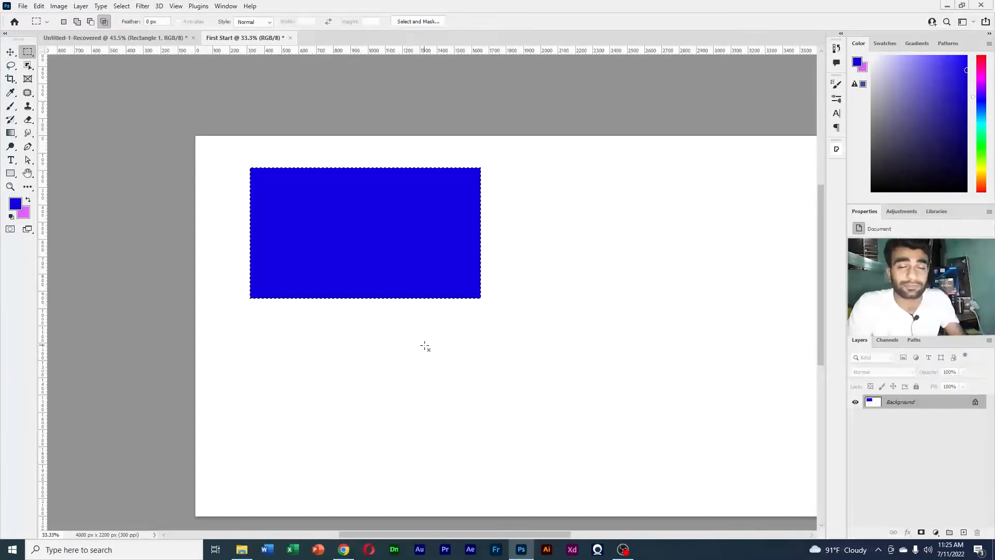
scroll(406, 315, down, 1)
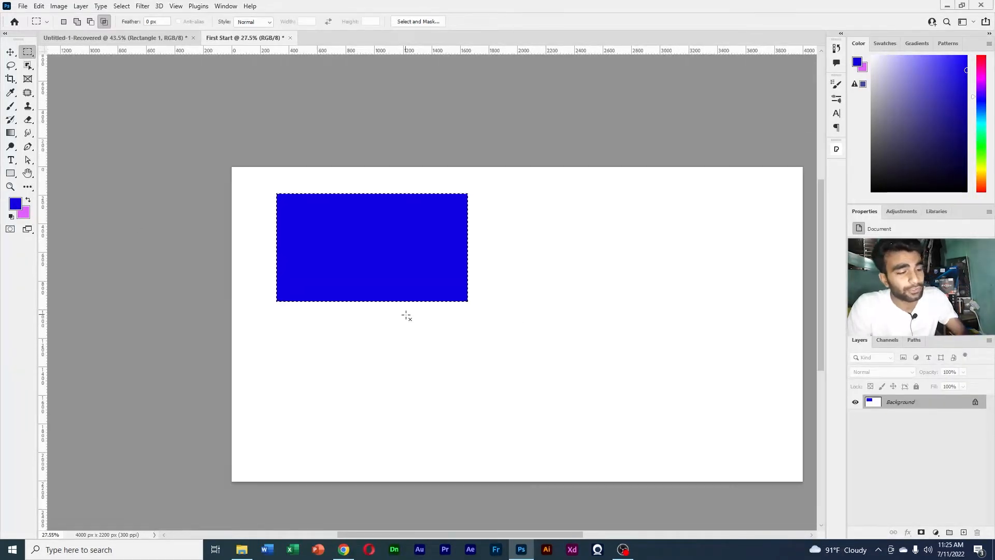
scroll(475, 275, up, 2)
scroll(476, 274, up, 2)
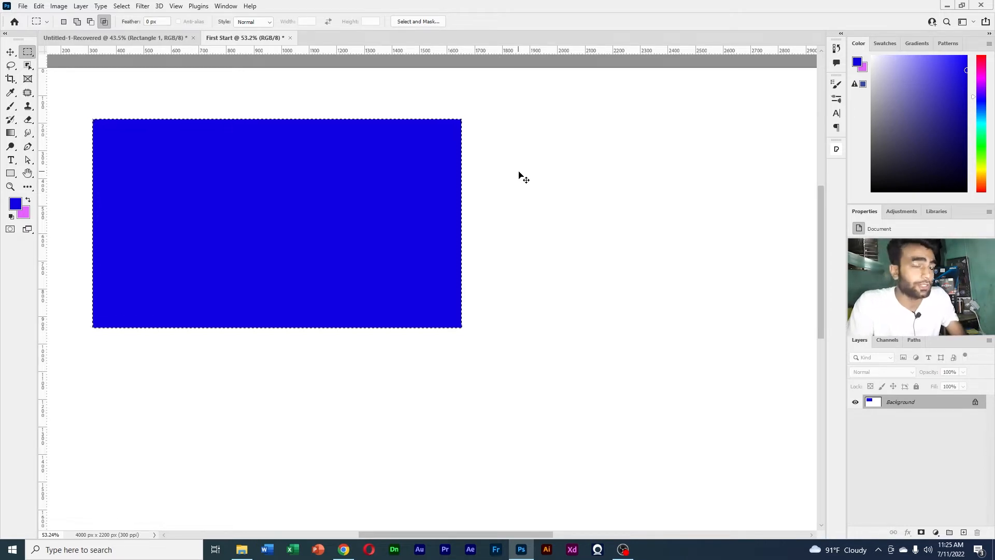
key(ctrl+d)
- Select a circular area about 1170 px in diameter on the white space beside the blue rectangle with the Elliptical Marquee tool
scroll(519, 175, down, 5)
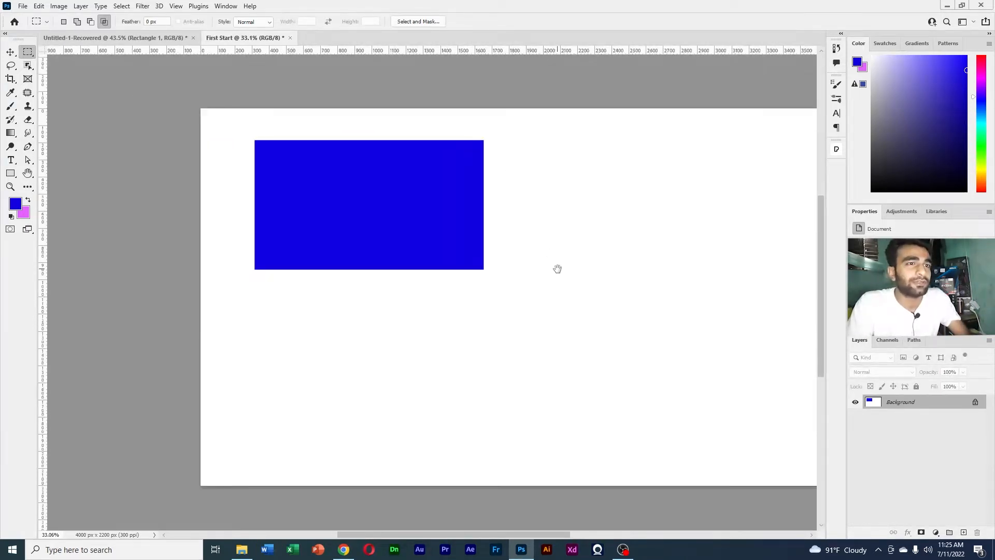
drag(557, 269, 421, 187)
scroll(440, 179, down, 1)
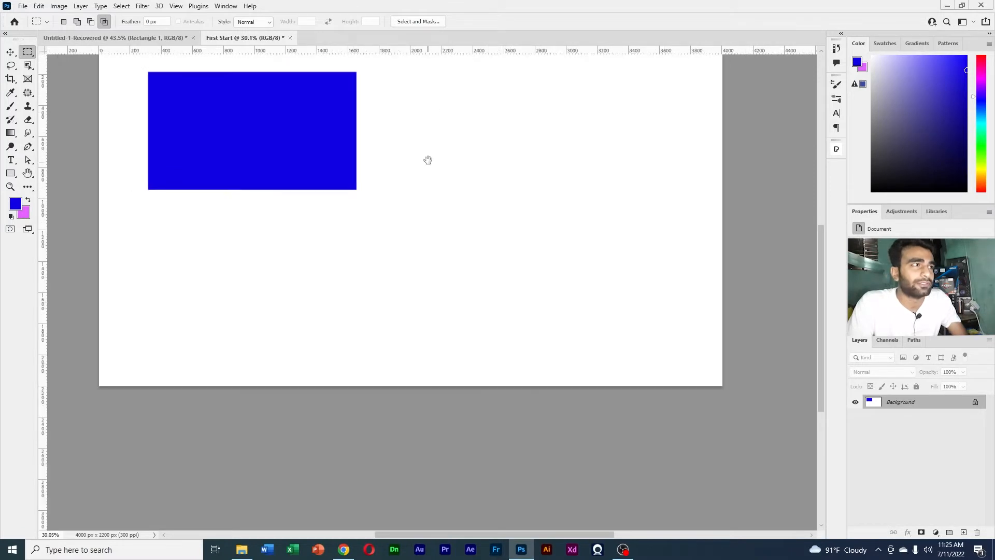
right_click(28, 52)
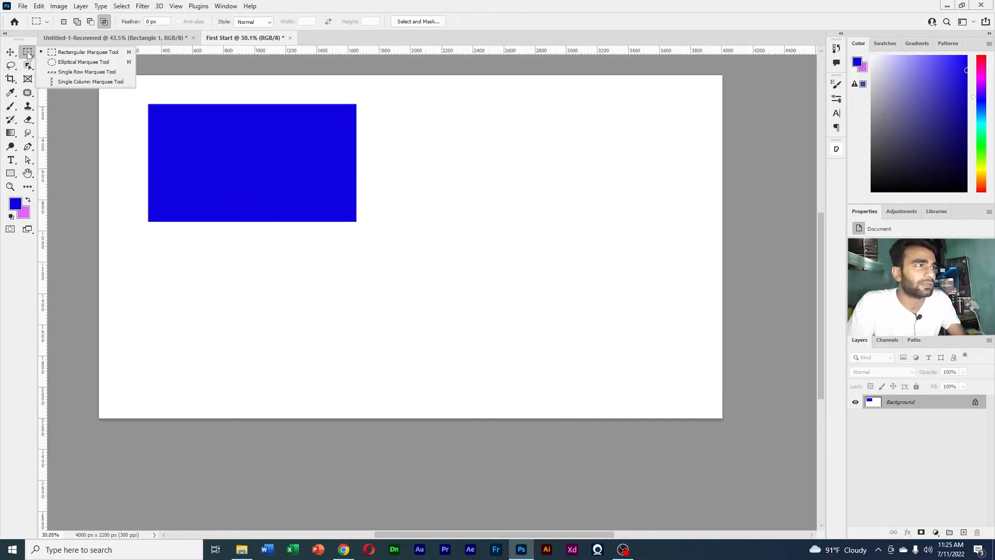
click(71, 63)
drag(442, 122, 624, 304)
- Set the foreground color to crimson, hex e30050, and fill the circular selection with it, clearing the selection at the end
click(15, 203)
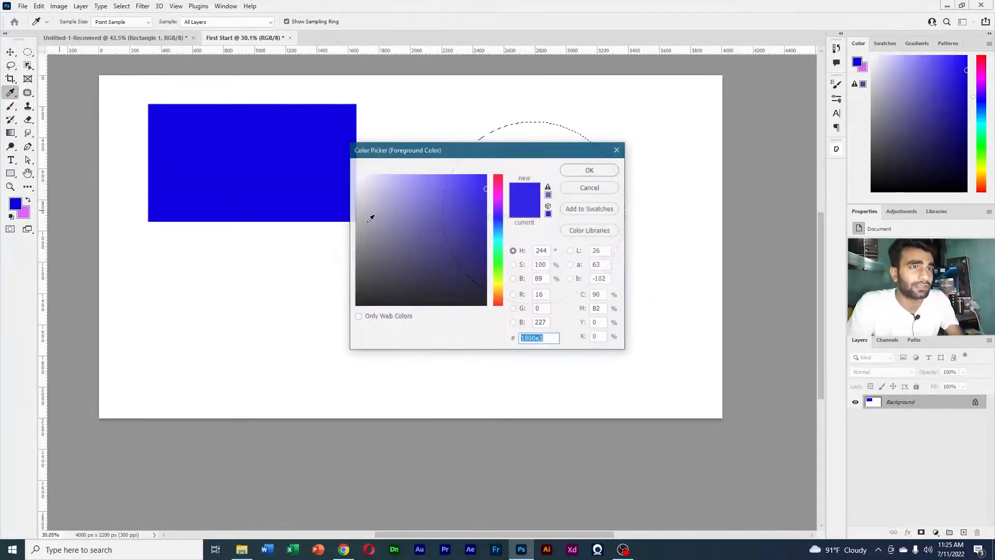
drag(508, 196, 507, 182)
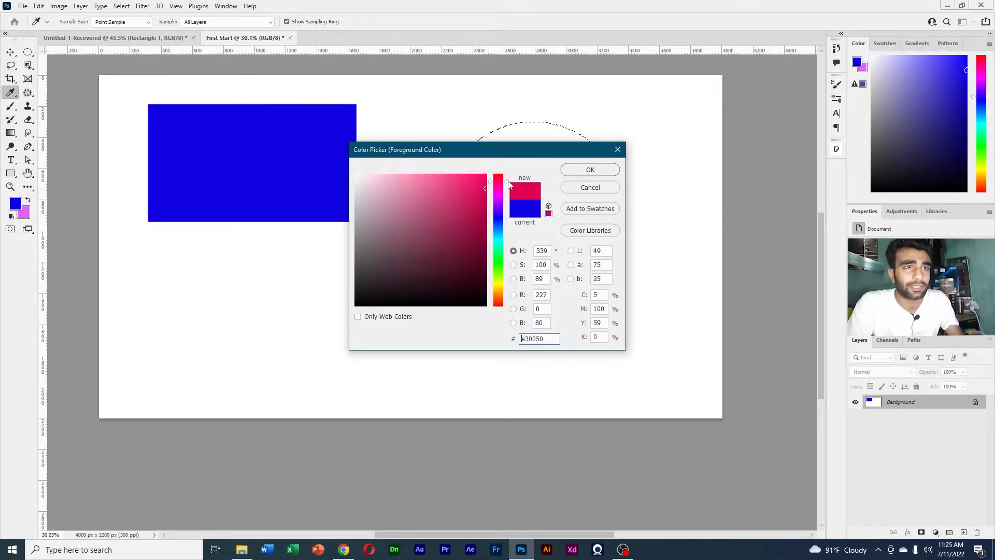
click(583, 171)
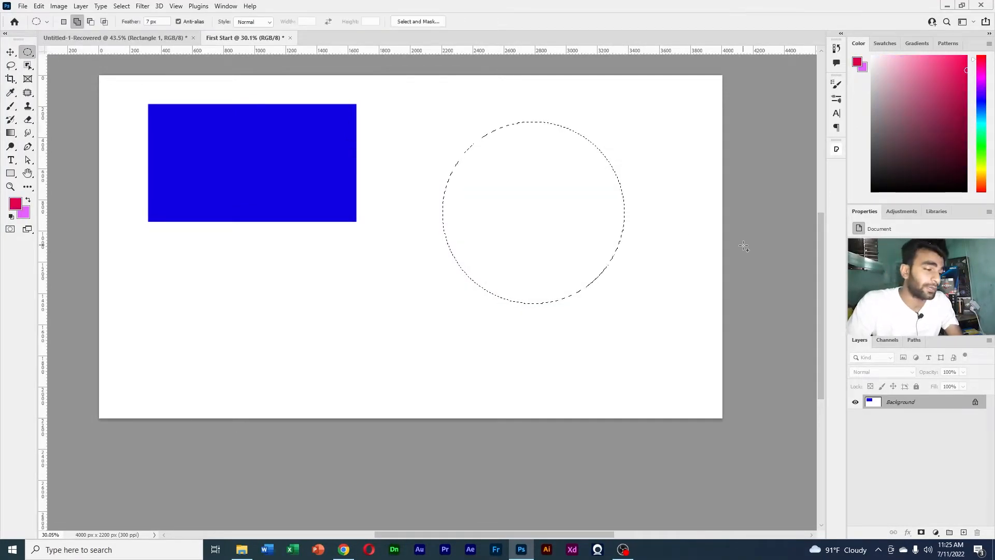
key(alt+BackSpace)
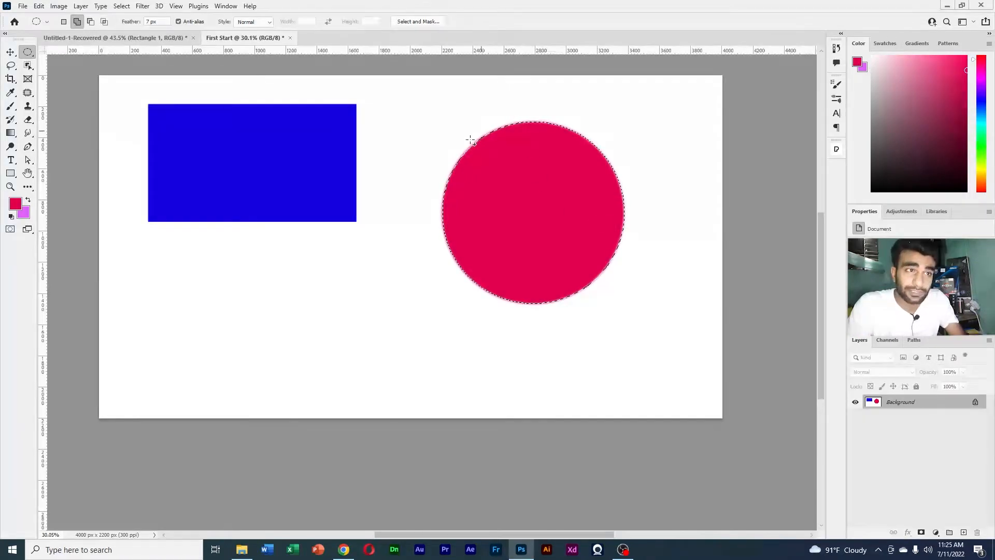
click(634, 357)
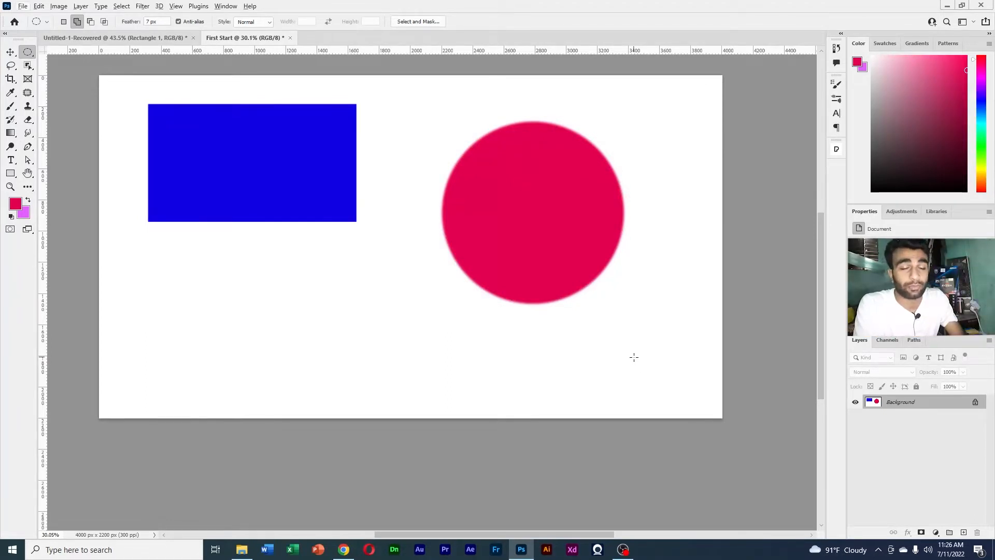
- Fill the whole Background layer with the crimson foreground color
key(alt+BackSpace)
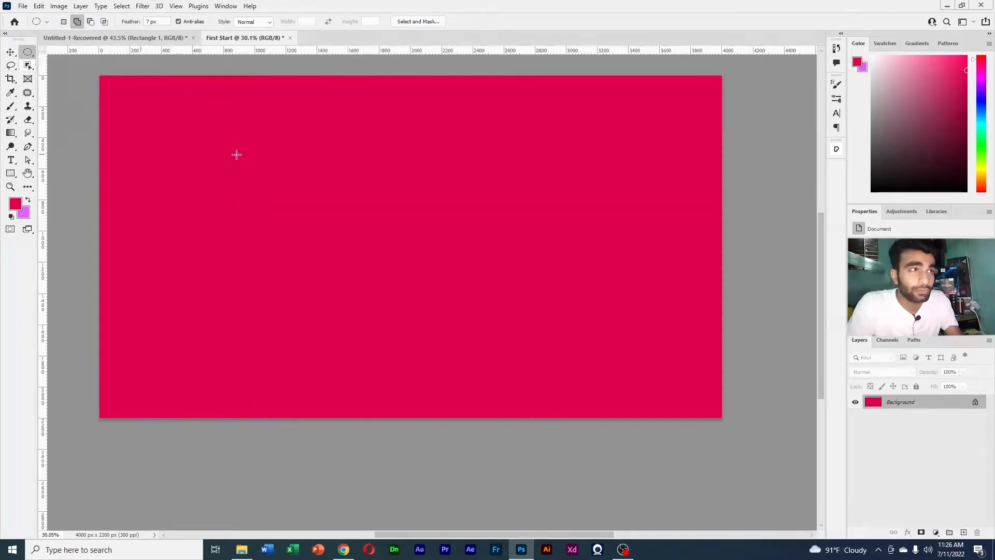
scroll(331, 207, down, 1)
scroll(371, 251, up, 1)
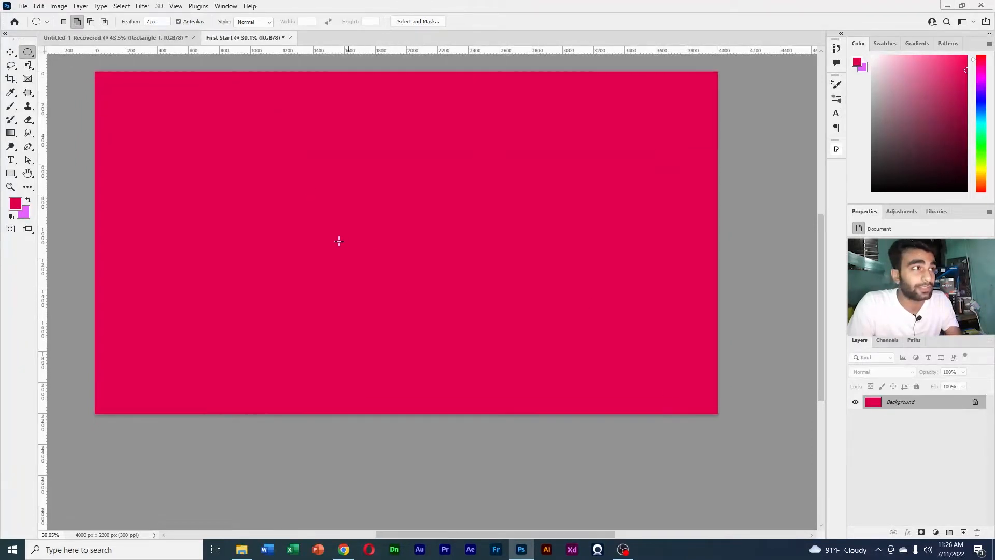
scroll(342, 244, down, 1)
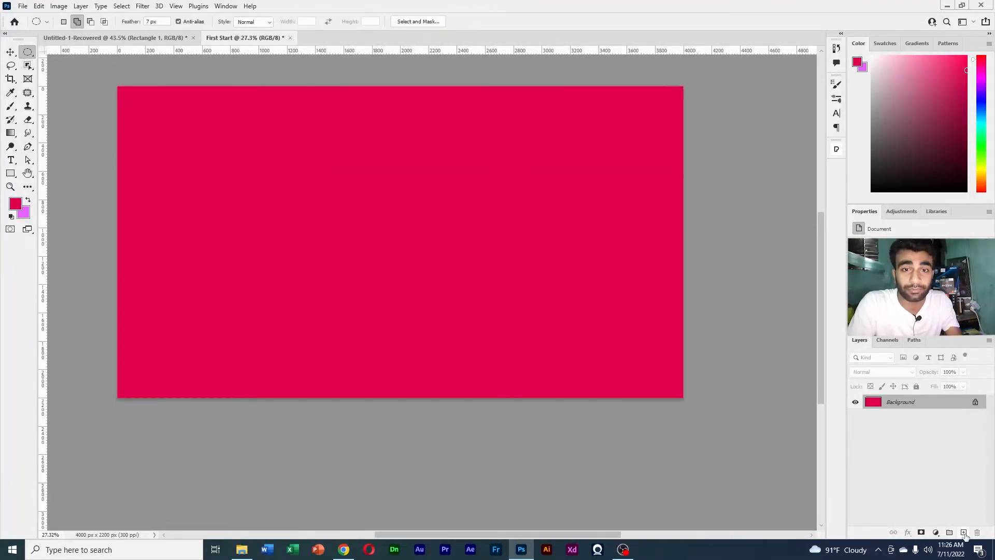
- Set the foreground color to white, hex ffffff, and cover the entire crimson Background layer with it
click(15, 203)
text(ffffff)
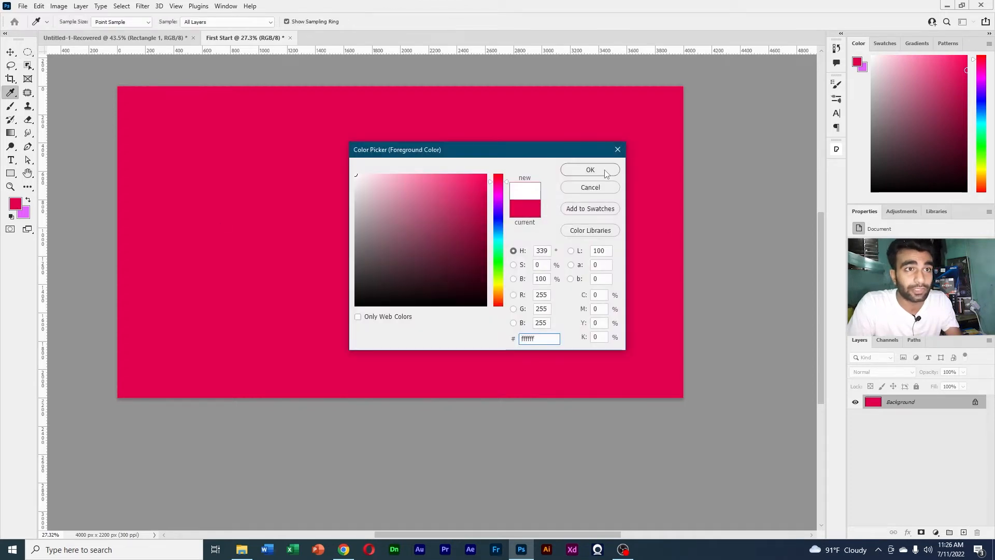
click(605, 172)
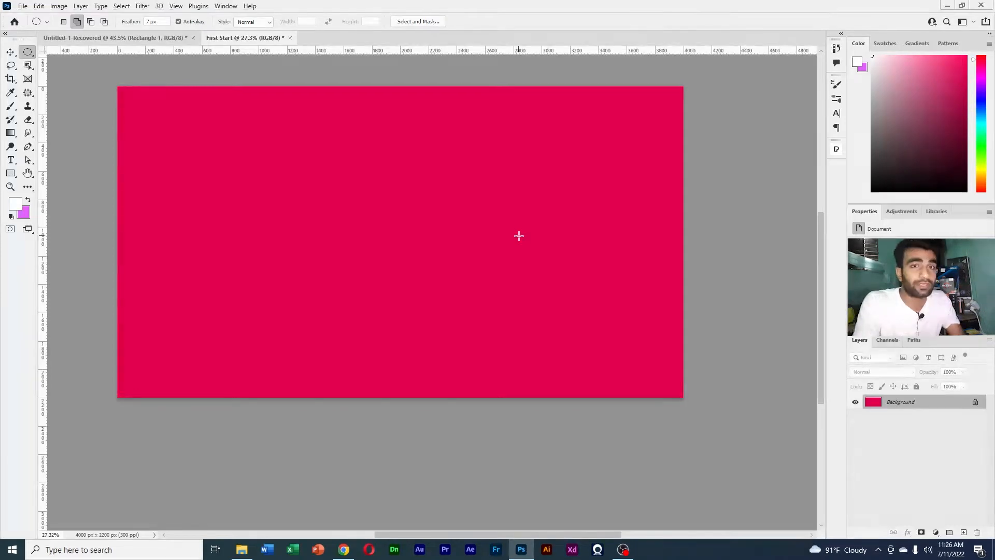
key(alt+BackSpace)
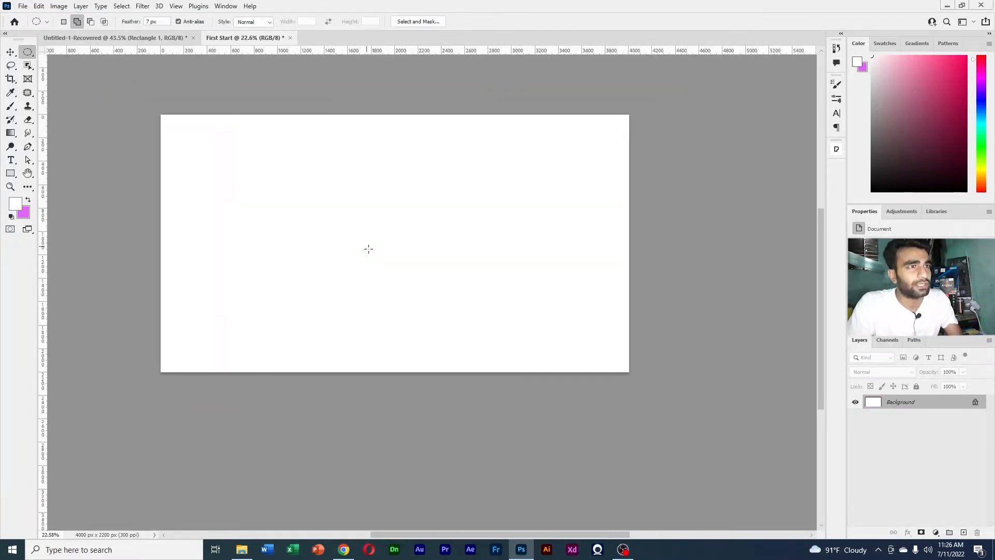
drag(342, 184, 355, 207)
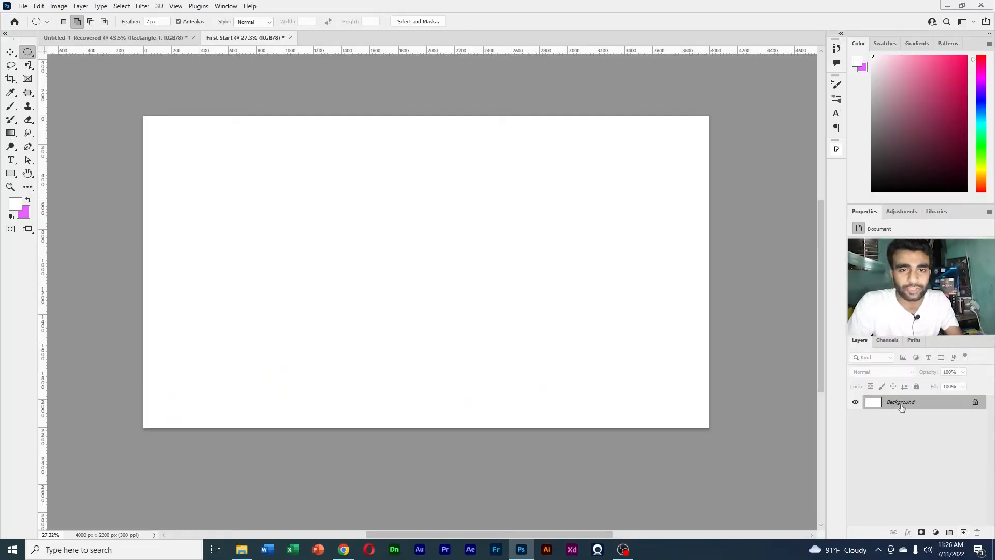
scroll(449, 333, down, 1)
scroll(466, 338, up, 1)
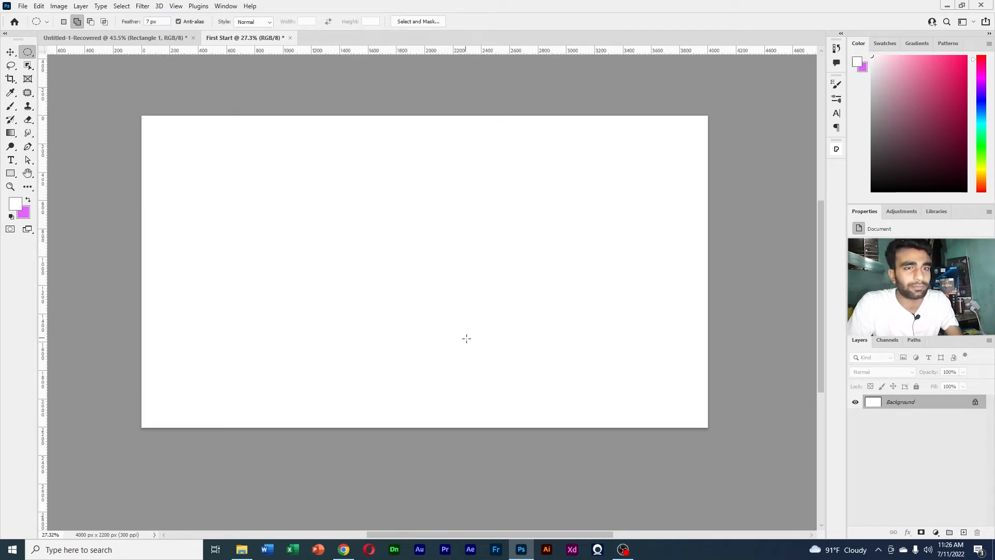
- Add a new empty layer and select a rectangular area about 1930 x 1015 px near the middle of the canvas
click(963, 533)
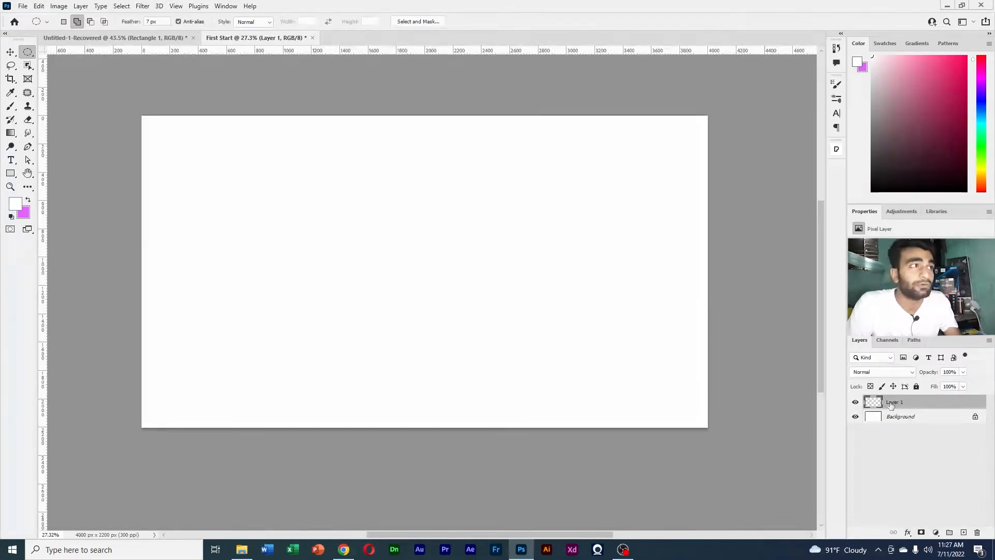
right_click(28, 53)
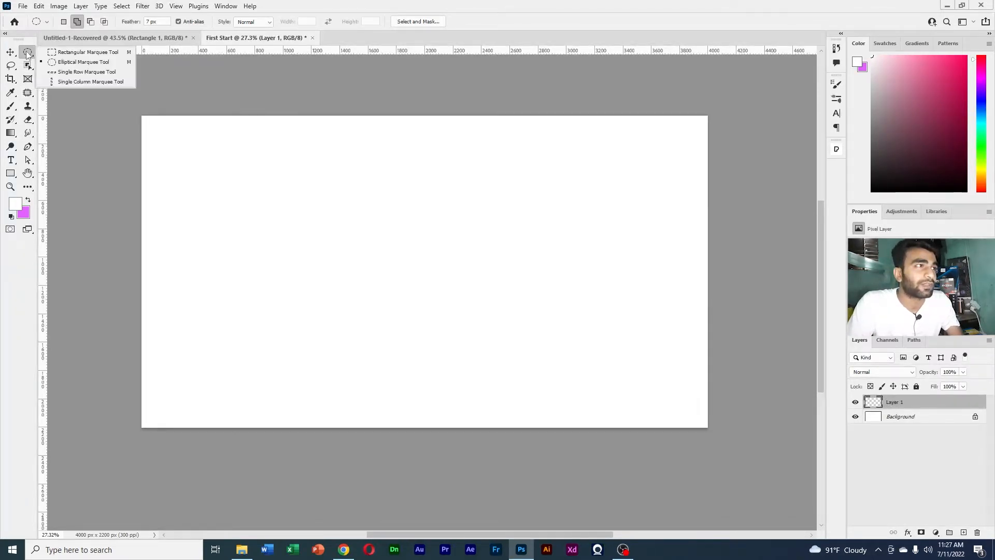
click(52, 54)
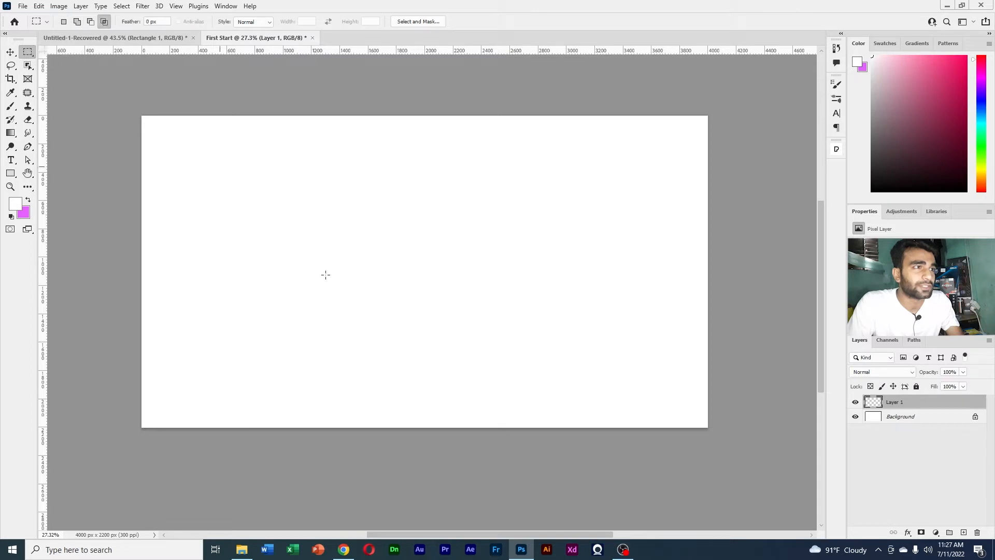
drag(258, 185, 530, 326)
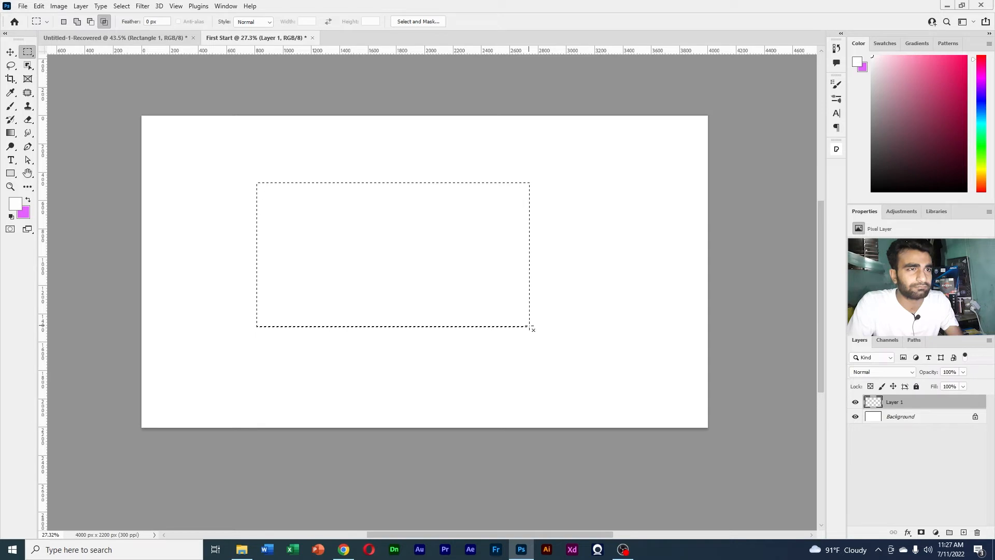
- Set the foreground color to dark green, hex 098a09, and fill the rectangular selection on Layer 1 with it, clearing the selection at the end
click(15, 203)
click(499, 263)
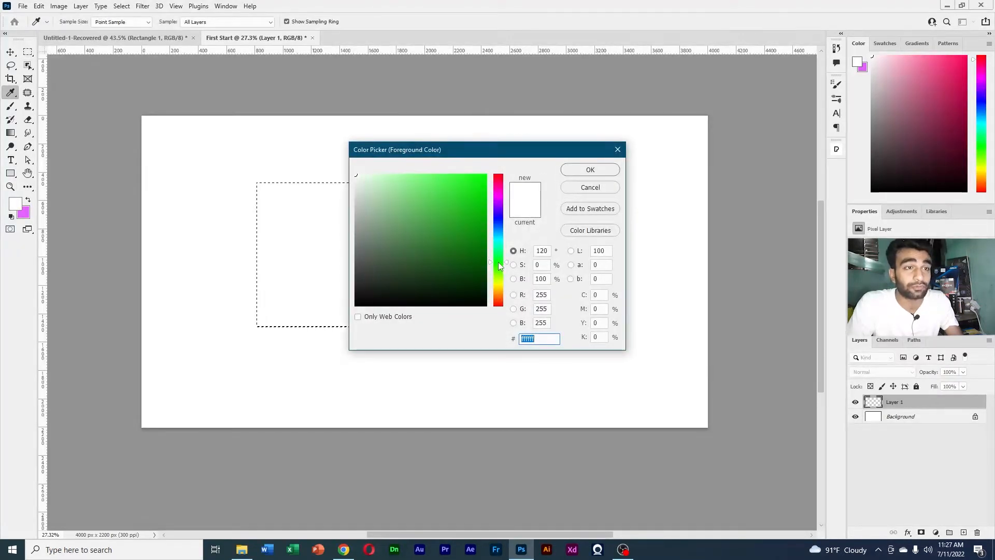
click(484, 220)
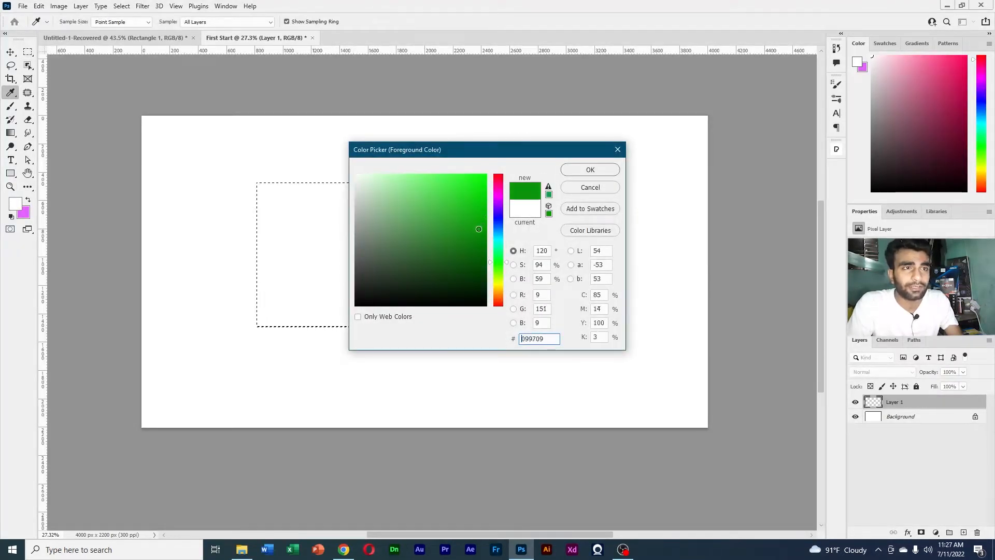
drag(479, 229, 478, 232)
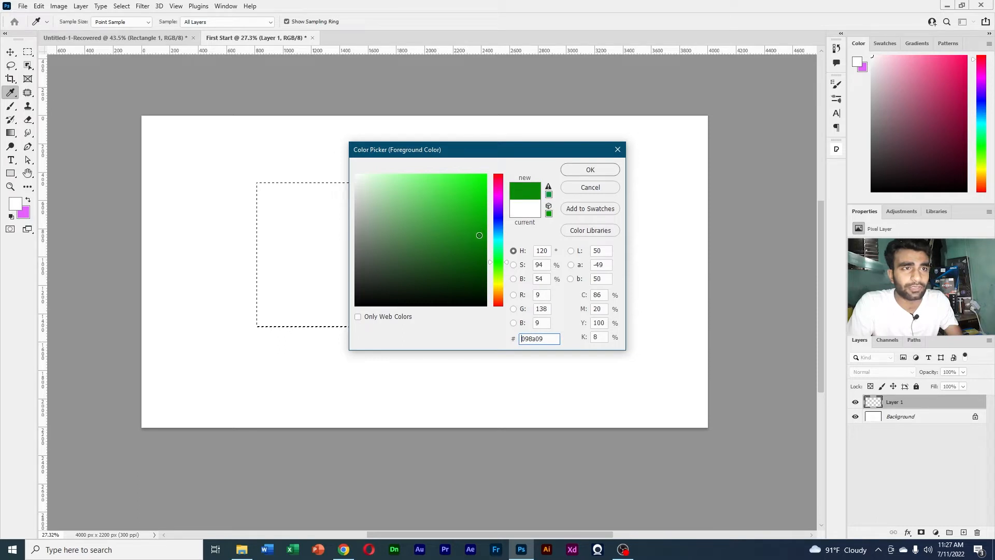
click(591, 170)
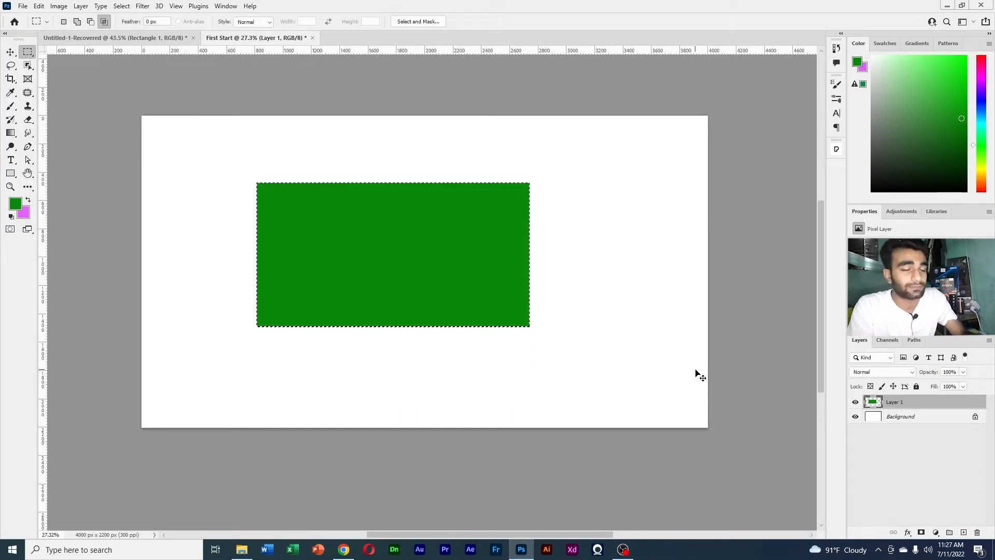
click(696, 369)
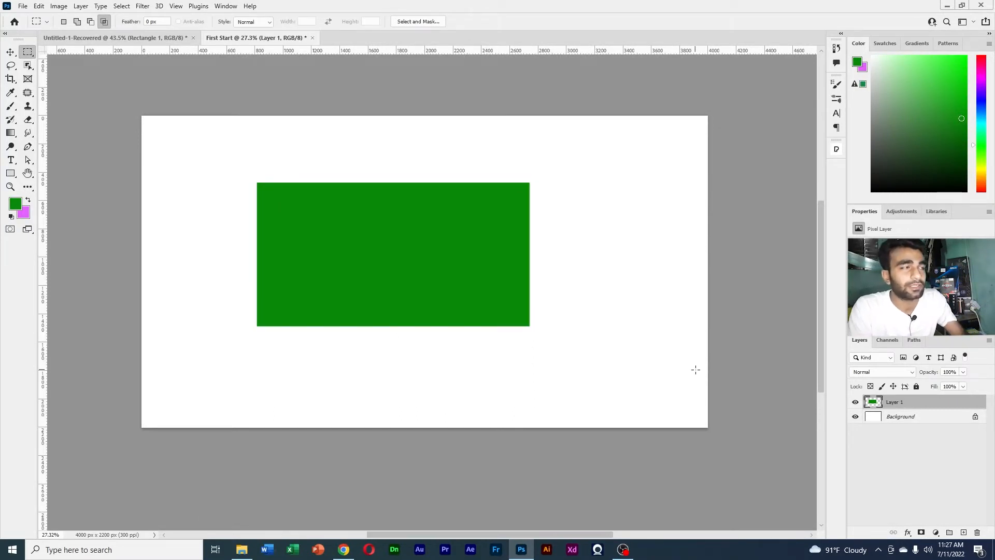
- Add another empty layer above the green rectangle's layer and make the rectangle's layer active again
click(964, 533)
click(889, 419)
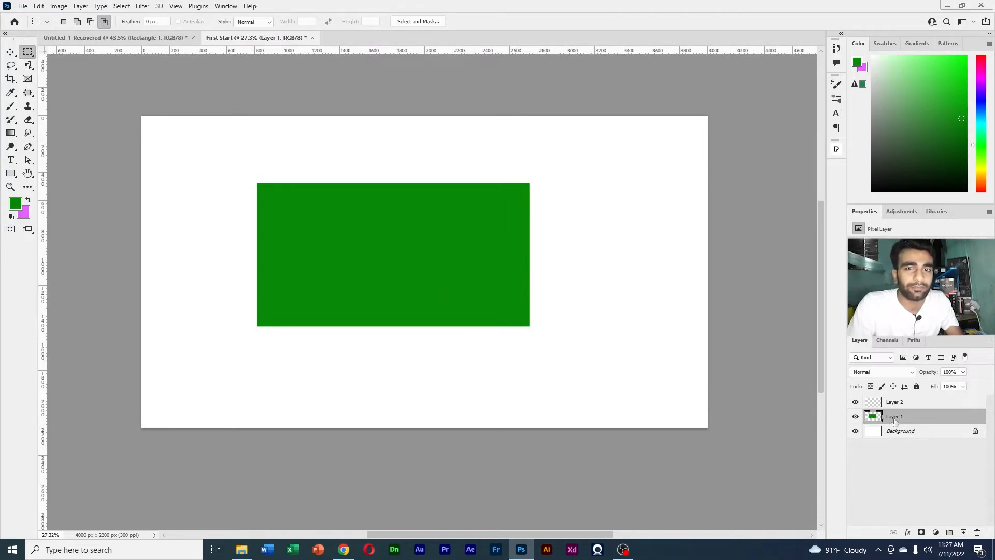
- Set the layer thumbnails to the largest available size
click(989, 341)
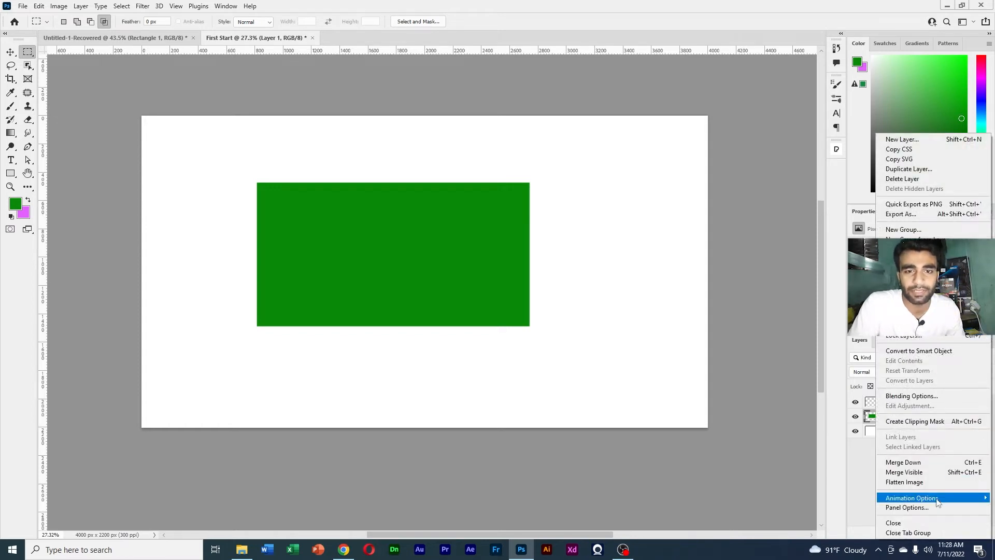
click(905, 508)
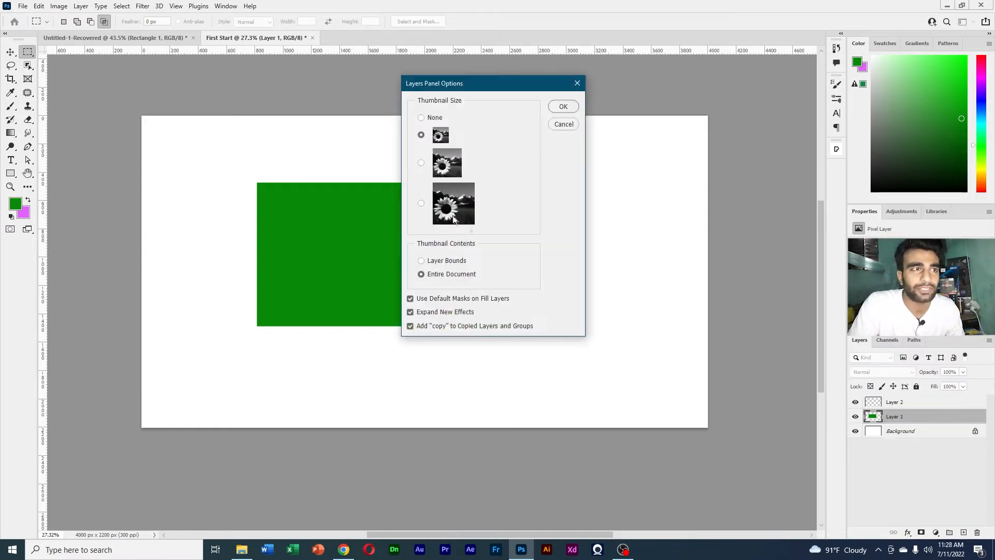
click(421, 204)
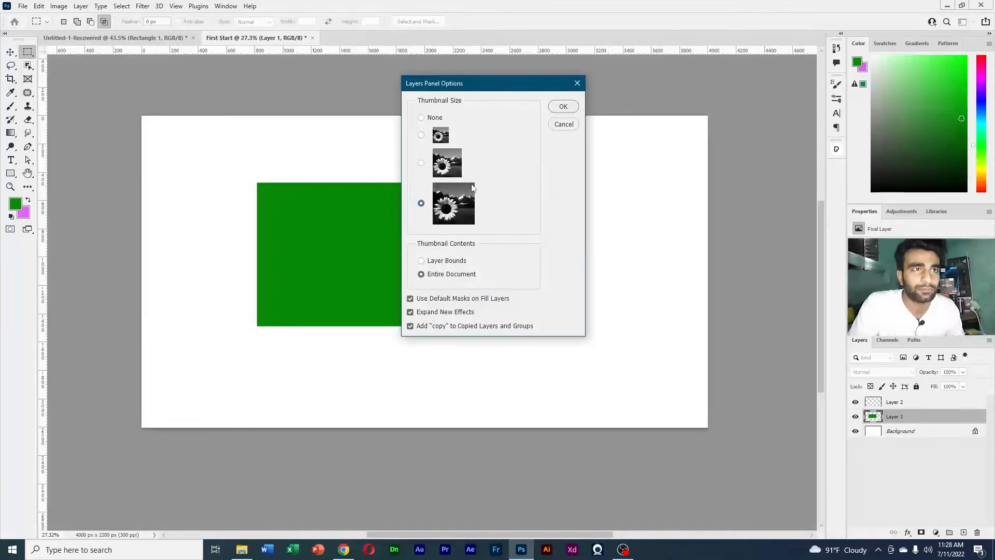
click(564, 106)
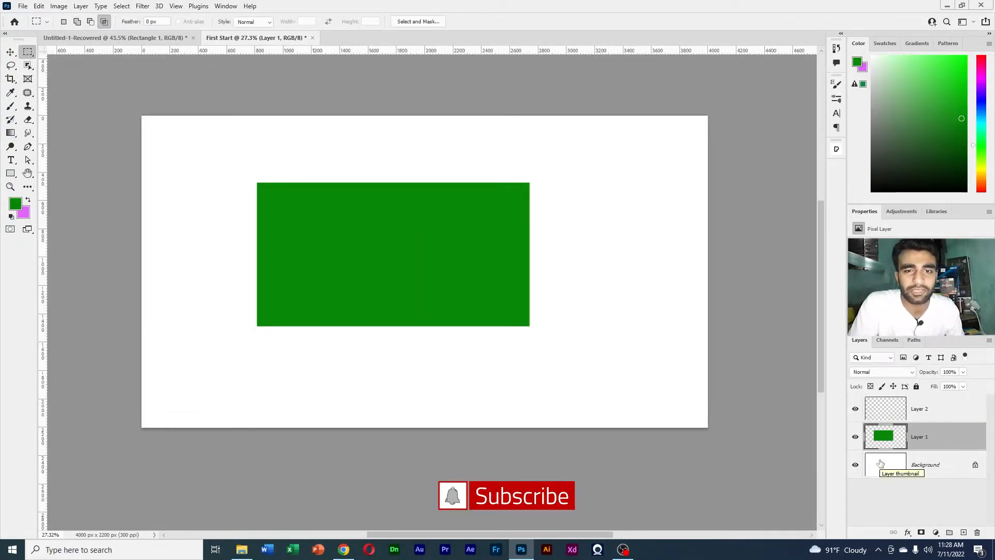
scroll(445, 319, down, 1)
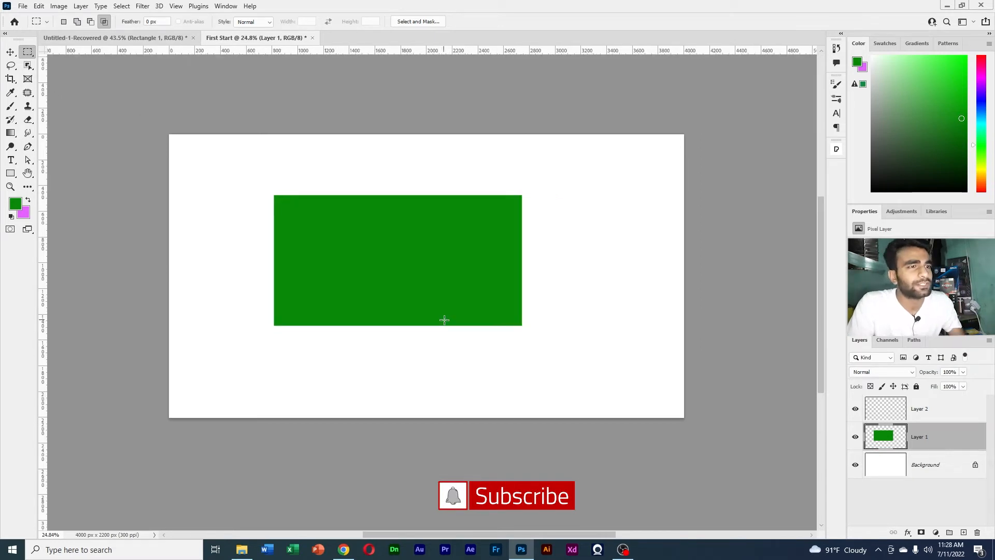
- Make Layer 2 active and select a circular area about 640 px in diameter near the center of the green rectangle
scroll(445, 321, up, 1)
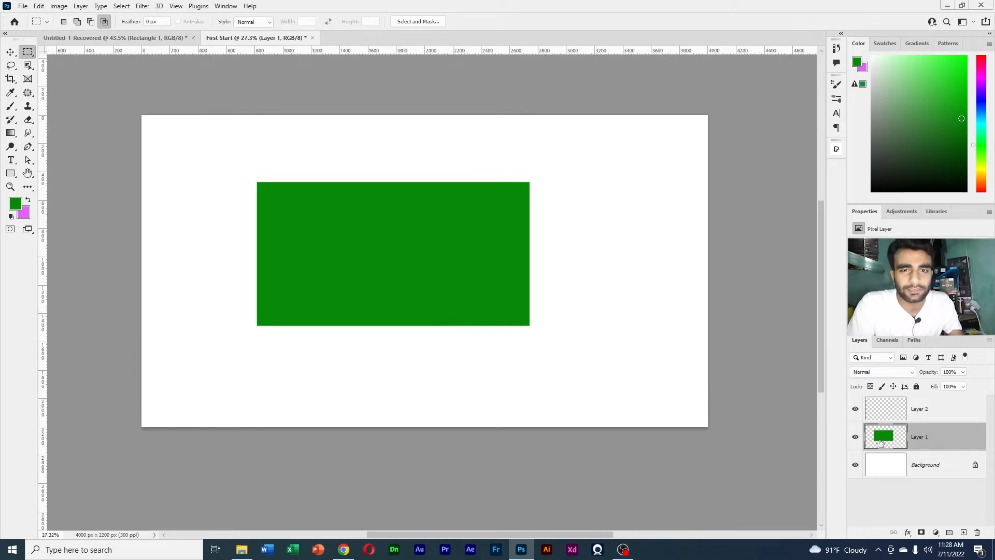
click(892, 409)
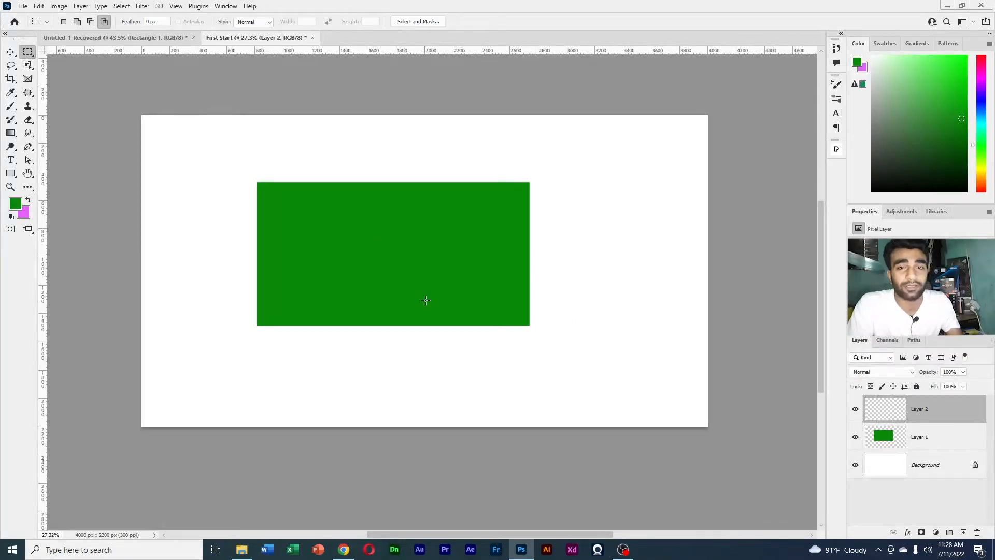
right_click(32, 54)
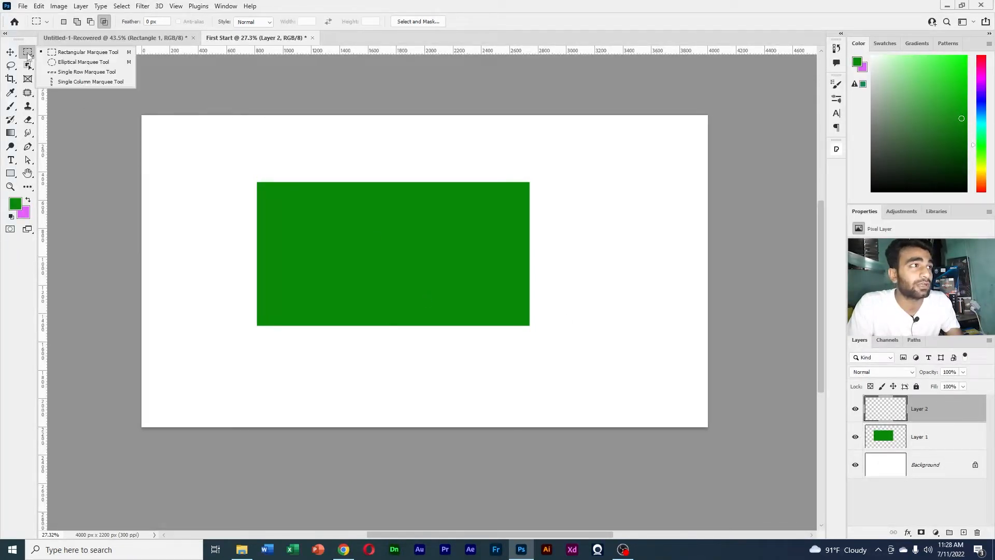
click(78, 62)
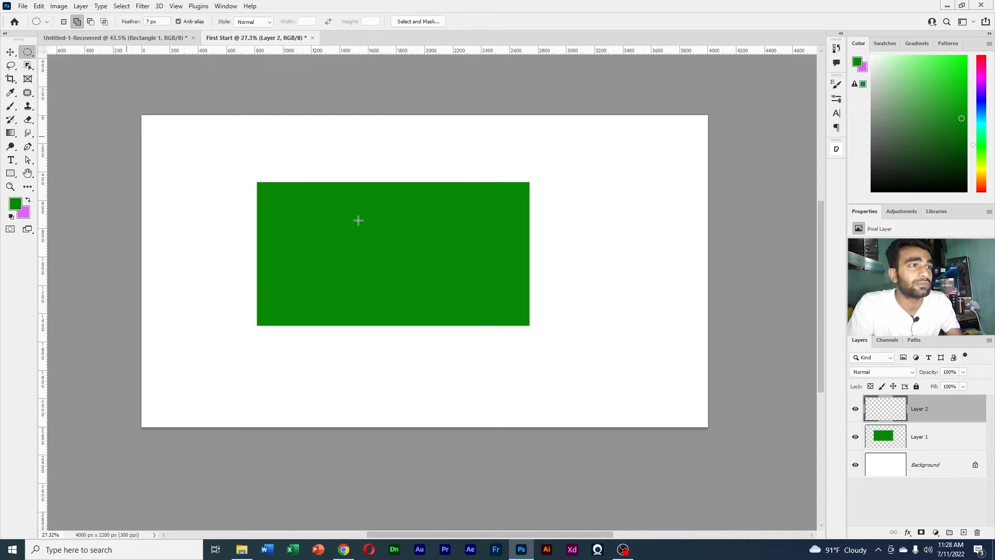
drag(349, 209, 439, 300)
key(shift)
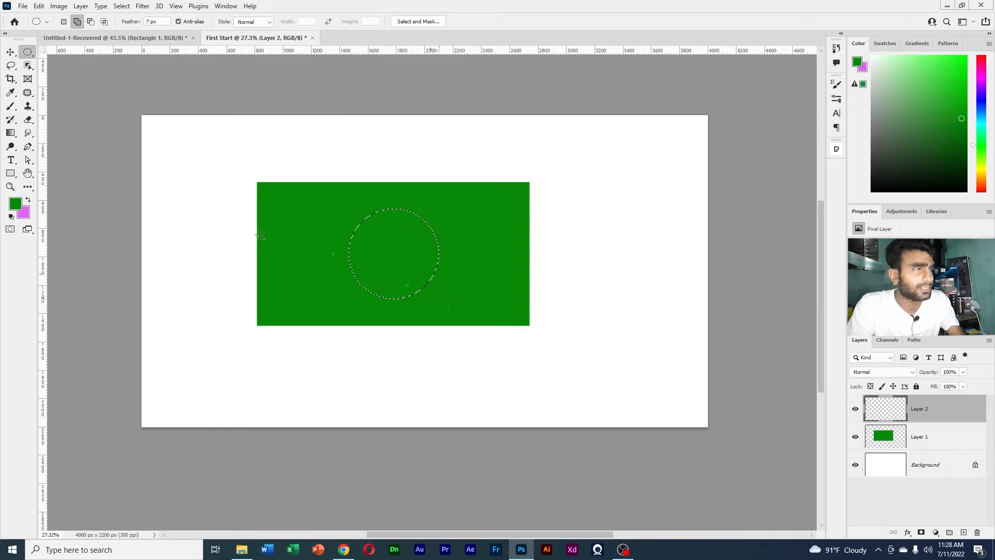
- Set the foreground color to red, hex e30303, and fill the circular selection on Layer 2 with it, clearing the selection at the end
click(15, 203)
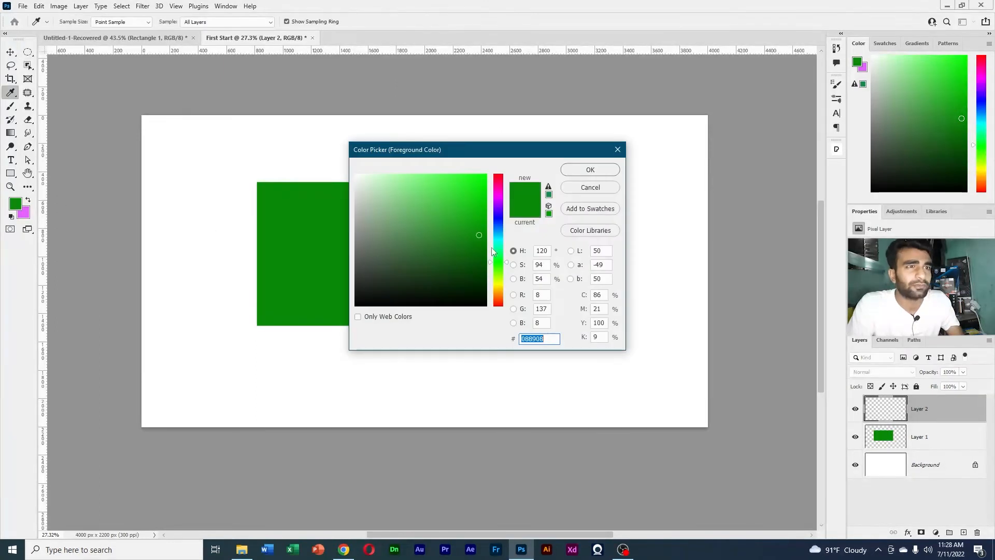
mouse_move(496, 198)
mouse_down()
mouse_move(501, 171)
mouse_move(480, 177)
mouse_move(489, 171)
mouse_move(488, 189)
mouse_up()
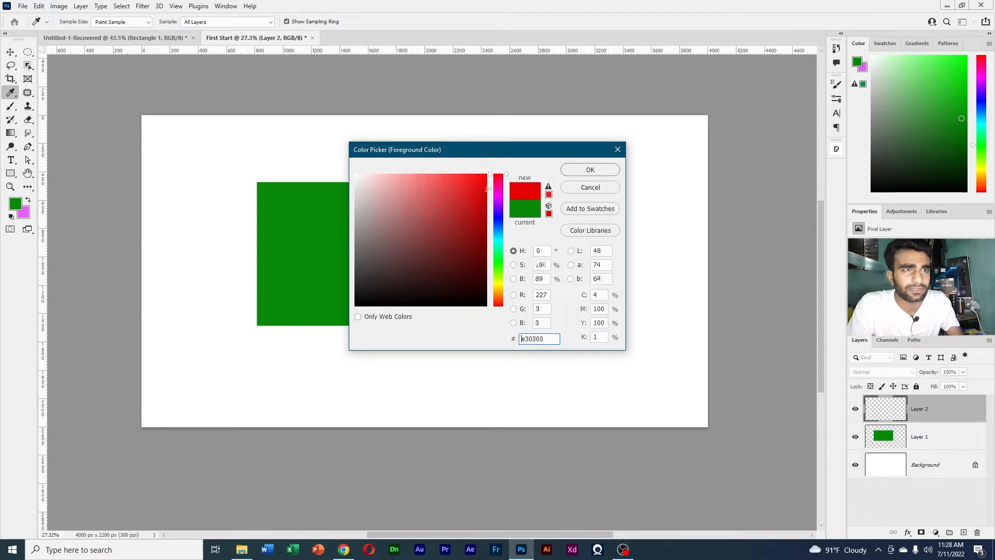
click(590, 170)
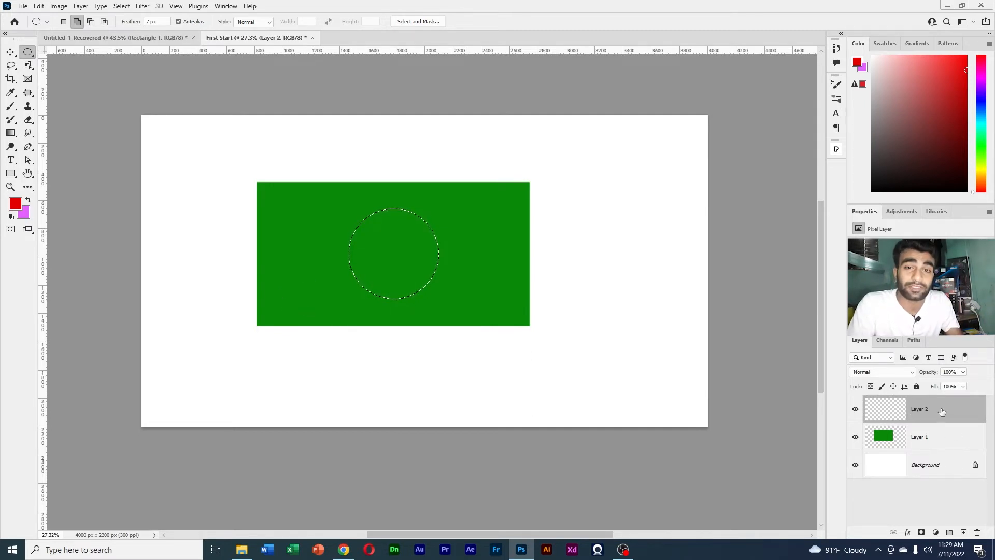
click(915, 443)
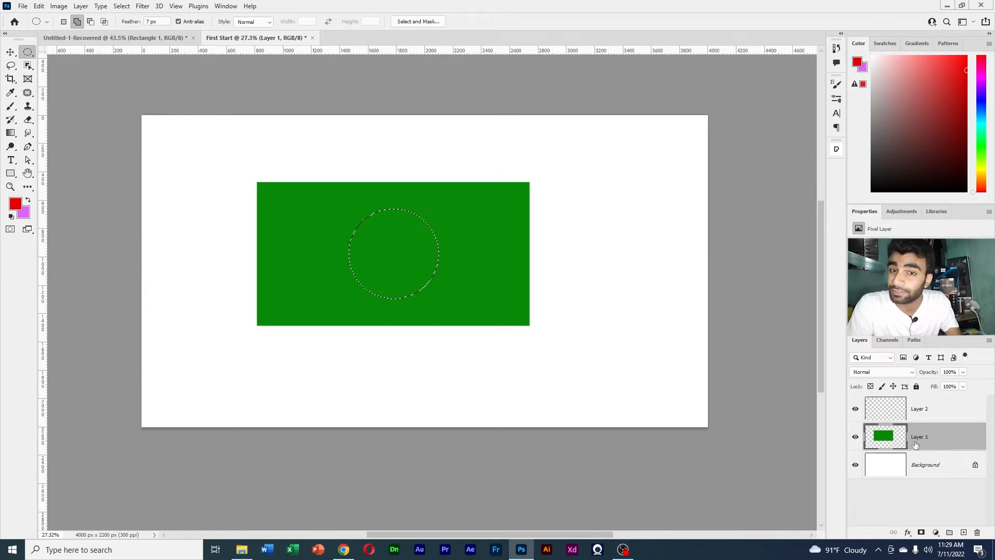
click(909, 409)
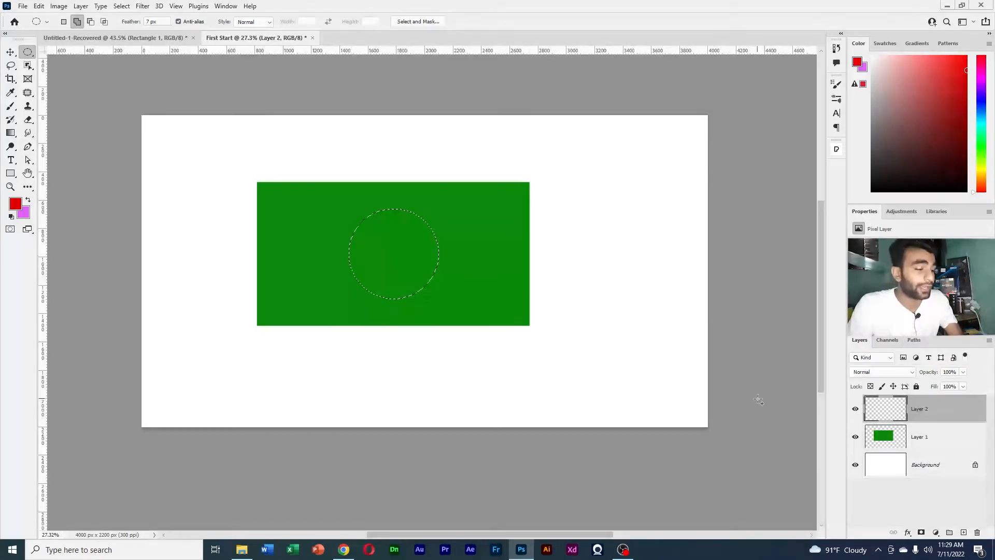
key(alt+BackSpace)
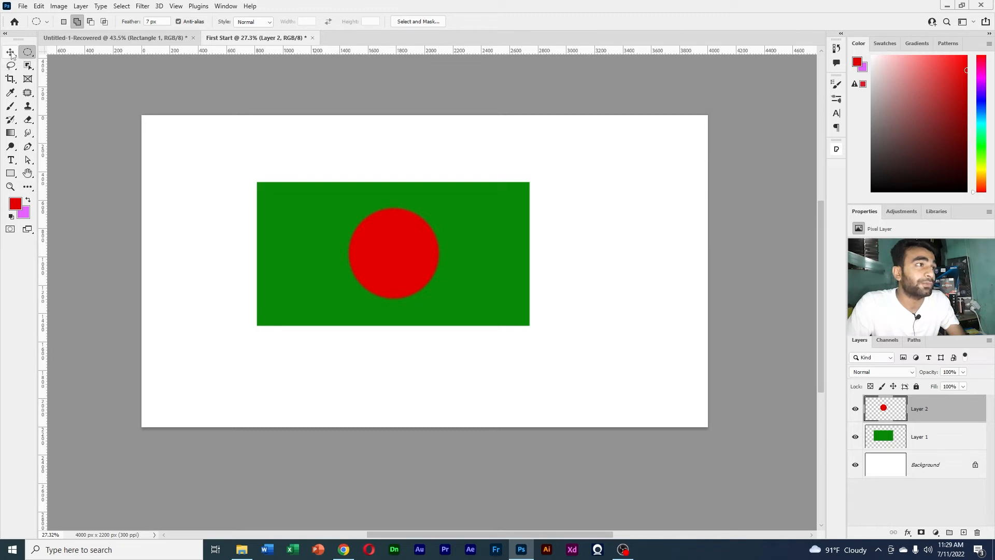
- Move the red circle down to the green rectangle's lower edge and back up to near the rectangle's center
click(10, 53)
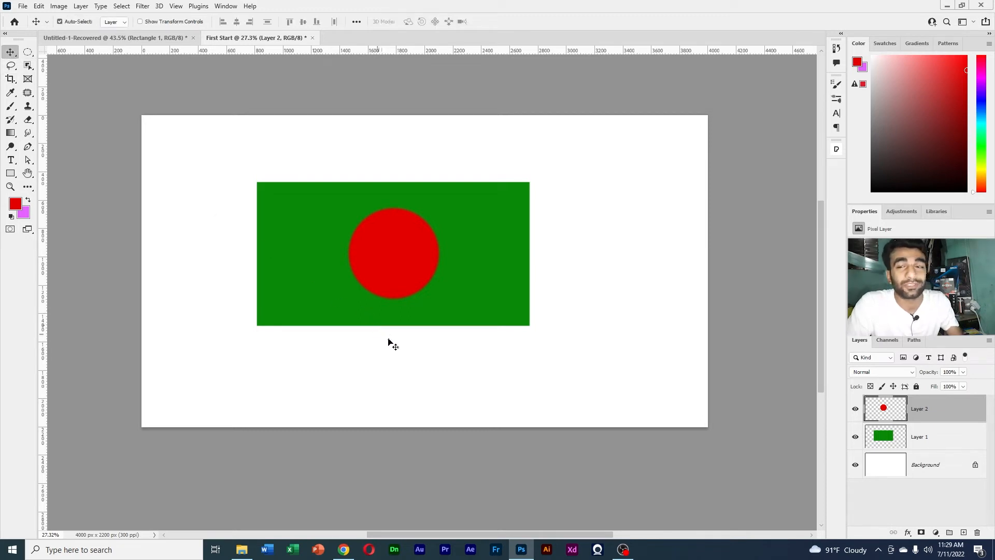
drag(398, 255, 382, 300)
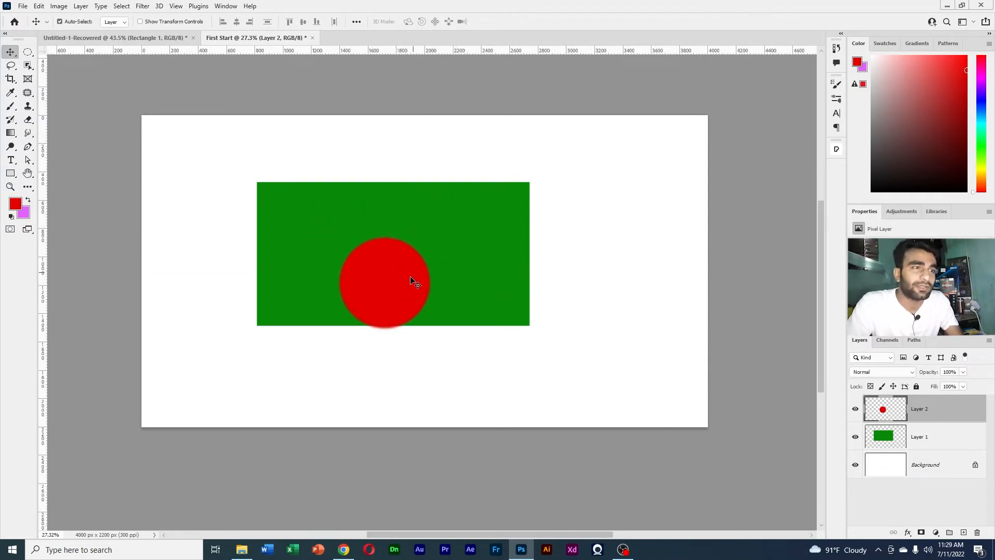
drag(413, 280, 395, 262)
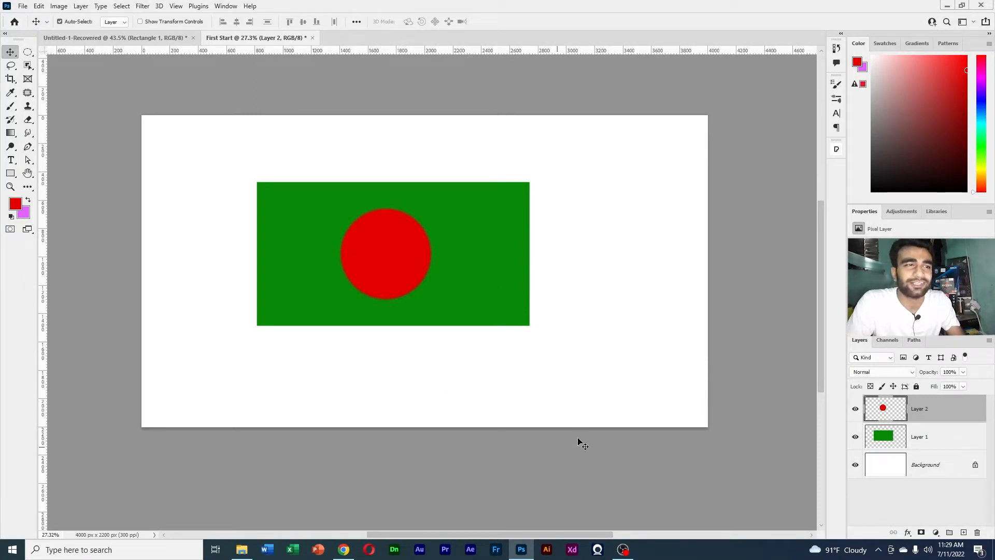
drag(591, 391, 223, 224)
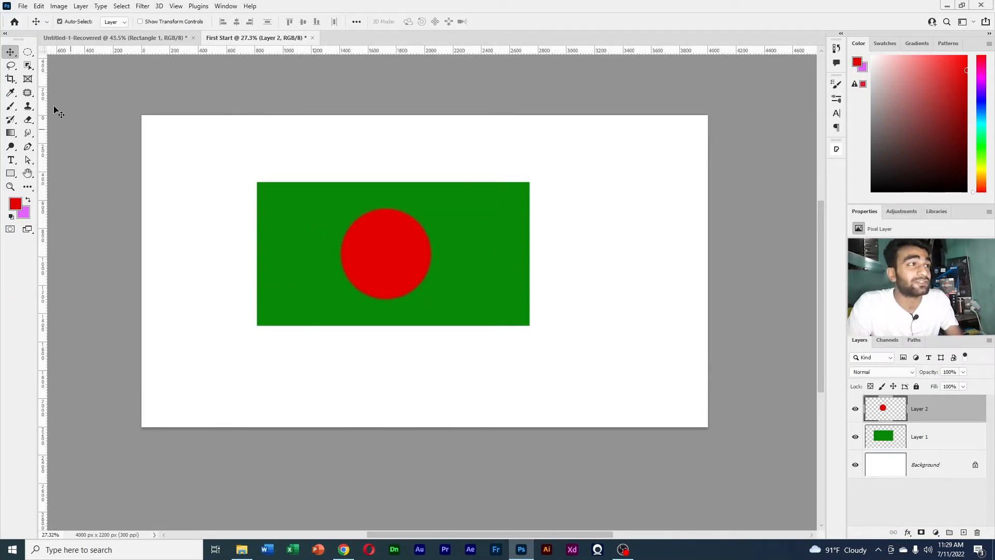
key(m)
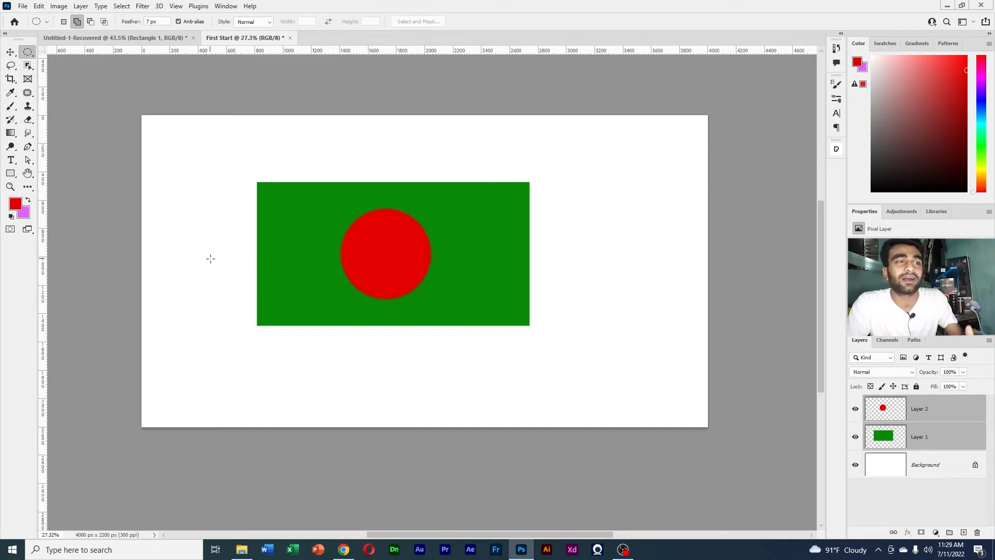
ctrl+click(928, 440)
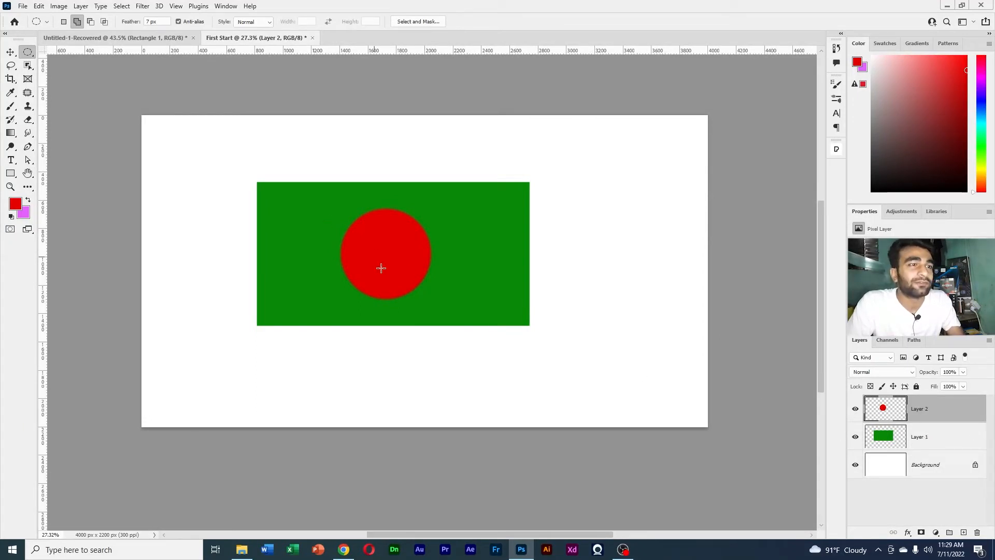
key(v)
mouse_move(396, 279)
mouse_down()
mouse_move(371, 267)
mouse_move(425, 290)
mouse_move(399, 282)
mouse_up()
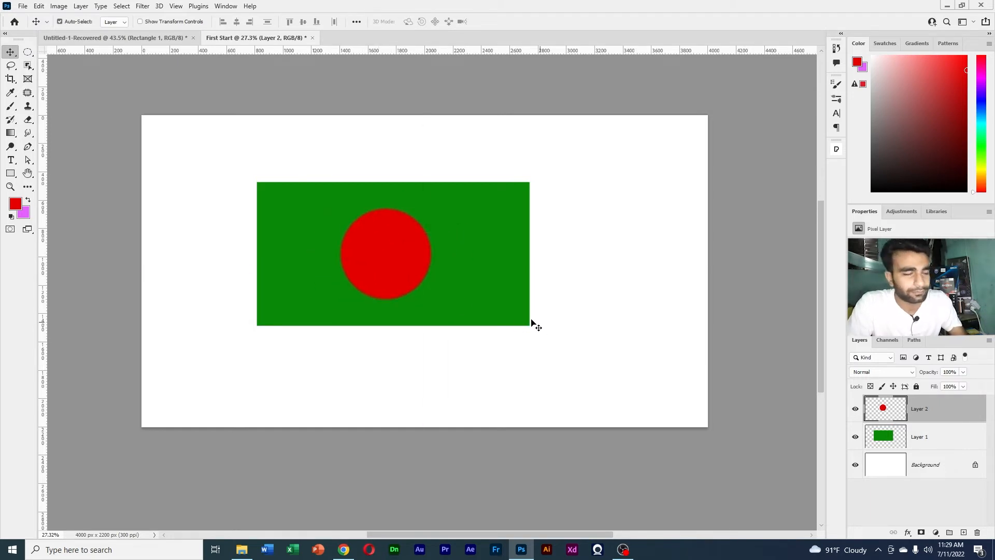
- Select the red circle and green rectangle together, move them to the canvas's upper-left corner and clear the layer selection
drag(585, 381, 311, 213)
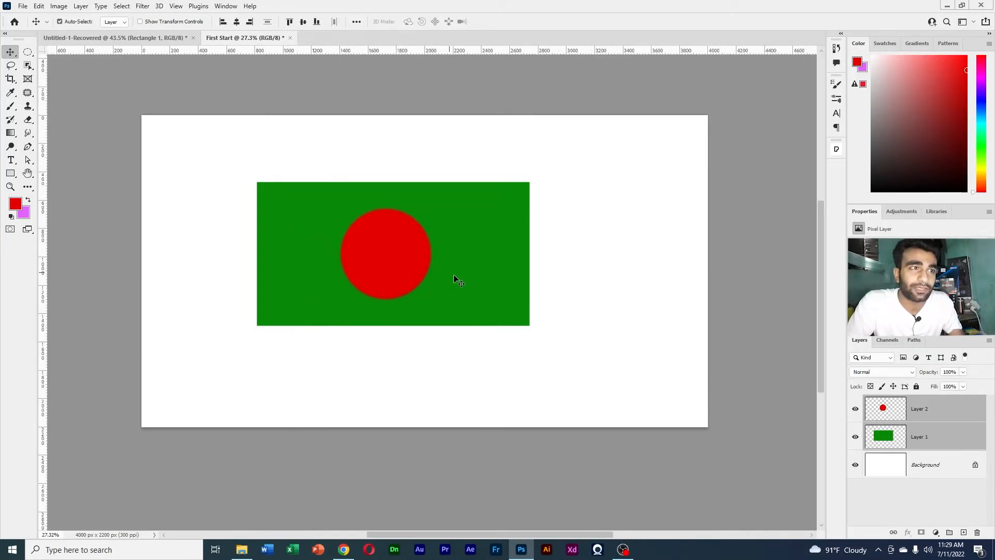
drag(363, 245, 259, 191)
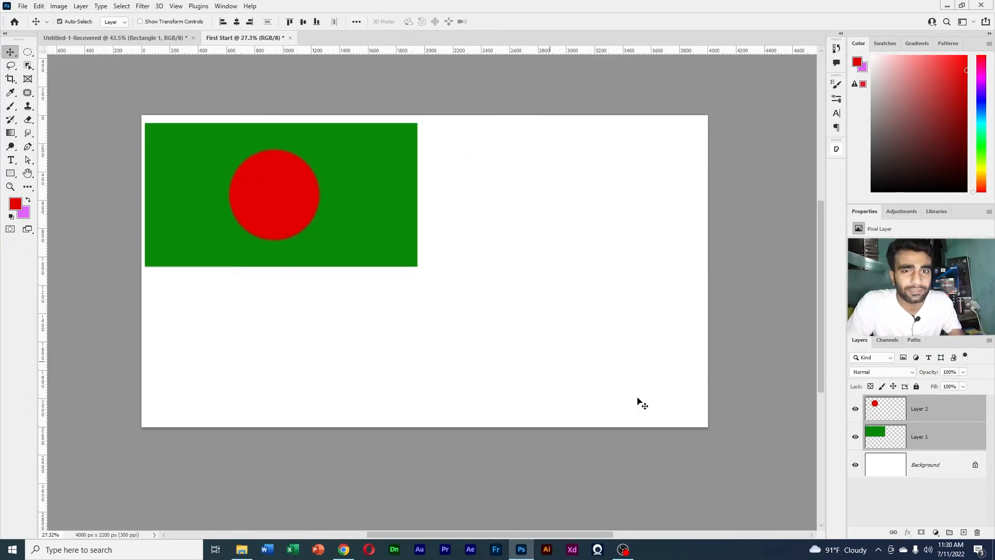
click(522, 350)
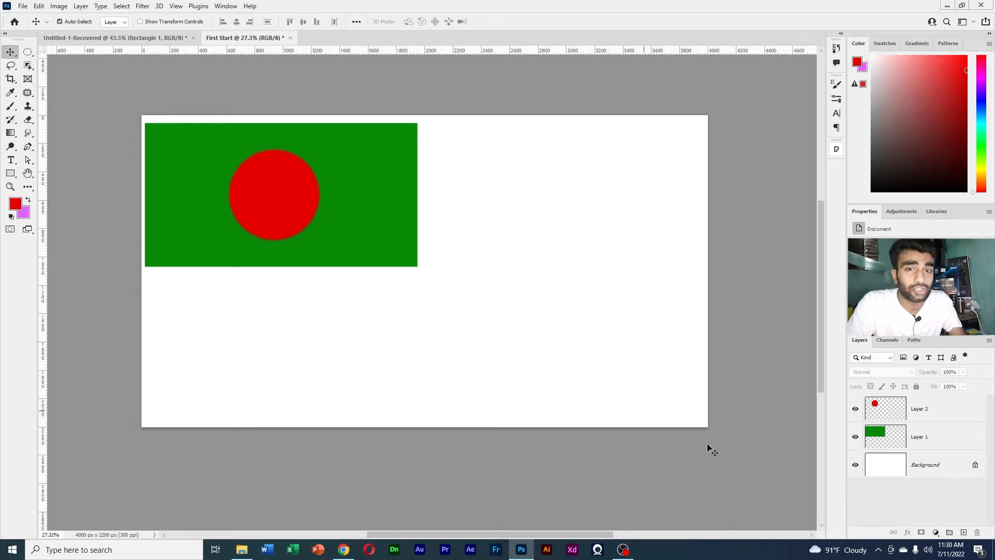
- Make the Background layer active and select an elliptical area about 730 x 820 px in the empty area beside the flag
click(916, 470)
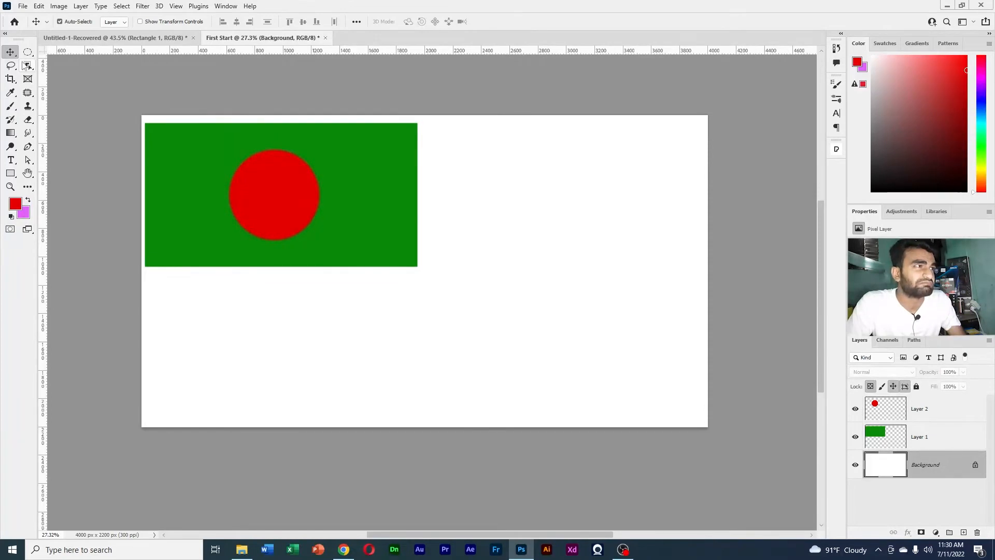
click(27, 52)
drag(477, 215, 580, 331)
- Set the foreground color to green, hex 0eb335
key(i)
click(233, 195)
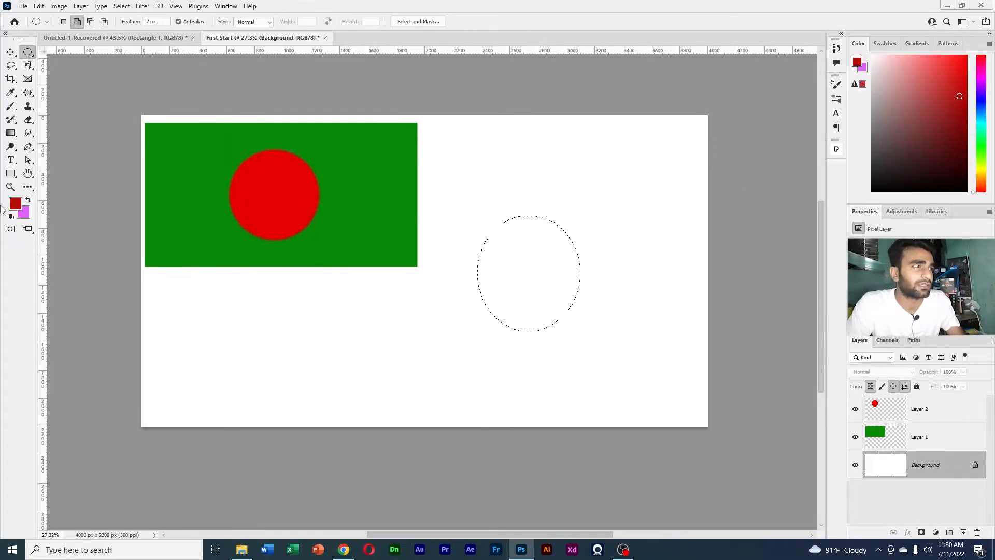
click(15, 204)
click(497, 257)
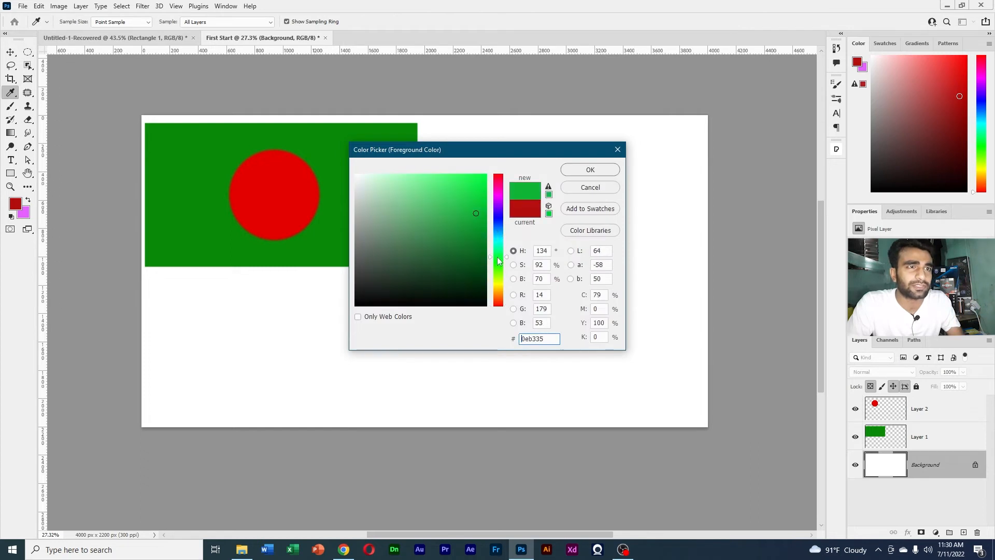
click(590, 170)
- Fill the elliptical selection on the Background layer with the foreground green and clear the selection
key(m)
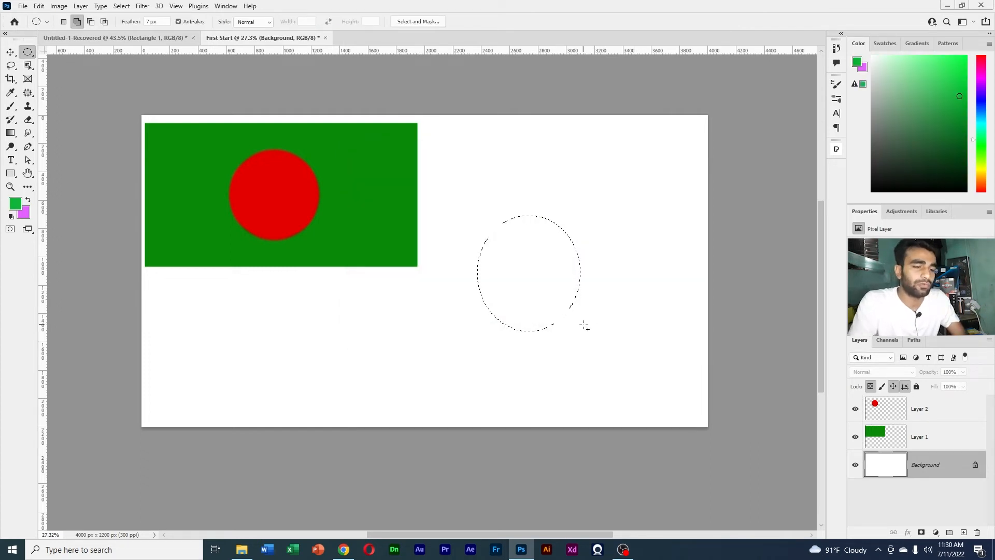
key(alt+BackSpace)
key(ctrl+d)
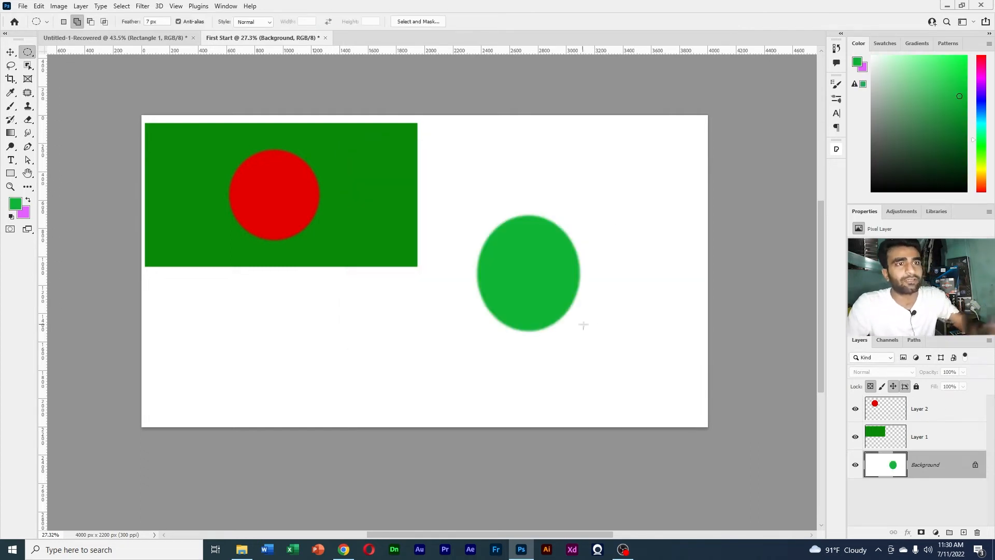
- Try to move the green ellipse on the Background layer with the Move tool
key(v)
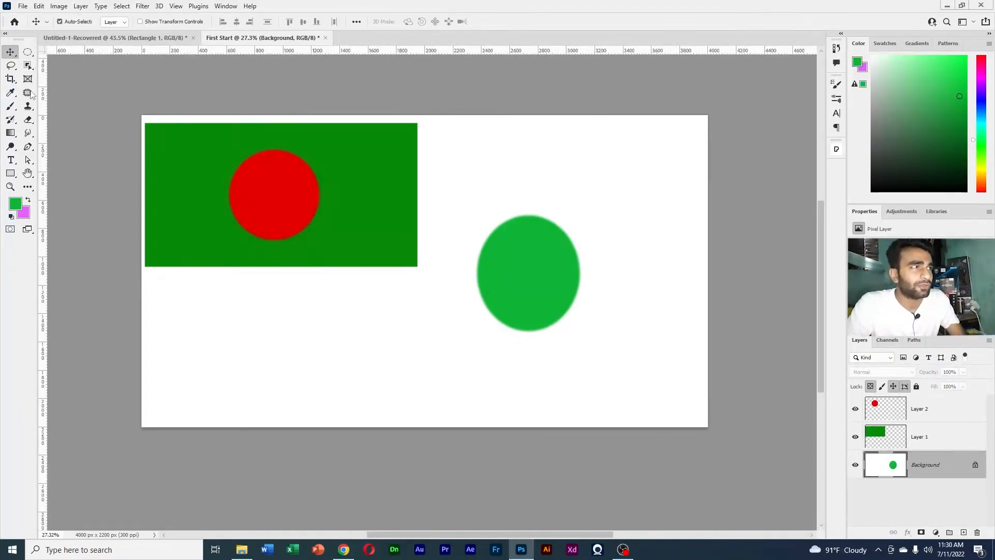
drag(543, 258, 441, 412)
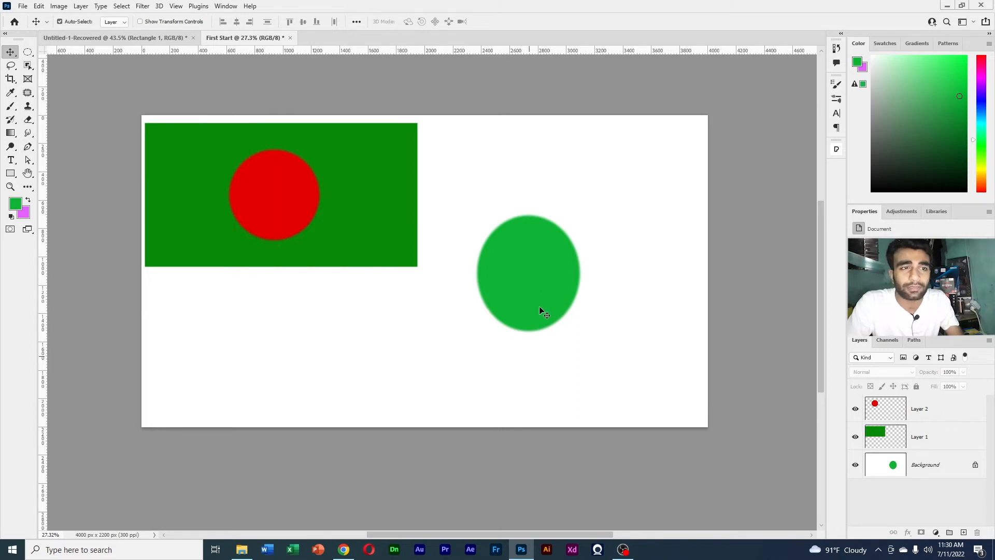
scroll(513, 280, down, 1)
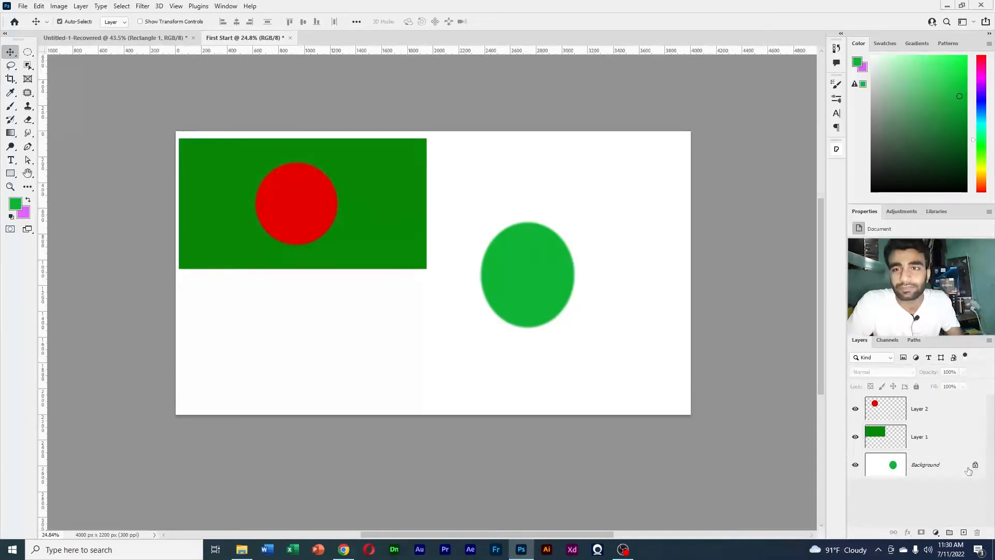
- Reselect the green ellipse on the Background layer, remove it and clear the selection
scroll(559, 373, up, 1)
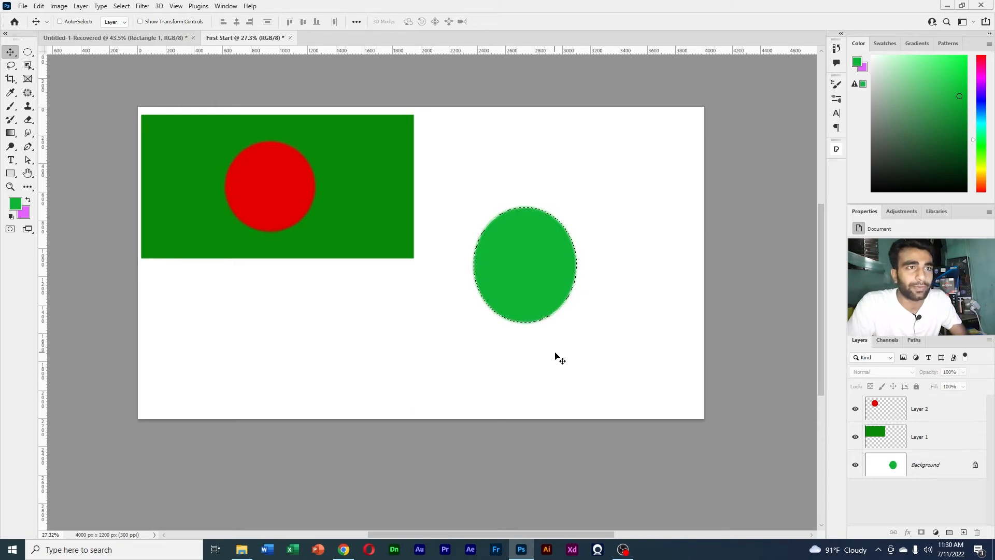
key(Delete)
key(ctrl+d)
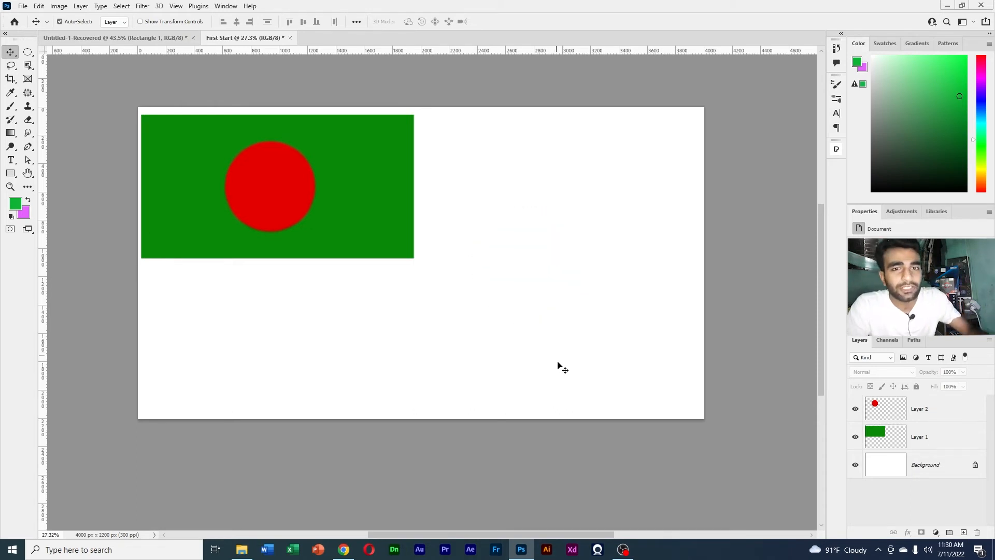
- Add a new empty layer above the red circle's layer
scroll(625, 390, down, 1)
click(963, 412)
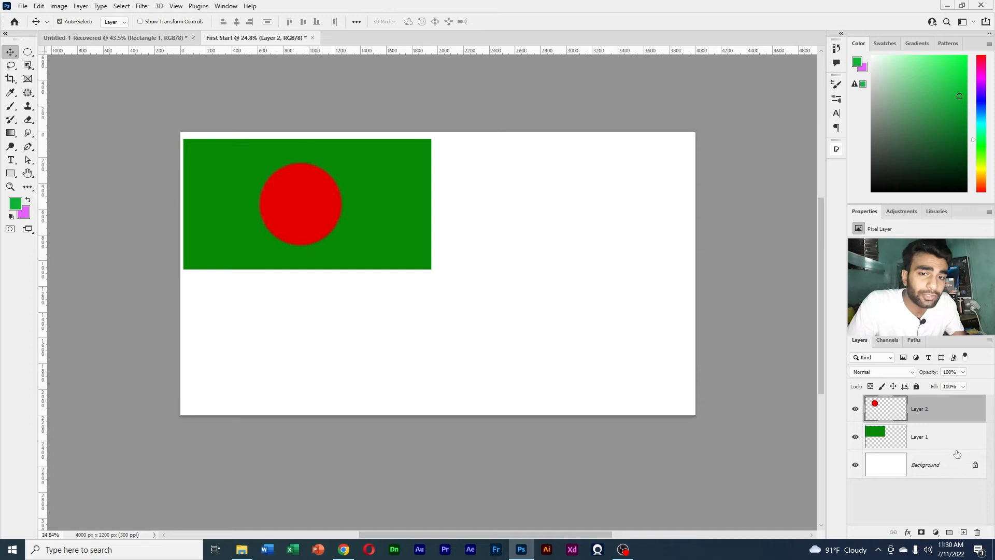
click(963, 533)
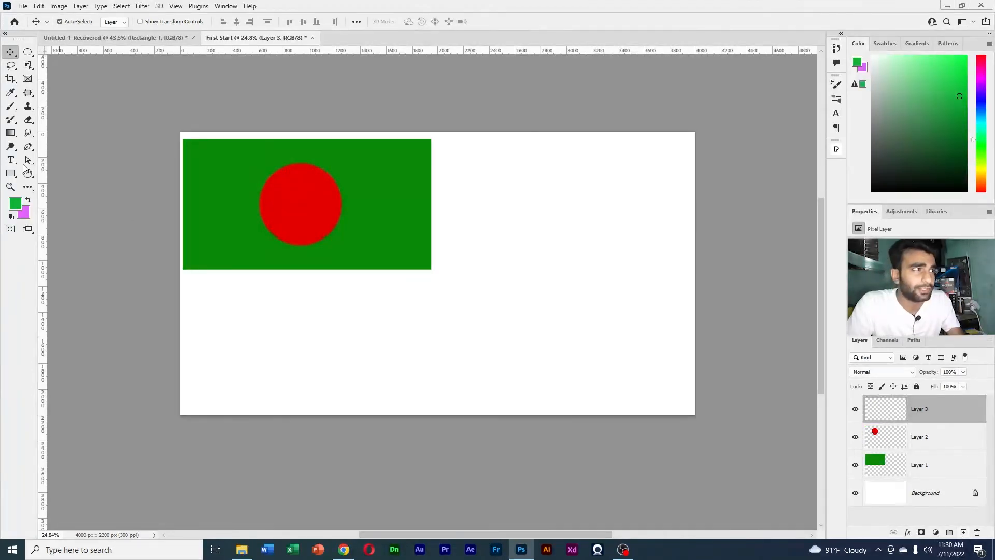
- Select an ellipse about 475 x 455 px beside the flag, fill it with green on Layer 3 and clear the selection
click(28, 52)
drag(486, 210, 547, 268)
key(alt+BackSpace)
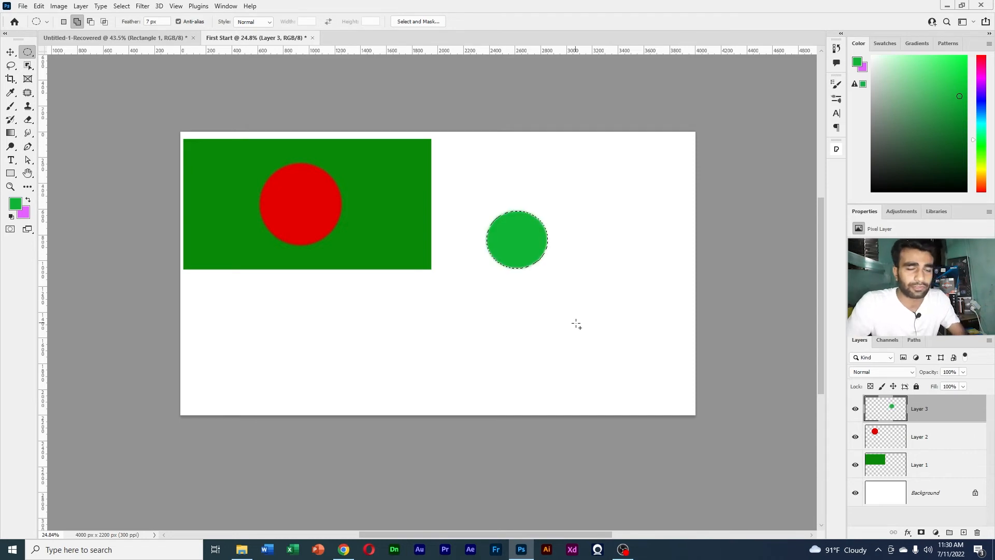
key(ctrl+d)
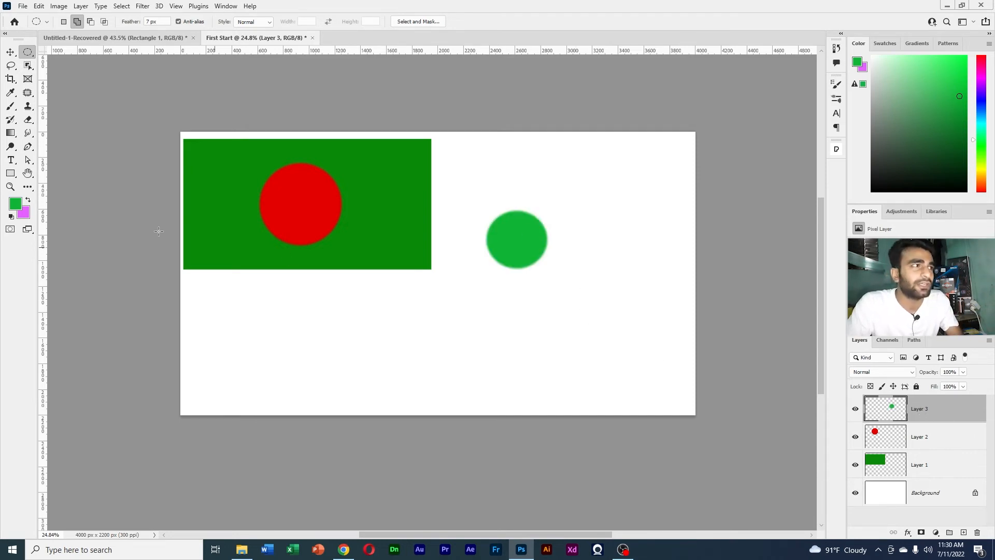
- Select a rectangle about 1185 x 415 px overlapping the lower part of the green ellipse
right_click(28, 52)
click(84, 62)
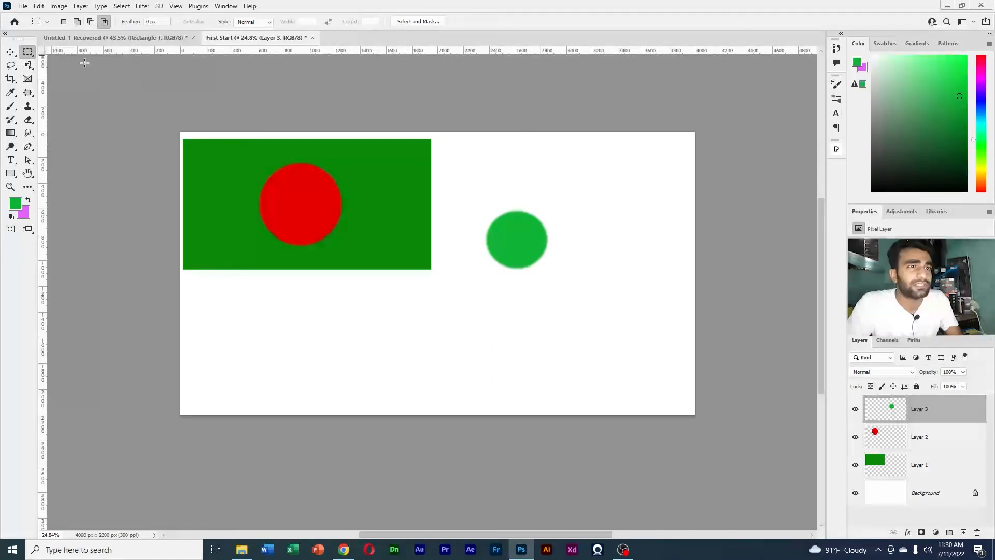
drag(468, 248, 621, 301)
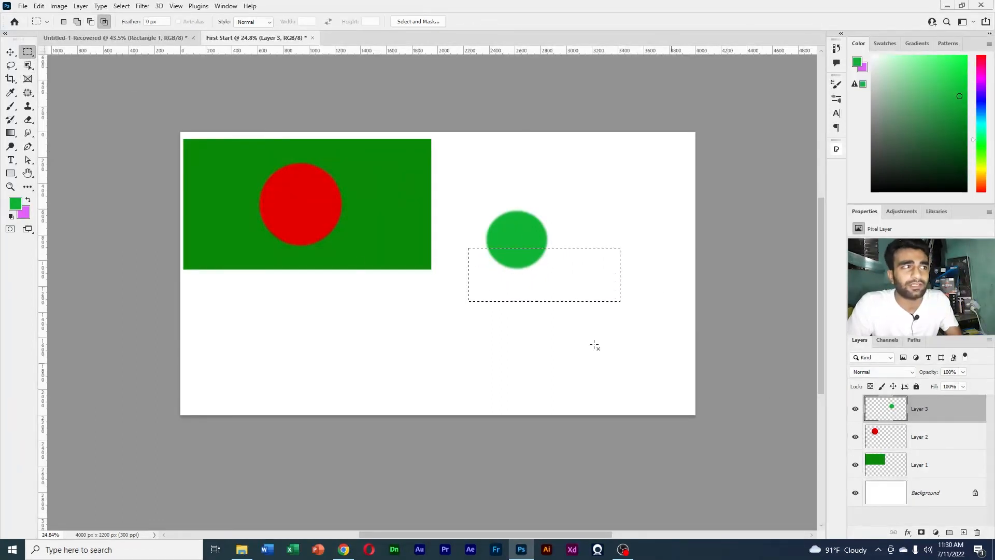
- Set the foreground colour to blue, fill the rectangular selection with it on Layer 3 and clear the selection
click(15, 204)
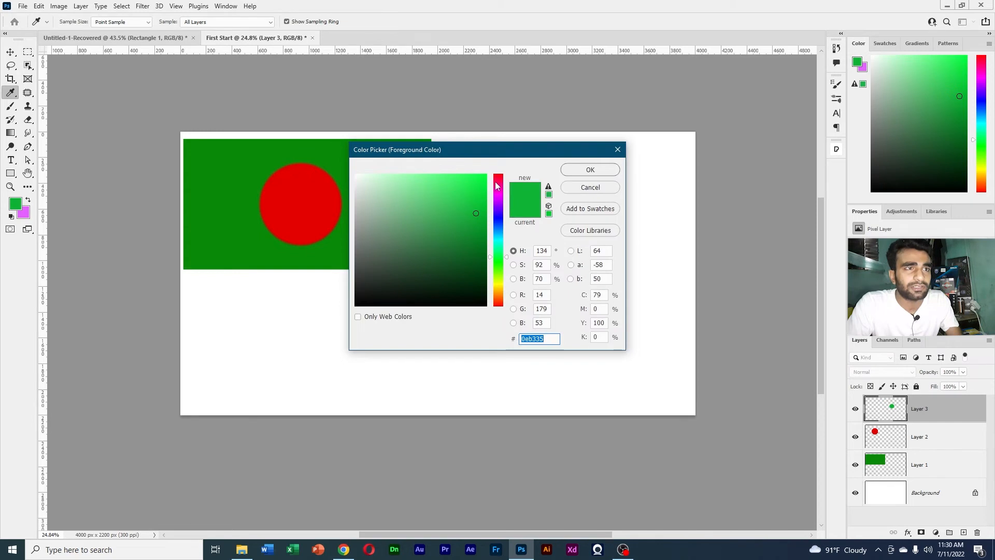
drag(497, 186, 497, 230)
click(590, 171)
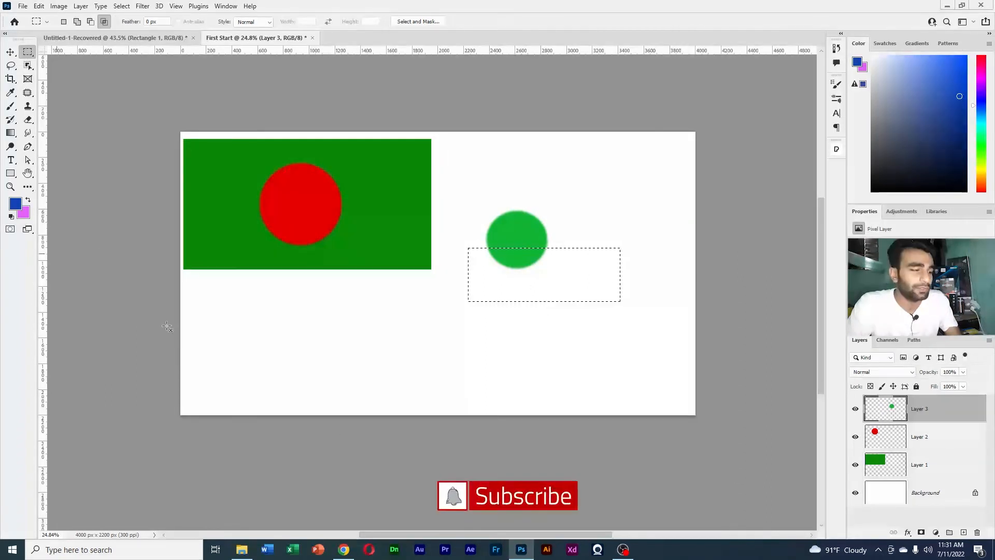
key(alt+BackSpace)
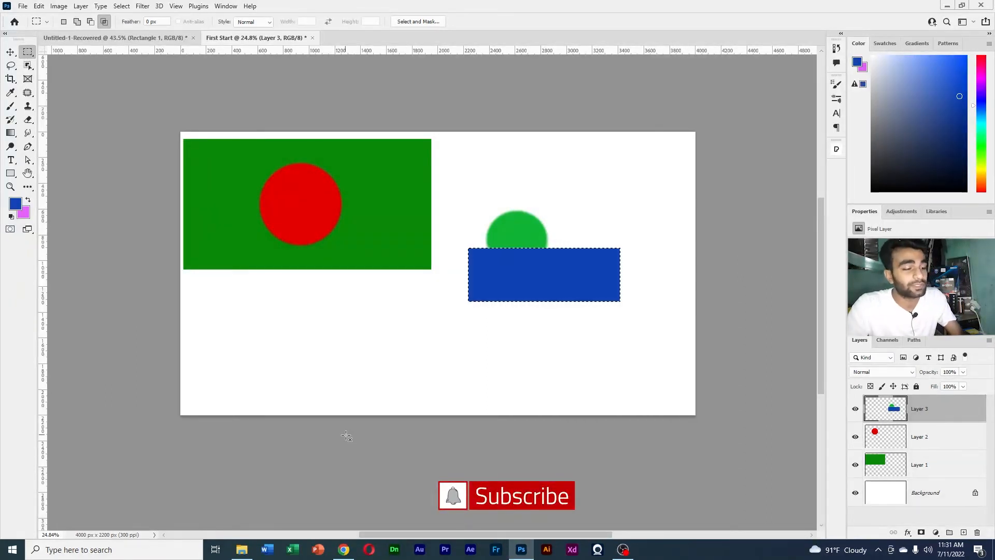
key(ctrl+d)
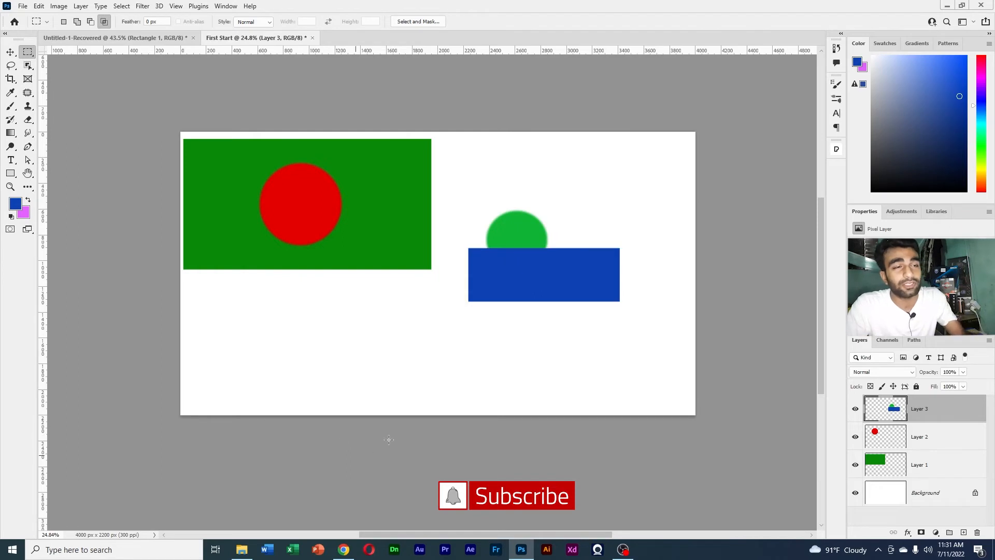
- Move Layer 3's green ellipse and blue rectangle around together as one layer, and delete the layer
click(10, 51)
drag(553, 278, 538, 309)
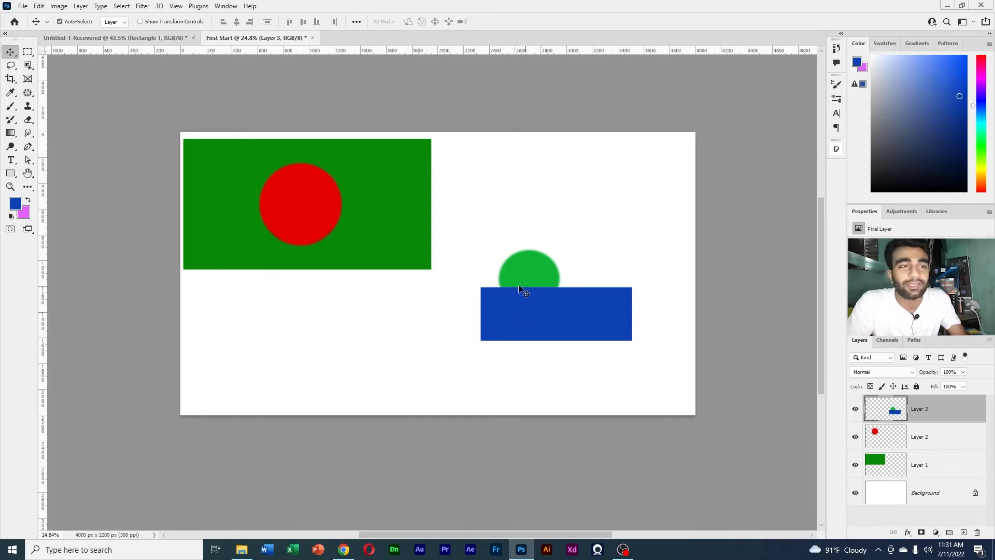
drag(521, 274, 491, 203)
drag(528, 249, 504, 314)
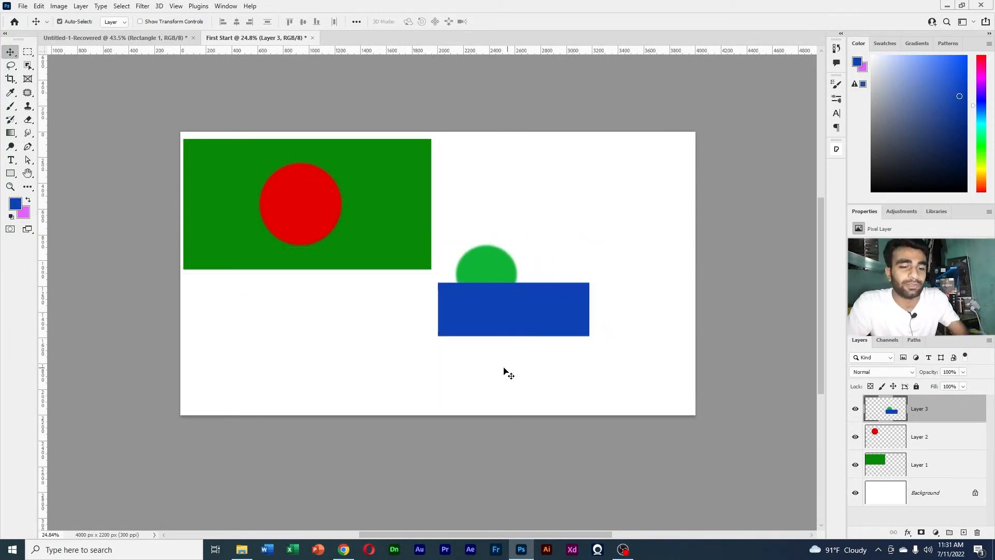
key(Delete)
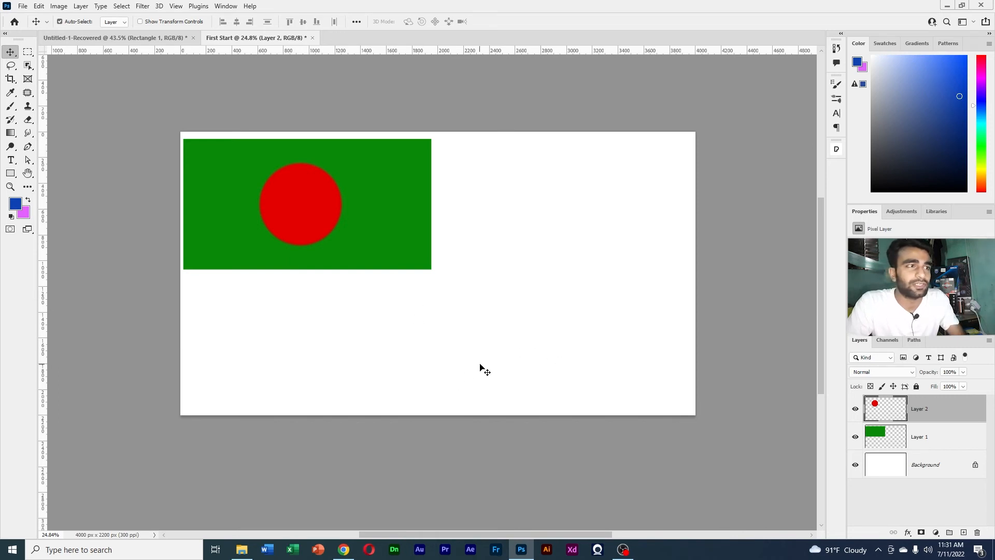
- Move the green rectangle and red circle together to the middle of the canvas and select the rectangle's layer
drag(427, 368, 401, 258)
click(926, 417)
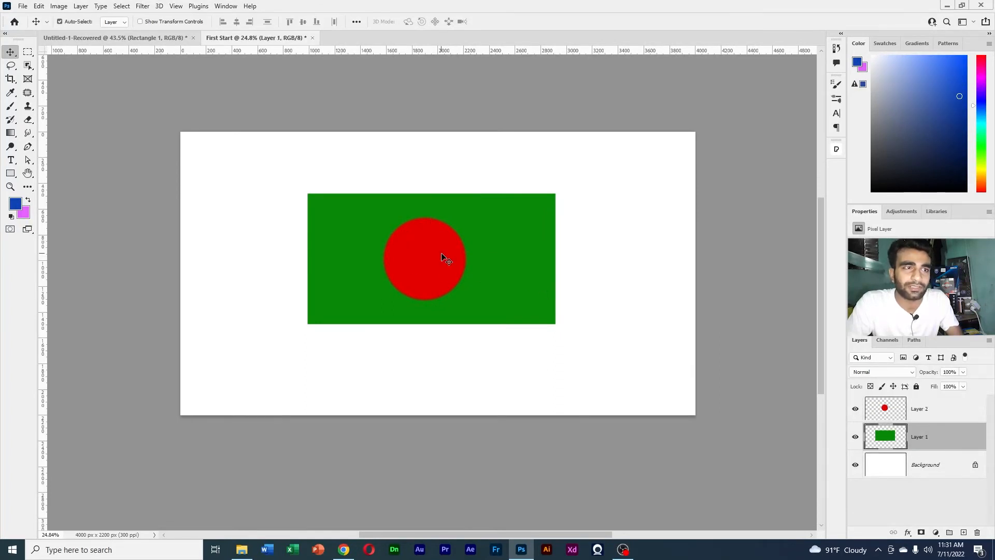
click(517, 240)
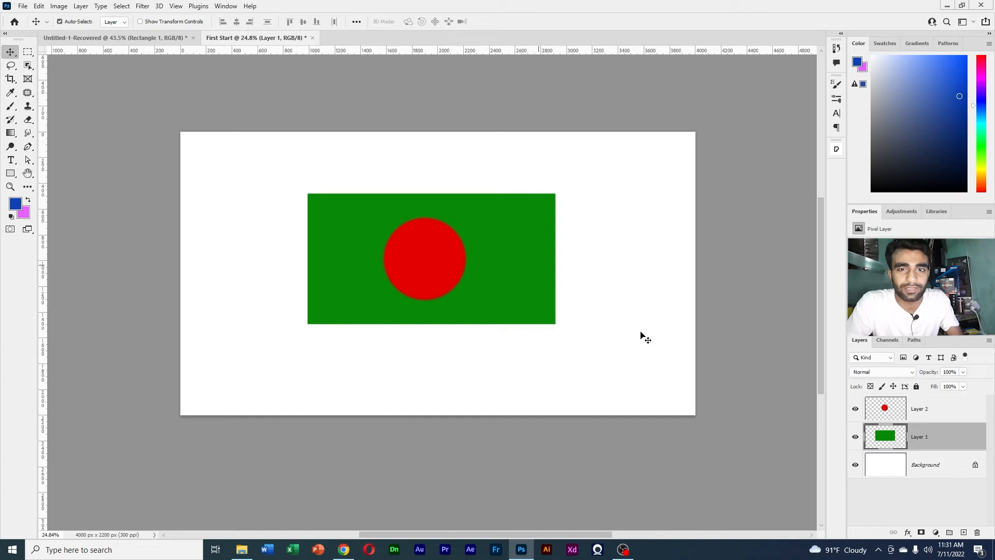
- Move the red circle close to the green rectangle's right edge and examine its feathered outline up close
click(424, 259)
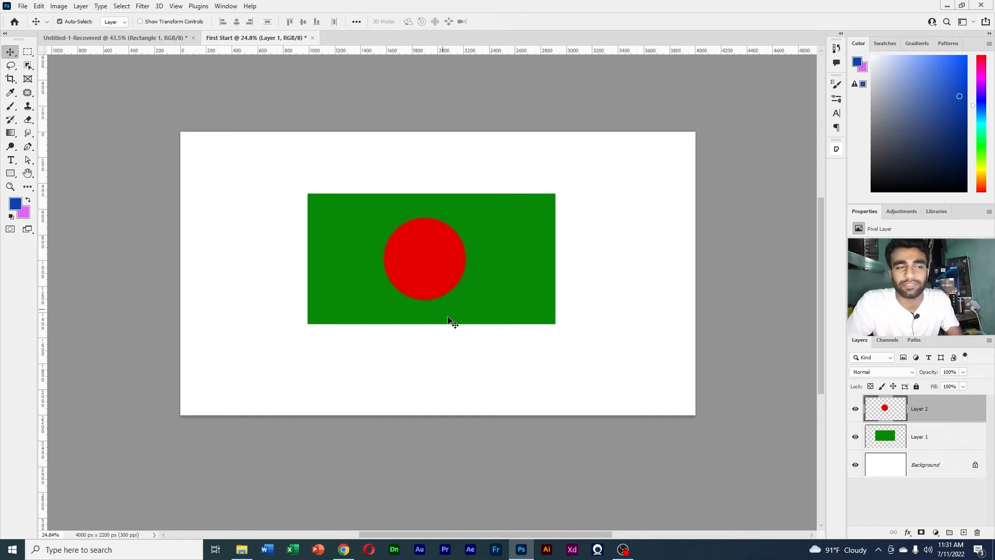
drag(429, 266, 518, 274)
scroll(558, 274, up, 10)
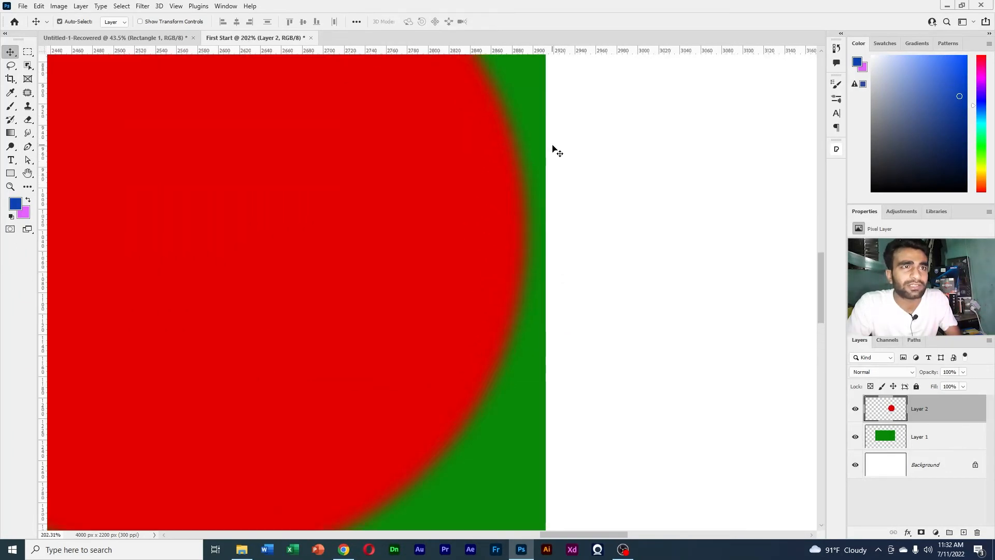
drag(570, 166, 542, 302)
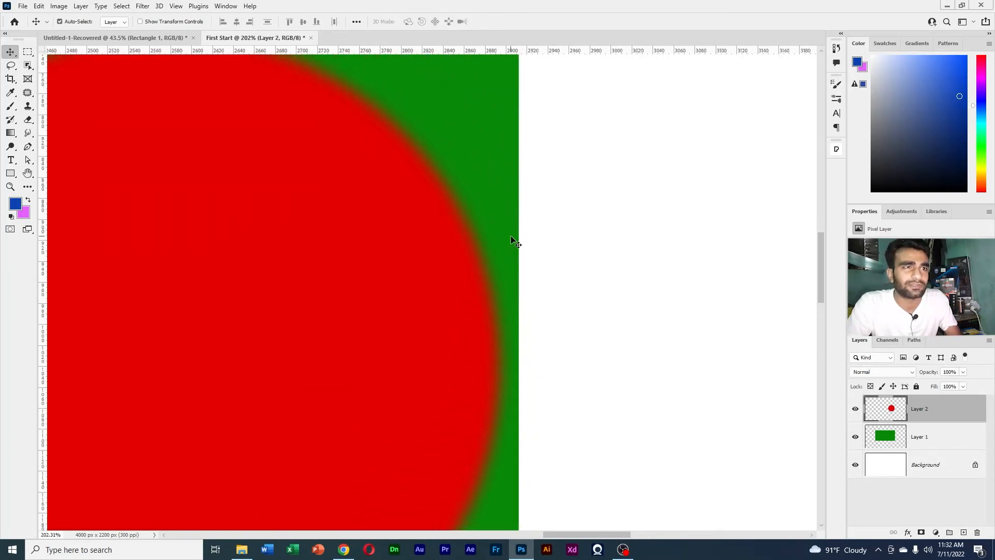
scroll(533, 274, down, 2)
drag(541, 347, 634, 261)
drag(562, 277, 538, 280)
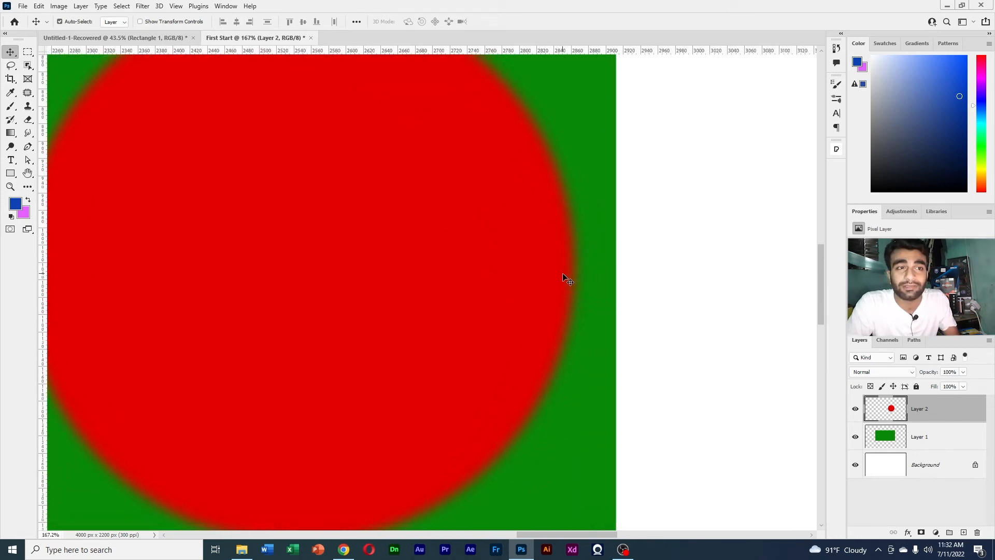
scroll(567, 283, down, 6)
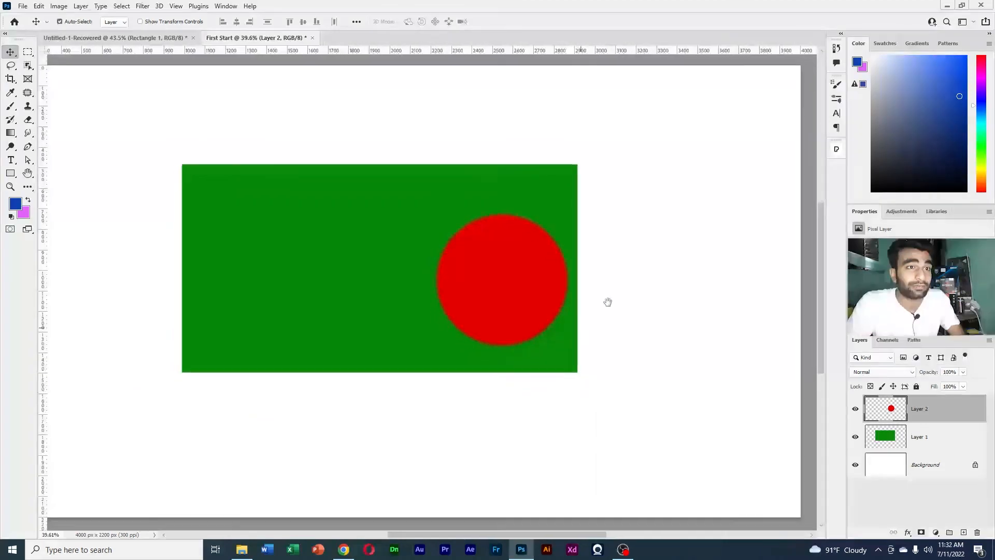
- Return the red circle to near the green rectangle's middle, and move both flag layers to the canvas's upper-left corner
drag(565, 262, 420, 251)
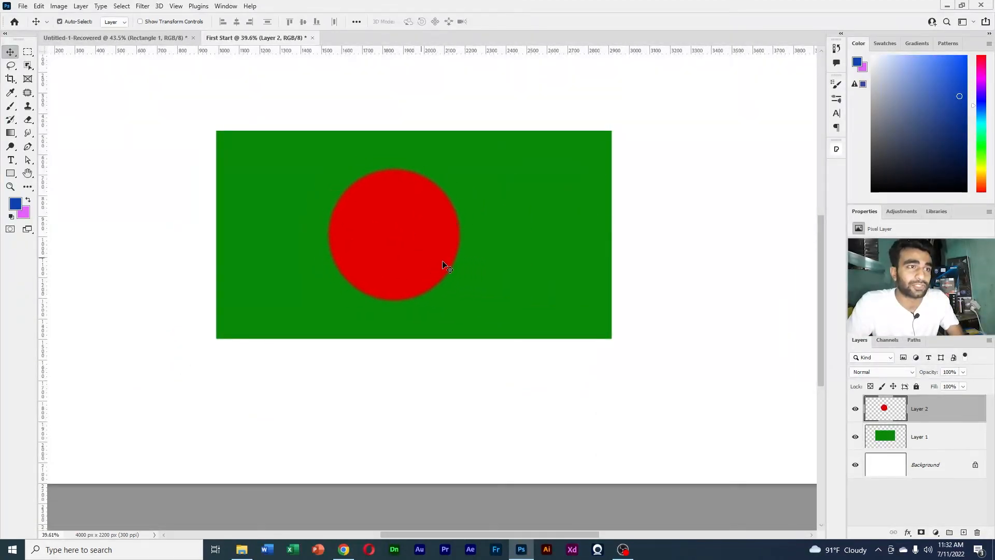
scroll(444, 267, down, 3)
shift+click(457, 280)
drag(457, 280, 362, 237)
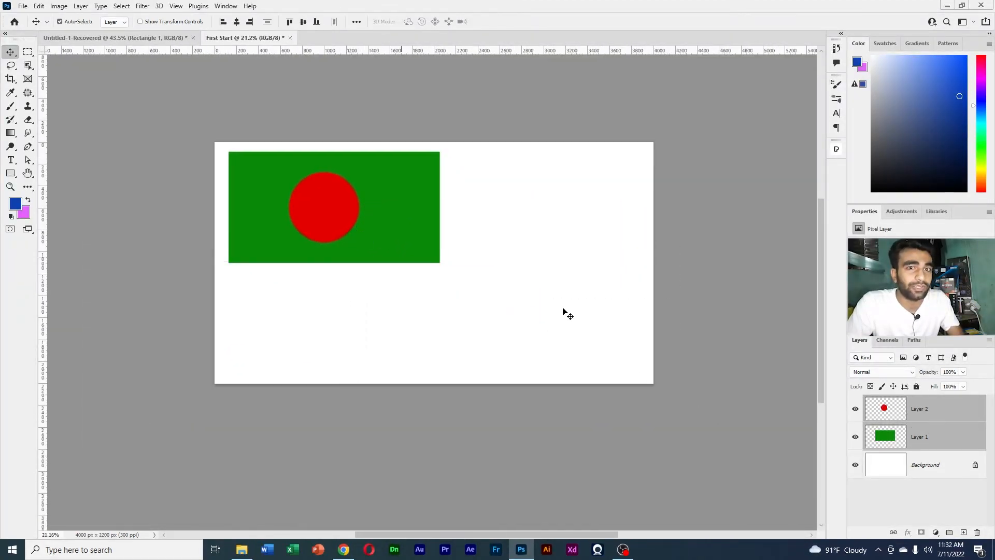
- Add a new empty layer above the red circle's layer
click(921, 410)
click(964, 532)
scroll(540, 291, up, 2)
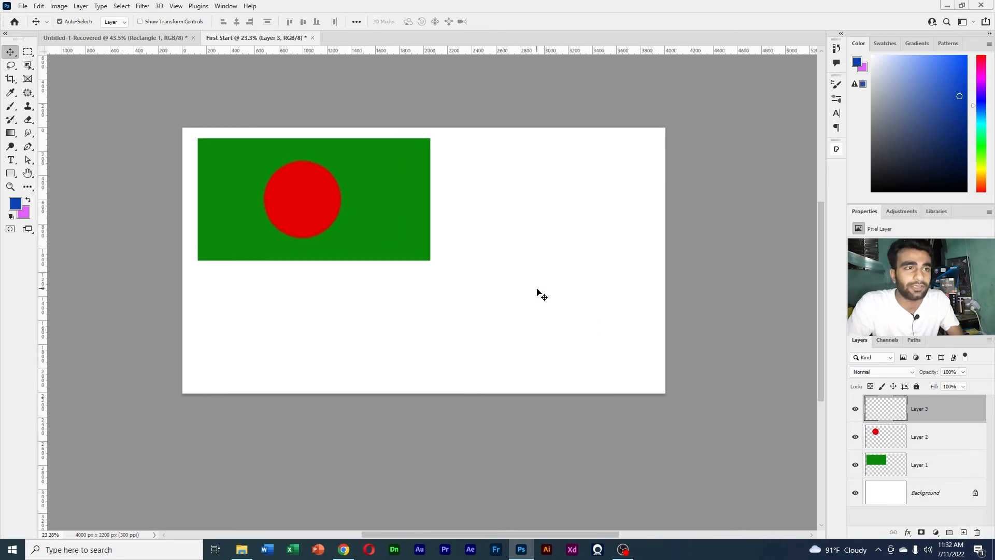
- Choose the Elliptical Marquee tool and set its feather to 20 px
click(27, 51)
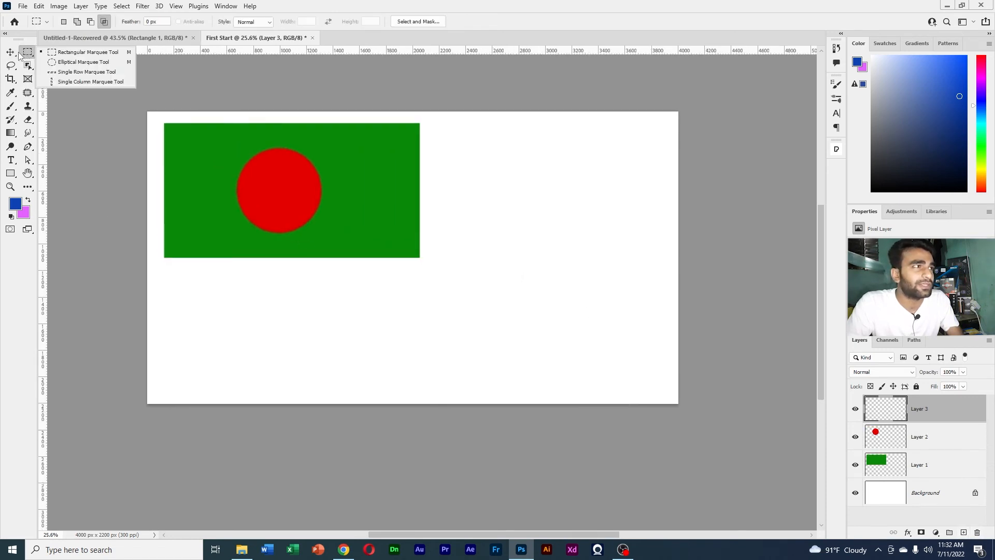
click(75, 63)
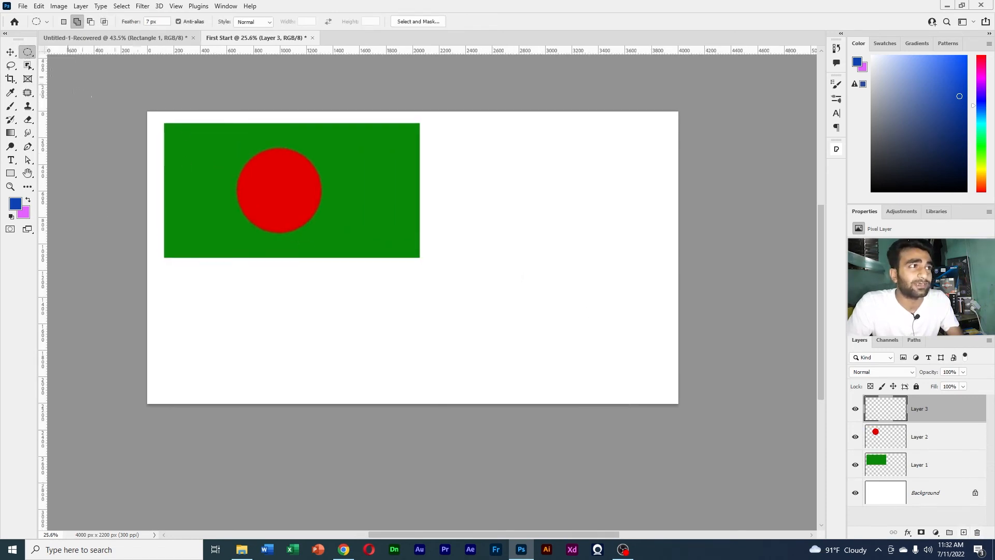
click(27, 51)
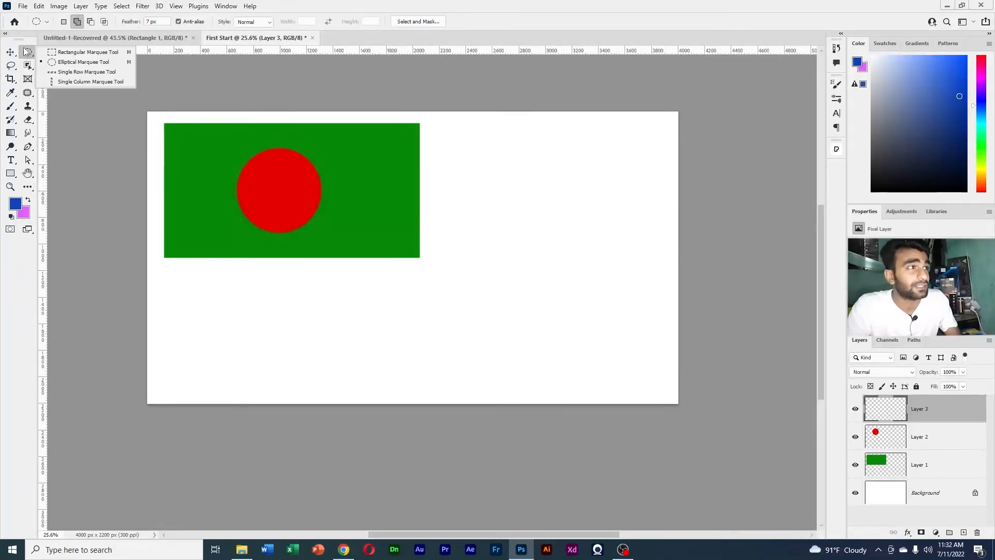
click(66, 65)
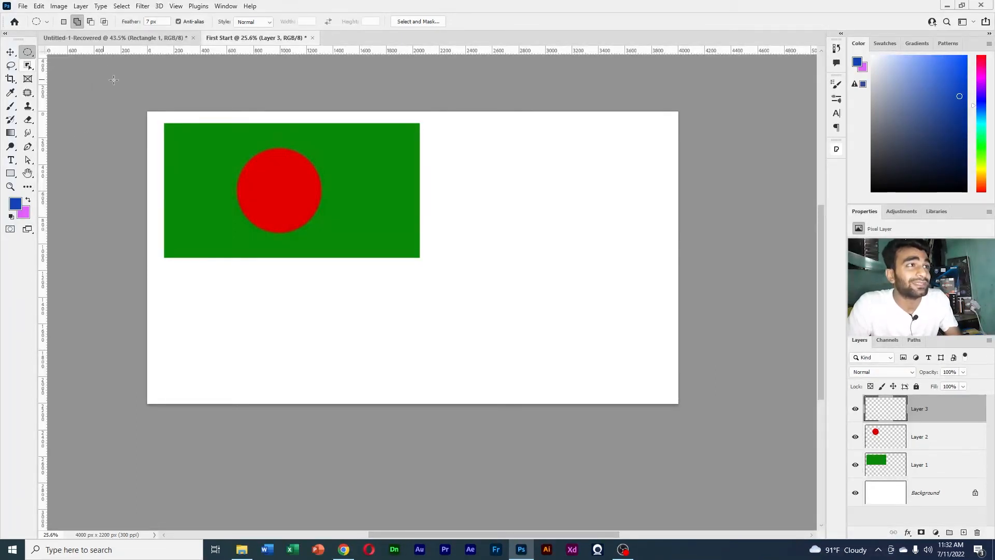
click(156, 21)
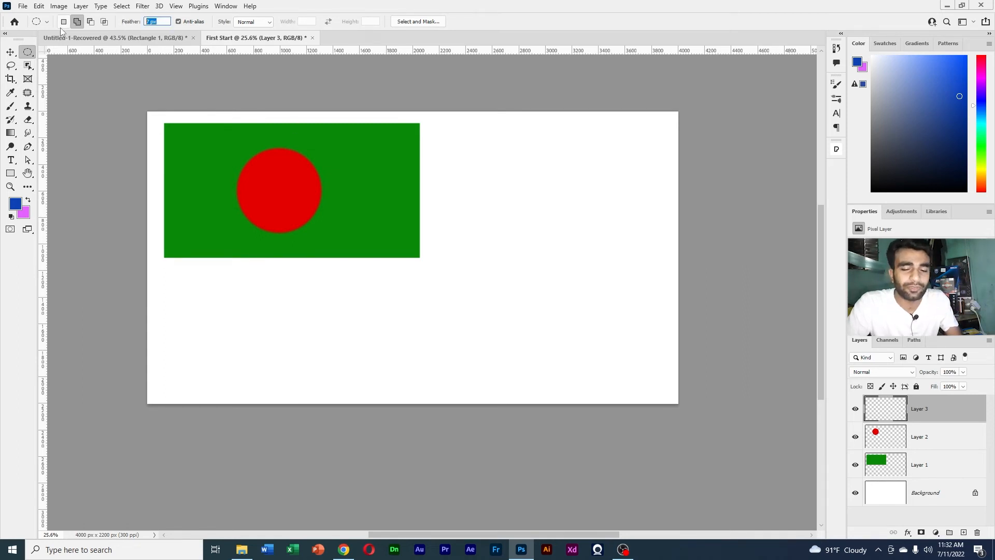
text(20)
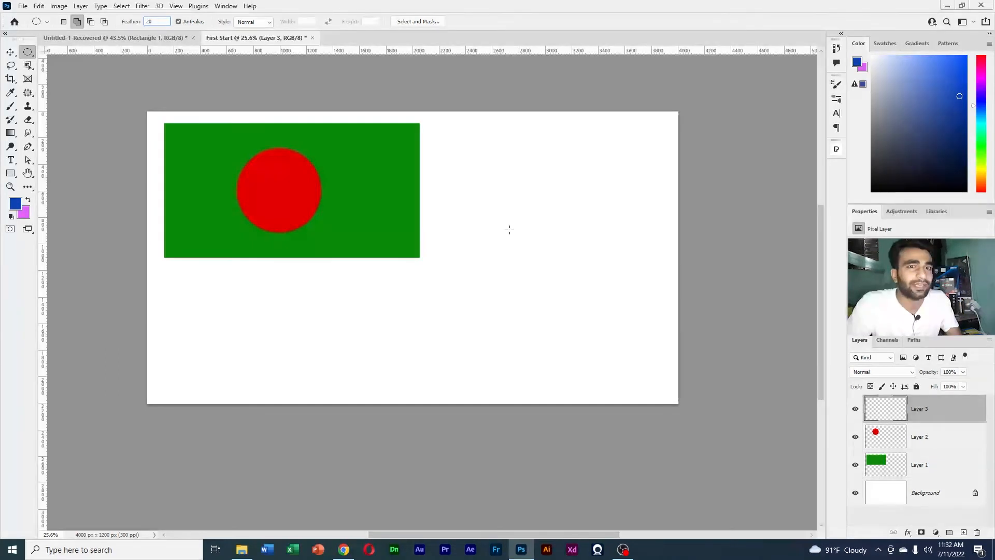
- Select a circle about 820 px wide beside the flag, fill it with blue on Layer 3 and clear the selection
drag(525, 204, 634, 313)
scroll(656, 297, up, 4)
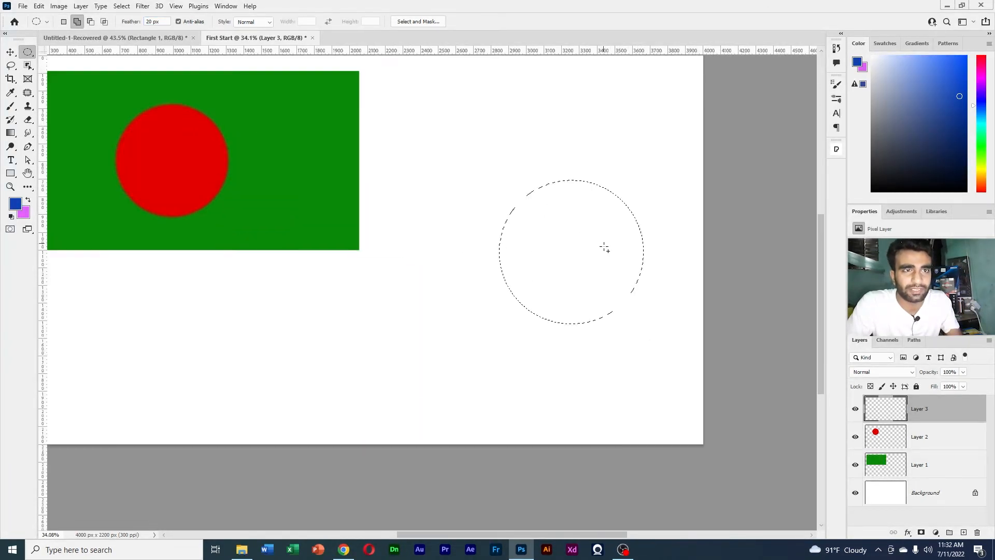
key(alt+BackSpace)
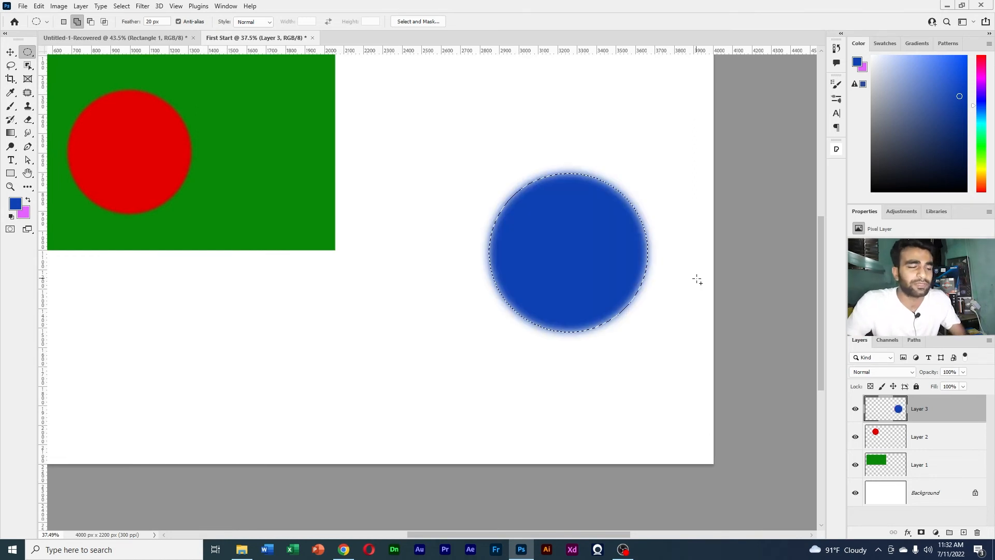
key(ctrl+d)
scroll(613, 240, up, 4)
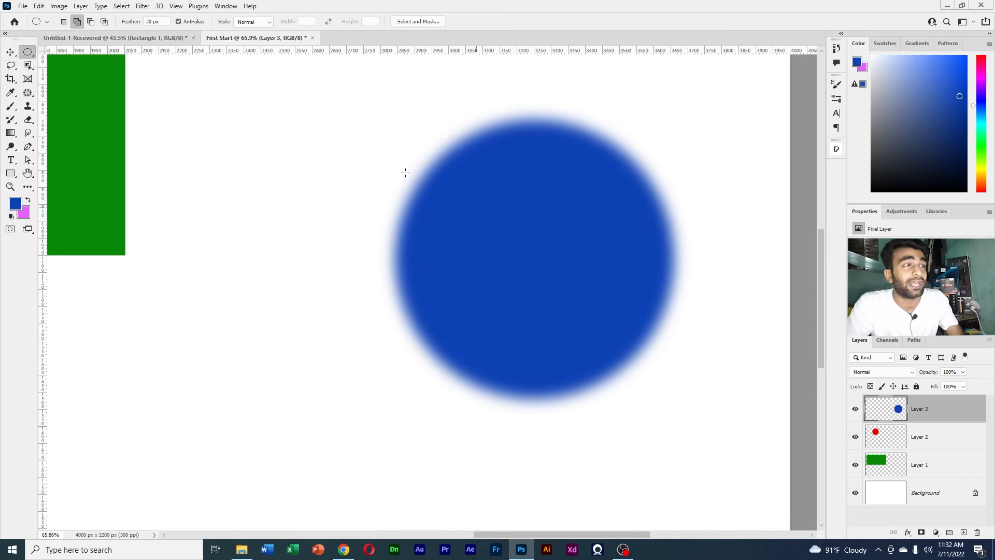
- Set the Elliptical Marquee's feather to 0 px
click(156, 21)
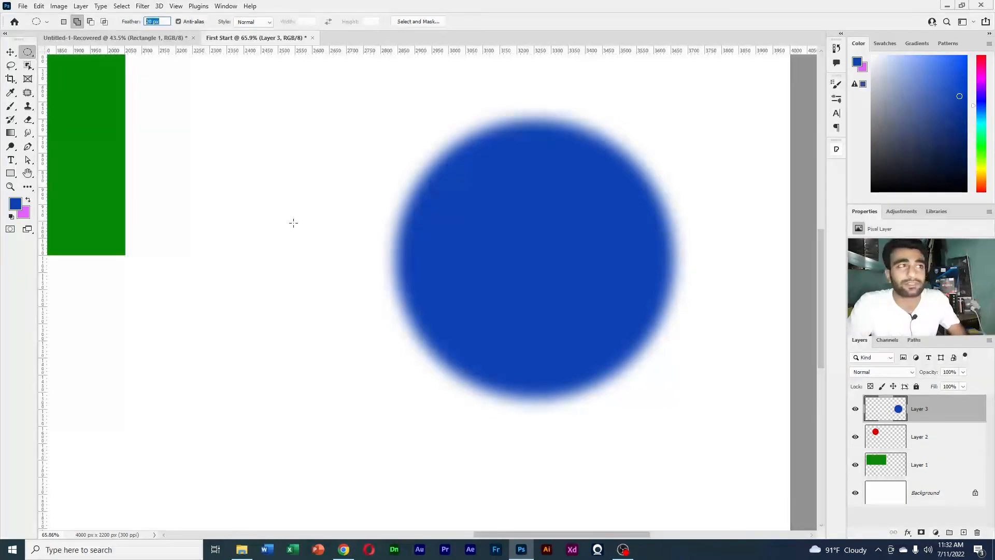
key(space)
drag(388, 322, 646, 383)
drag(165, 22, 51, 16)
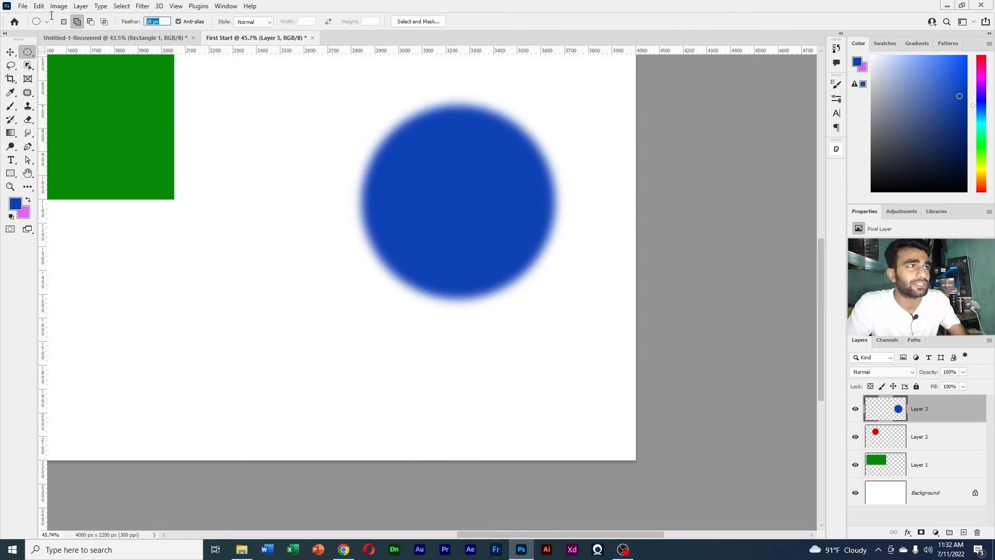
- Select a circle about 530 px wide below and left of the blurred one, fill it with blue on a new layer and clear the selection
drag(210, 278, 395, 400)
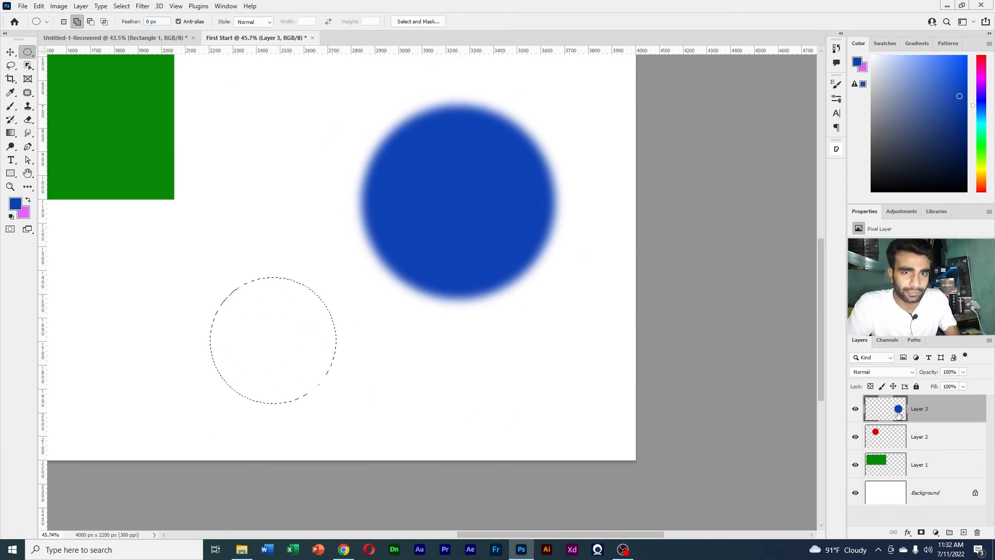
click(964, 533)
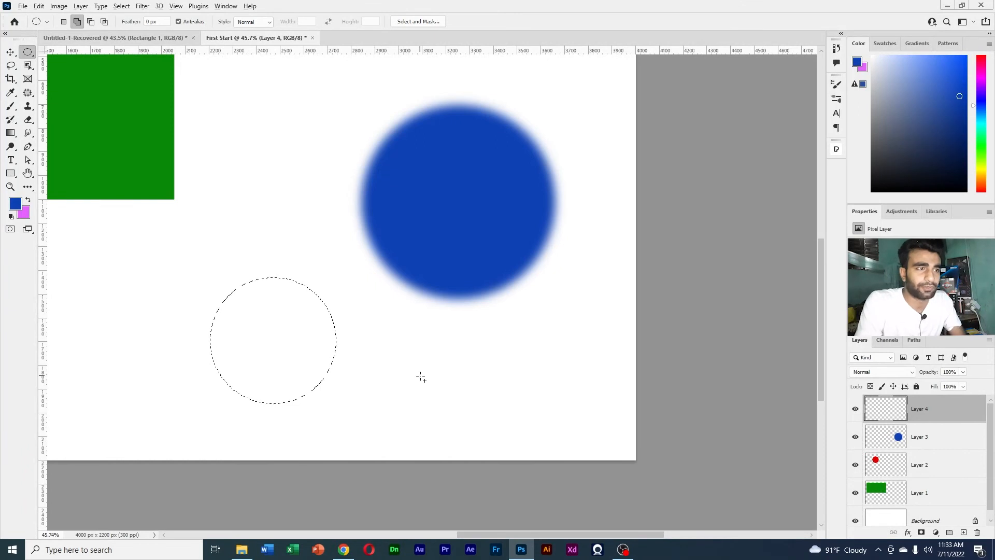
key(alt+BackSpace)
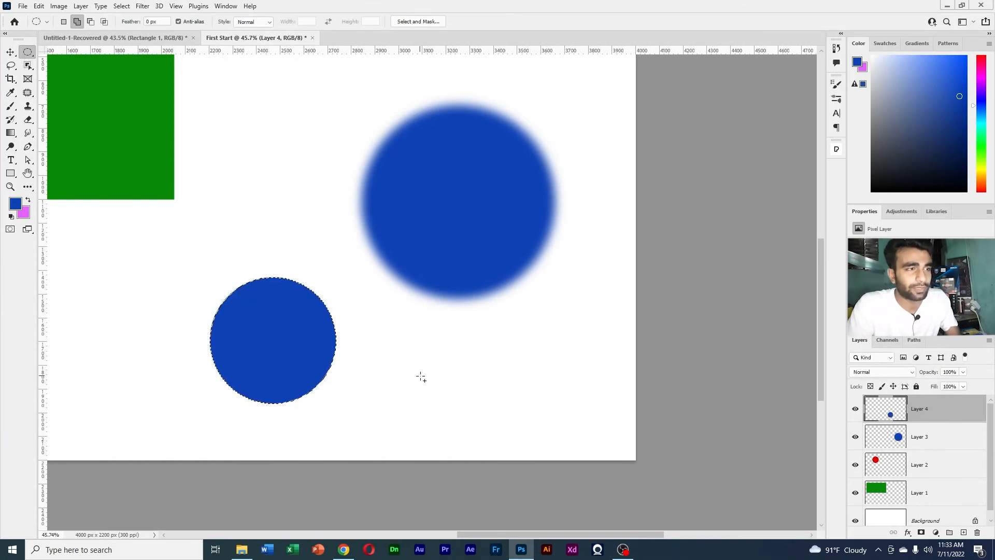
key(ctrl+d)
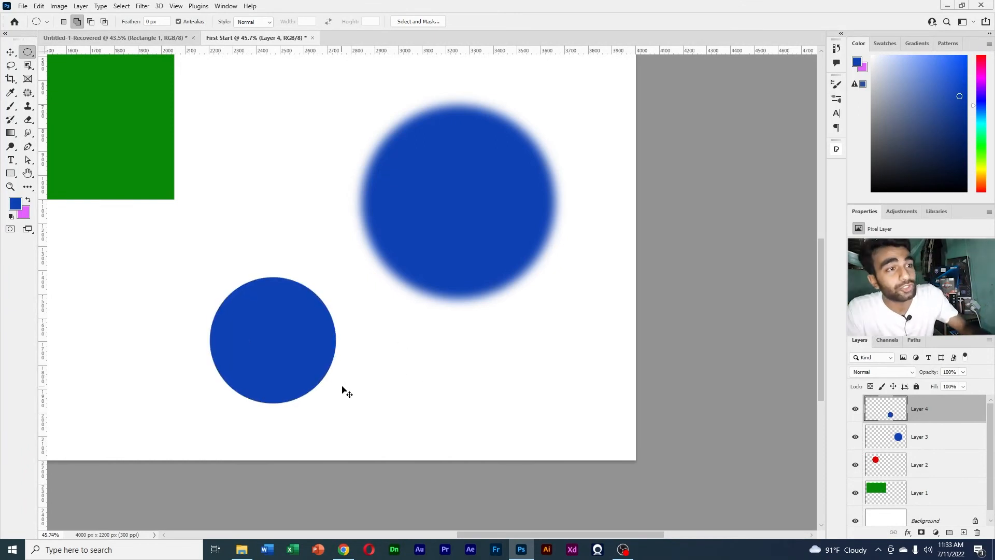
click(11, 52)
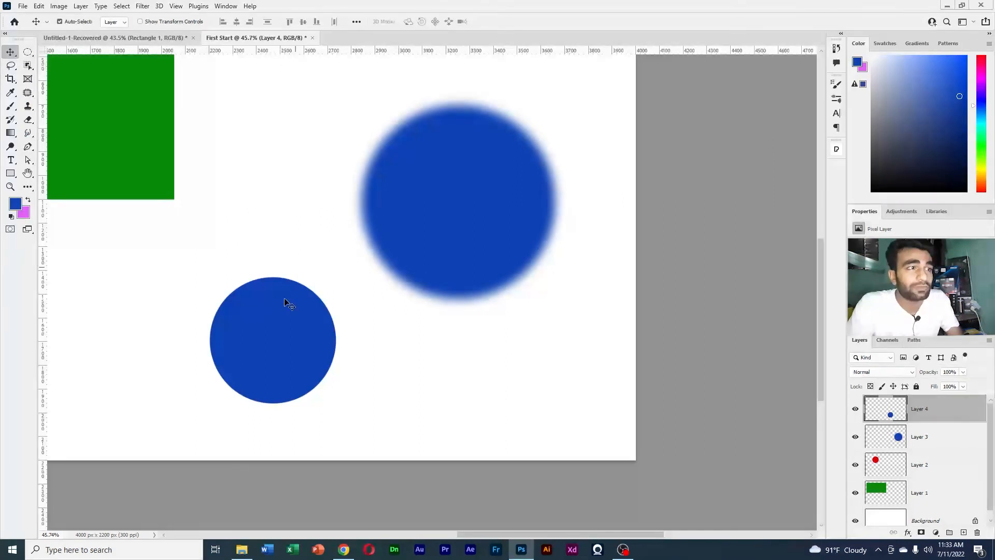
- Move the sharp blue circle about 250 px right and slightly up beside the blurred circle, and compare their edges up close
click(287, 341)
drag(286, 340, 345, 325)
scroll(382, 304, up, 5)
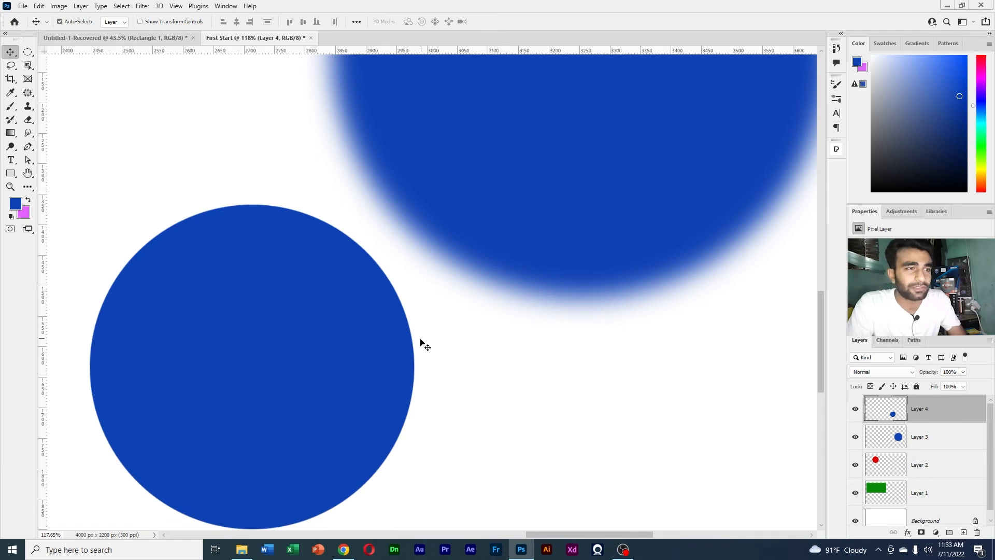
scroll(377, 336, up, 2)
drag(364, 254, 382, 361)
scroll(413, 315, down, 3)
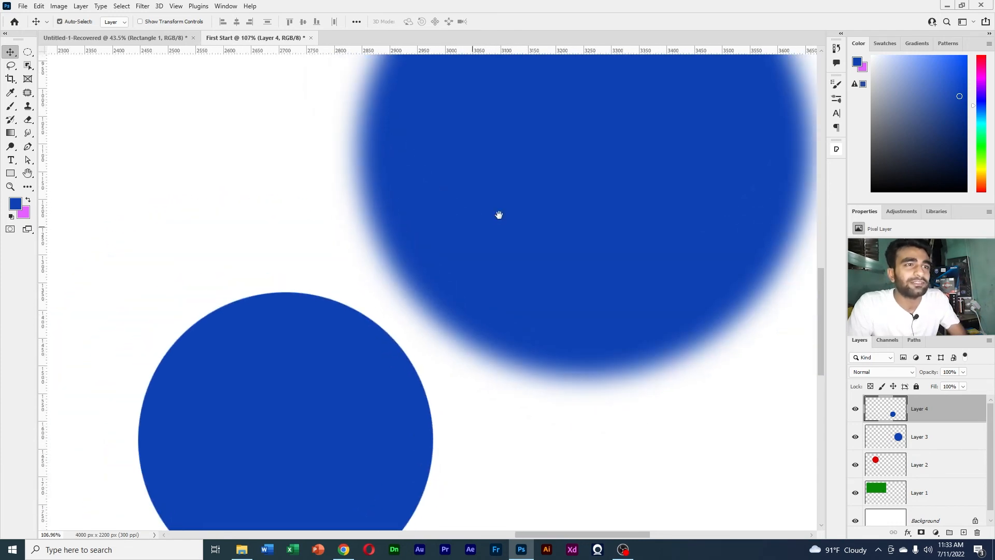
drag(499, 214, 464, 347)
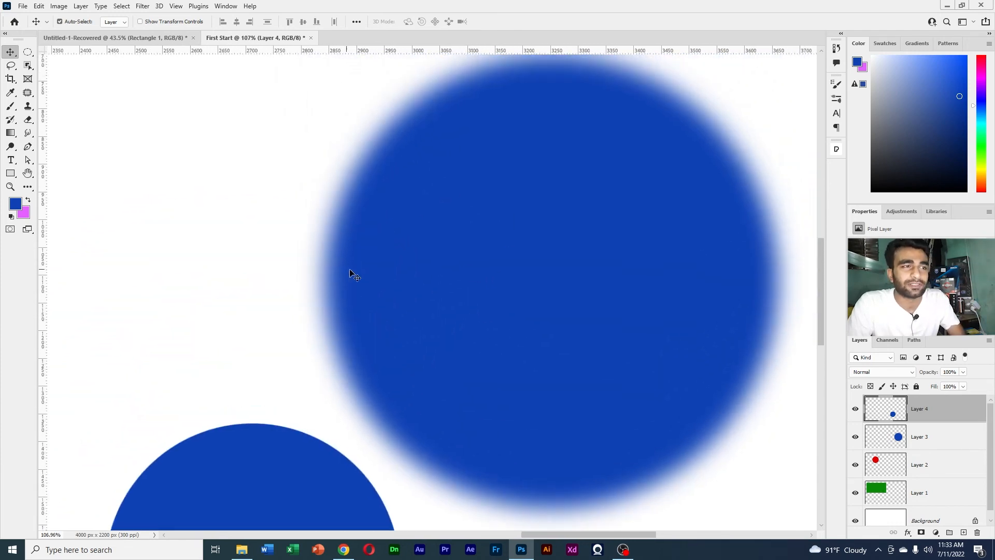
scroll(350, 273, down, 5)
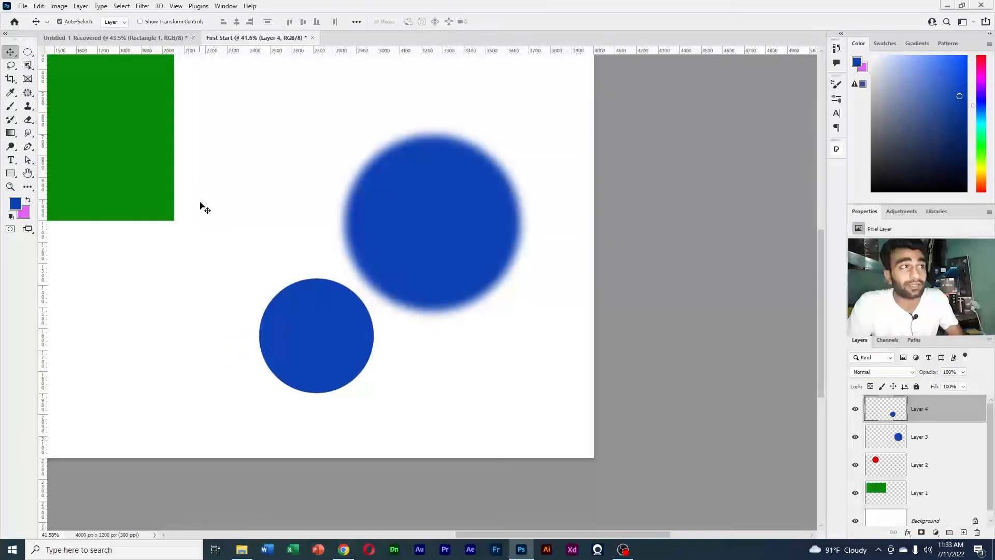
click(28, 53)
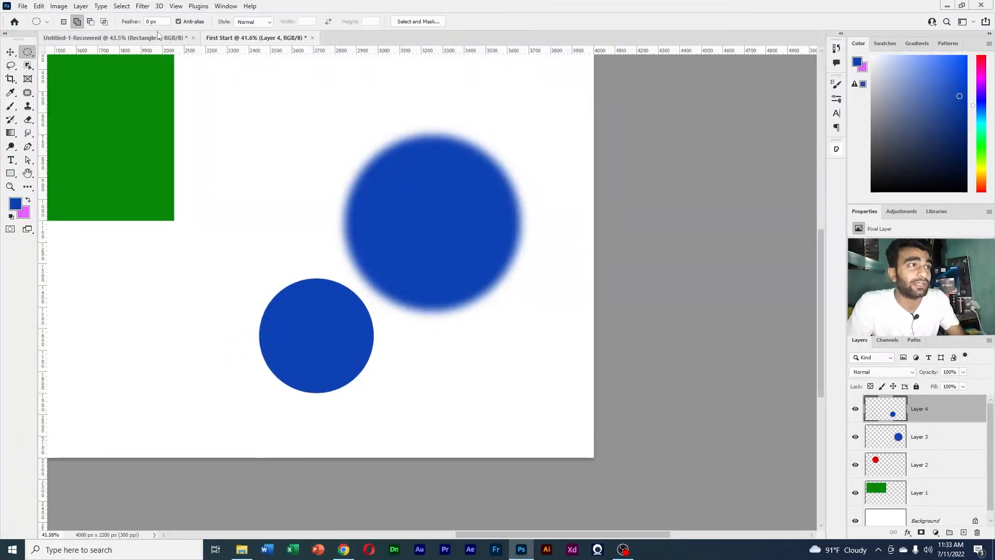
drag(160, 22, 0, 30)
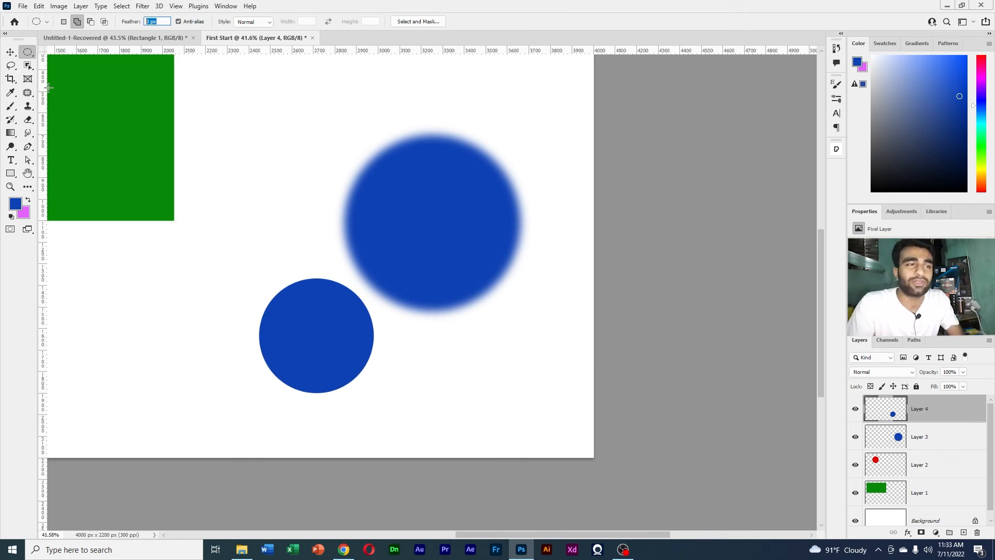
key(space)
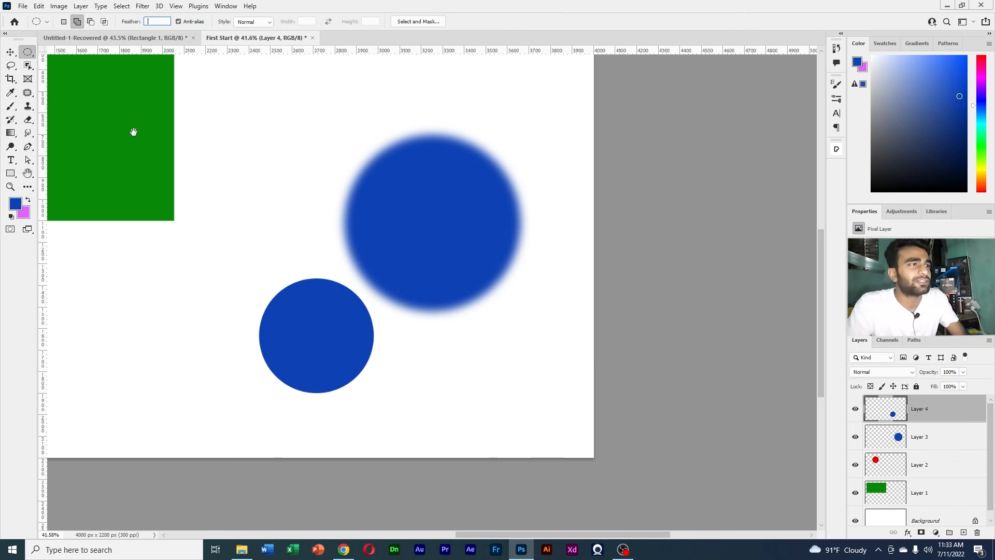
- Examine the flag and the feathered and sharp blue circles across the whole canvas, and return to the Move tool
drag(134, 133, 496, 202)
scroll(460, 218, down, 4)
drag(464, 221, 577, 322)
scroll(439, 258, up, 1)
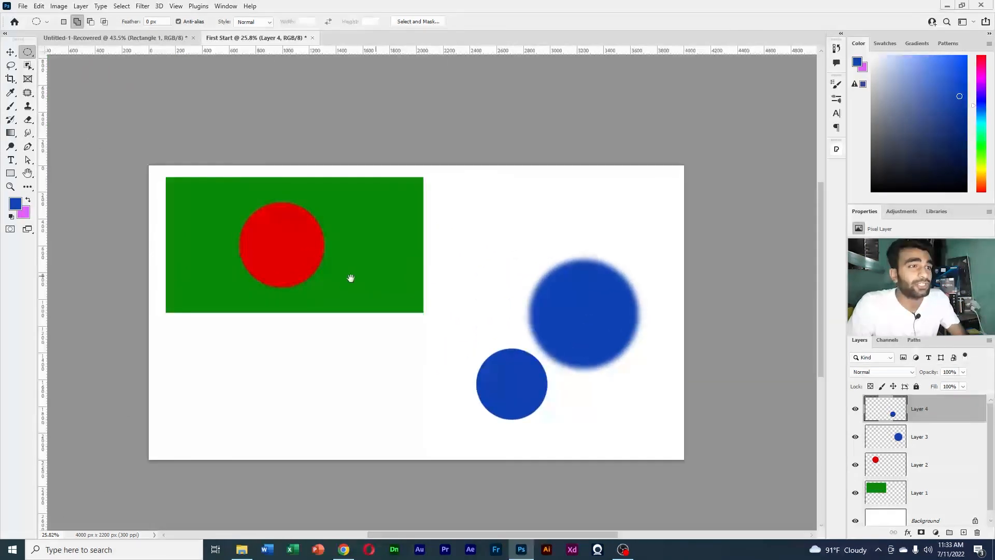
drag(349, 278, 402, 238)
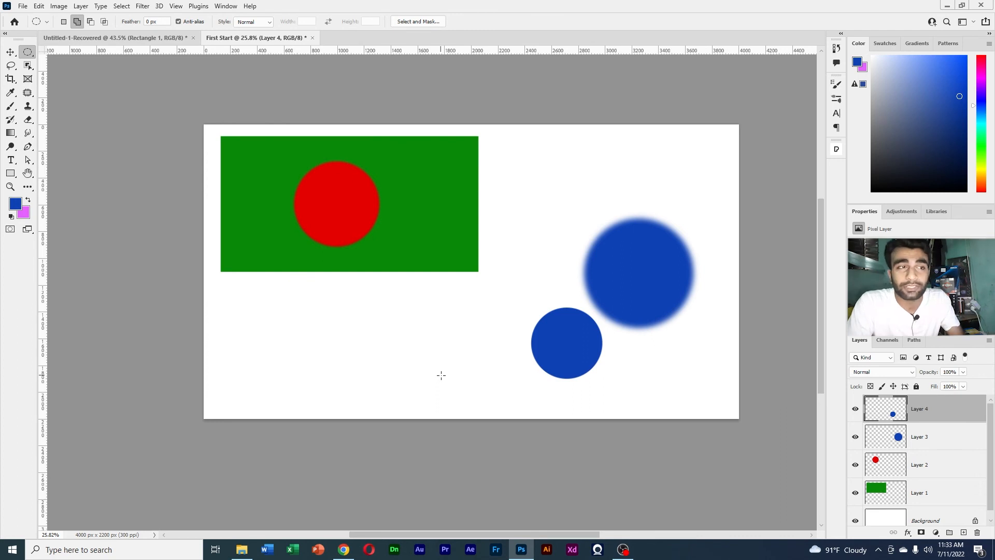
scroll(464, 355, up, 2)
drag(400, 256, 396, 294)
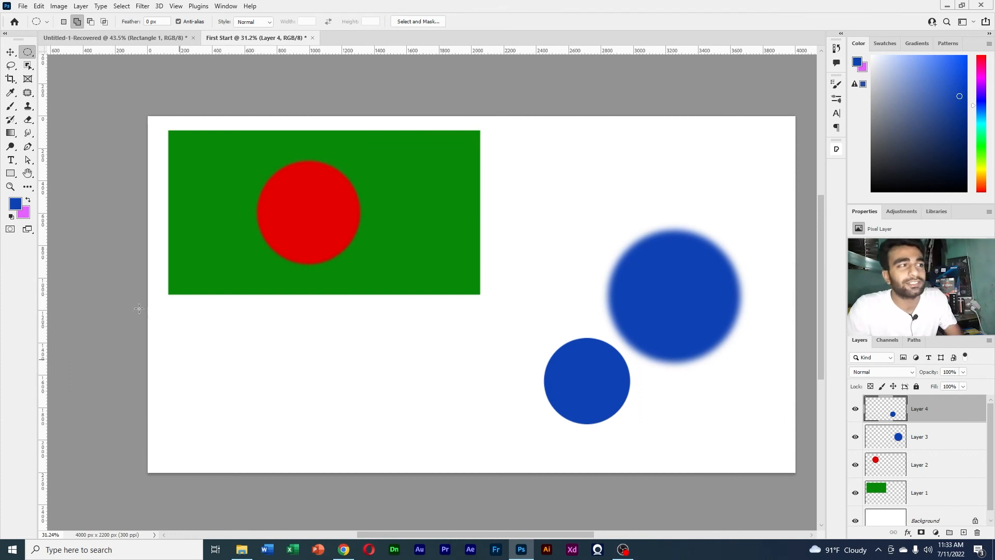
scroll(529, 264, down, 1)
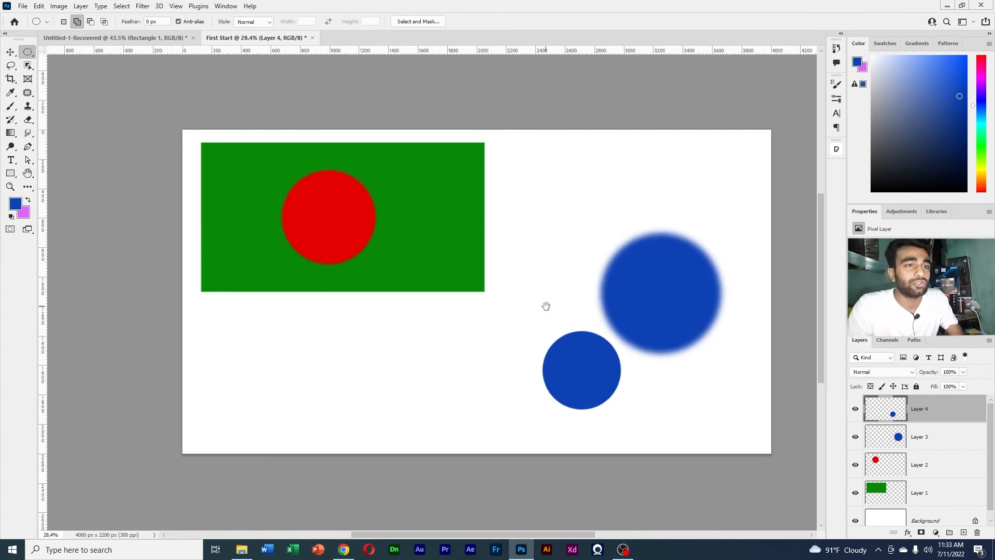
drag(547, 306, 478, 289)
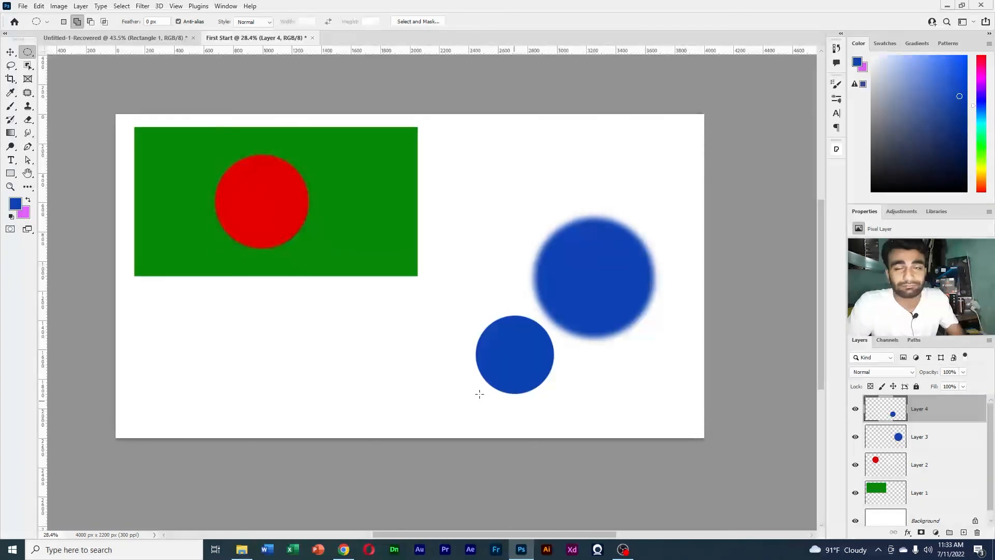
scroll(464, 354, down, 1)
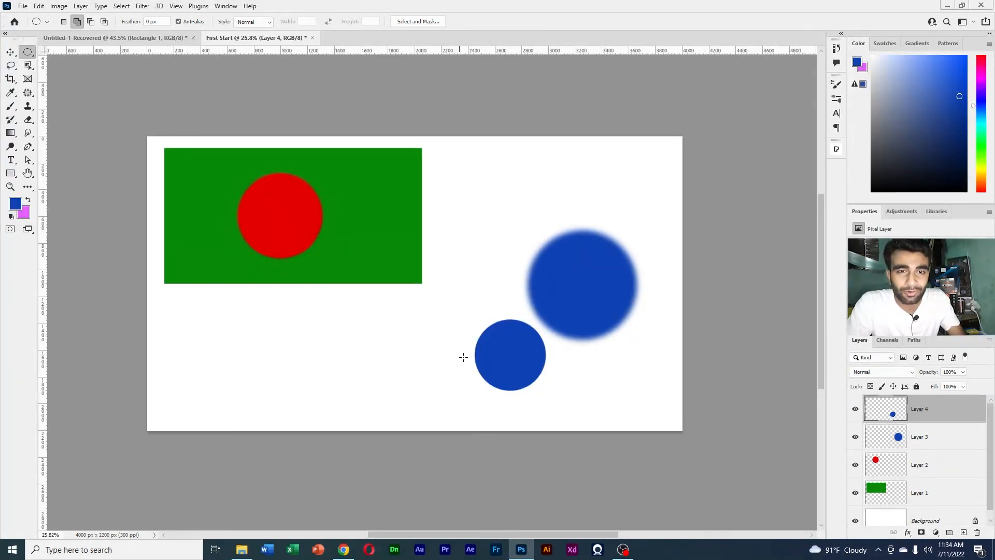
scroll(491, 344, up, 1)
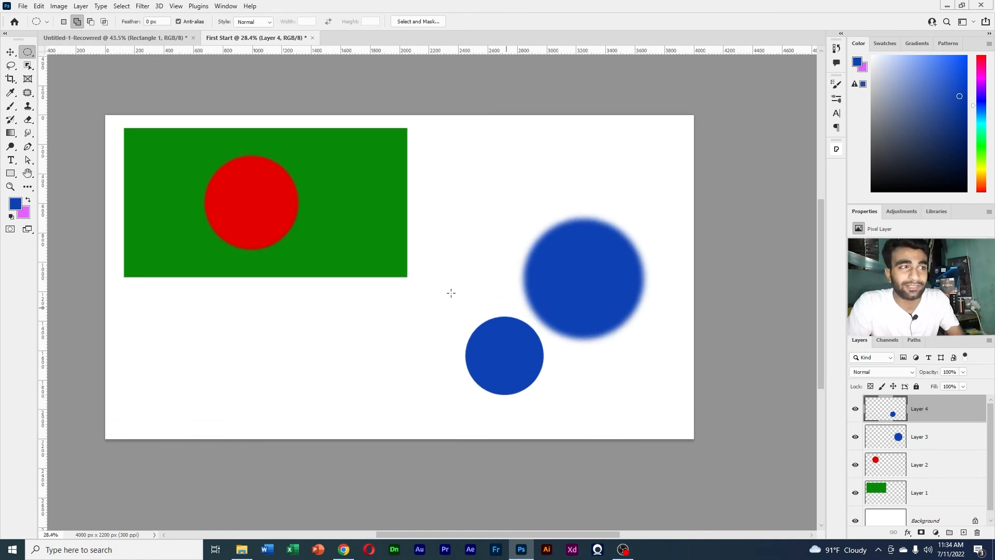
scroll(400, 288, down, 1)
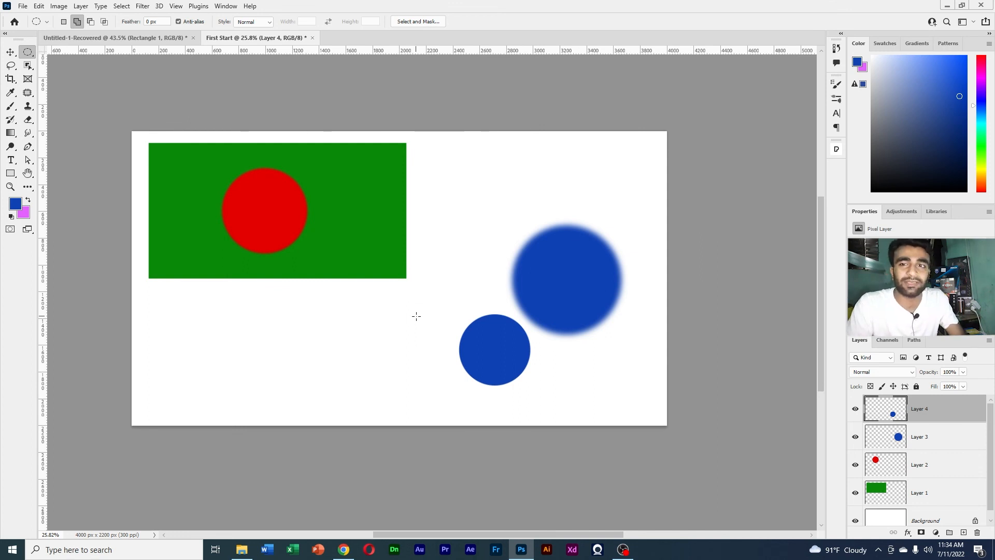
scroll(407, 334, down, 1)
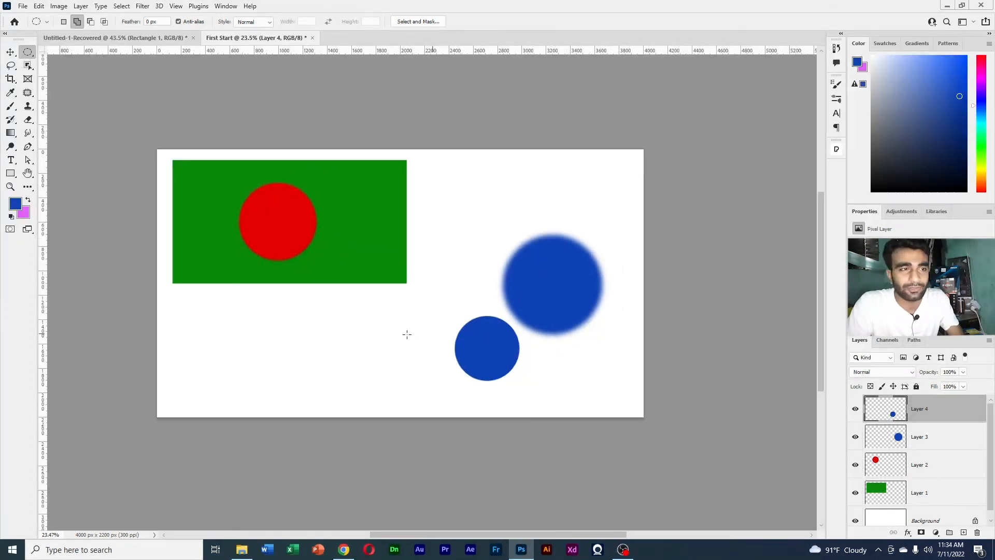
click(11, 52)
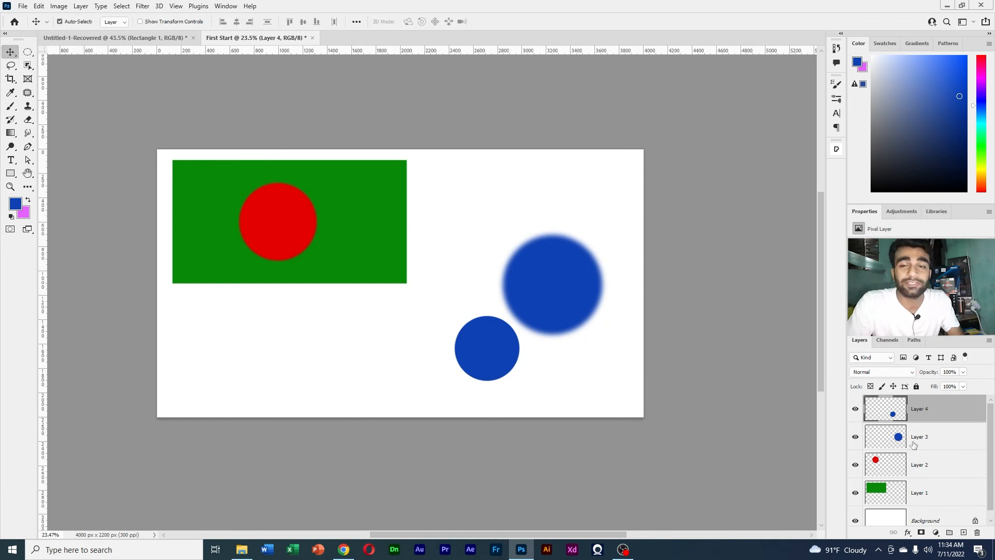